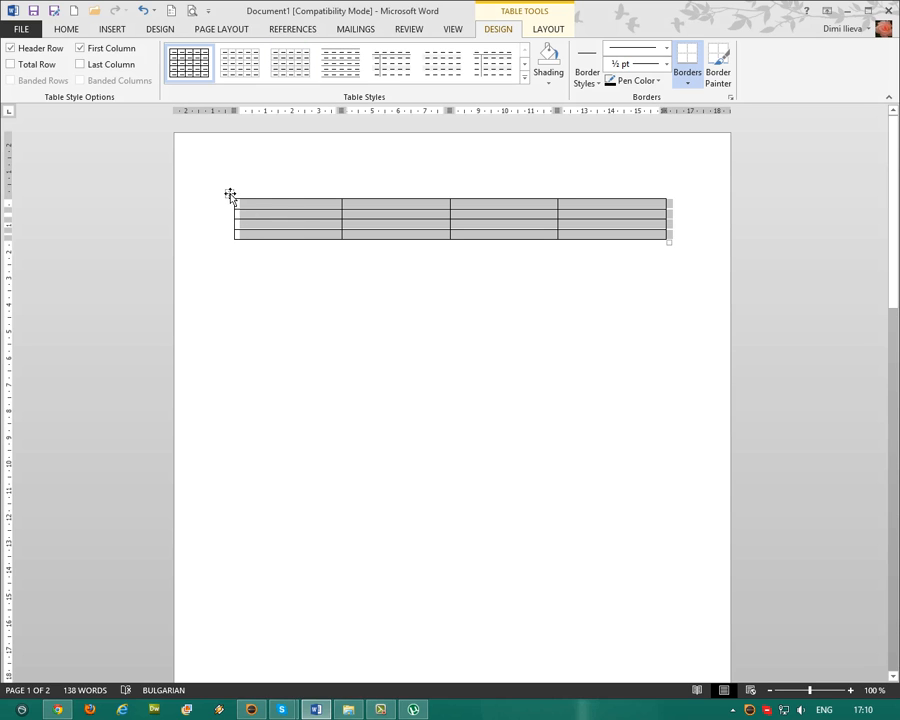
Try two styles on the whole table: the light grid with banded rows and the one with only horizontal lines.
{"action": "left_click", "coordinate": [280, 75]}
{"action": "left_click", "coordinate": [326, 218]}
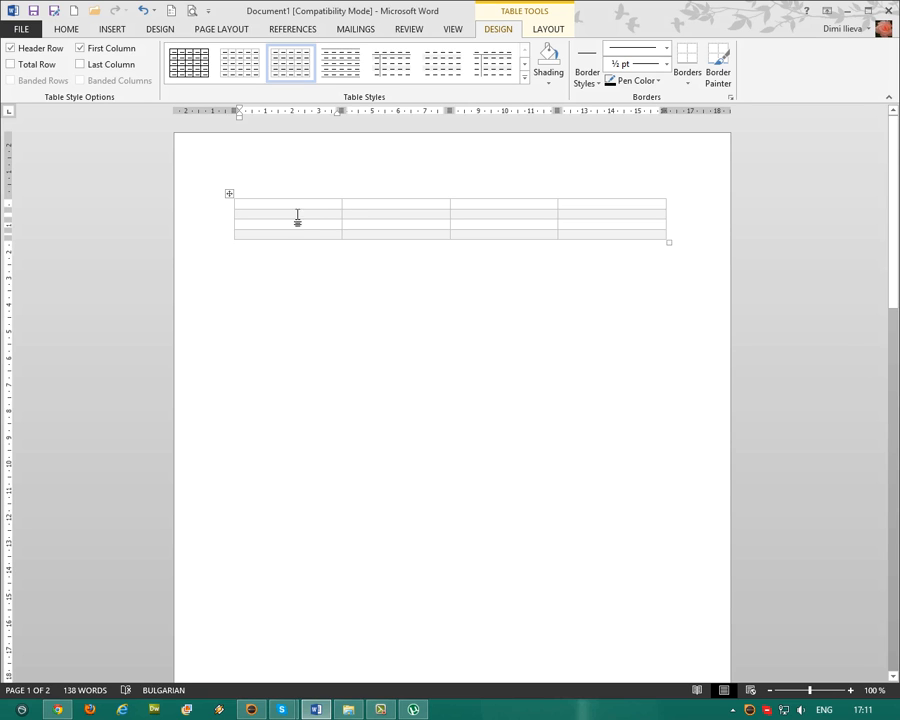
{"action": "left_click", "coordinate": [231, 194]}
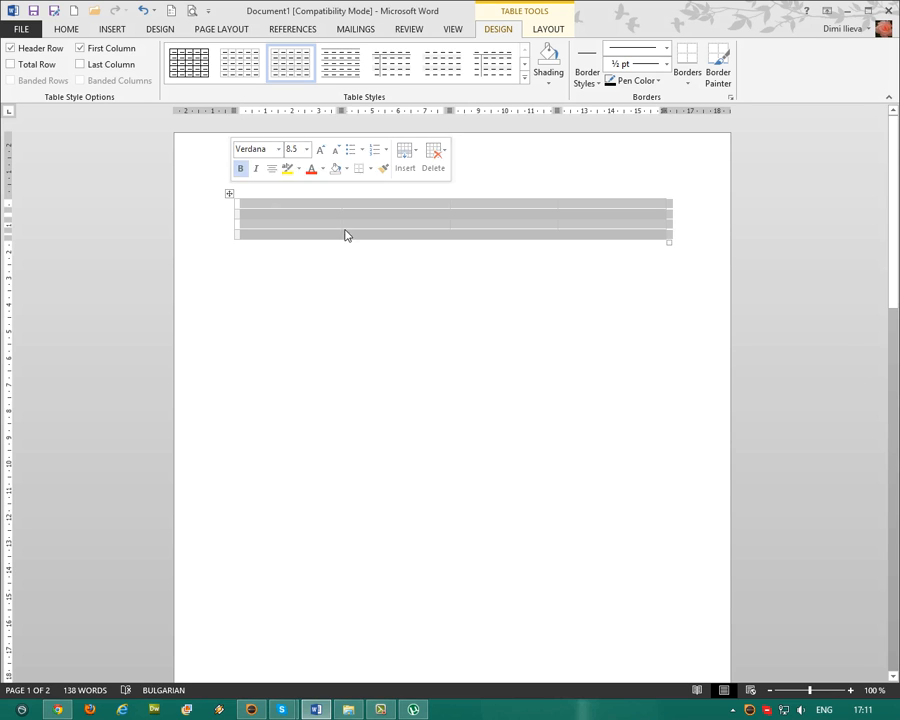
{"action": "left_click", "coordinate": [343, 76]}
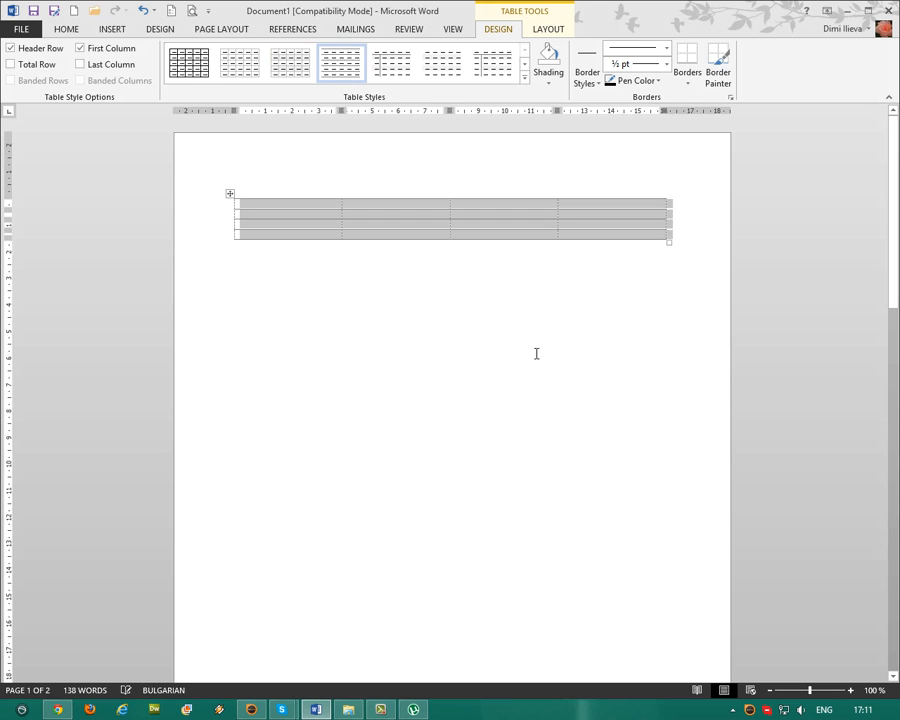
{"action": "left_click", "coordinate": [497, 314]}
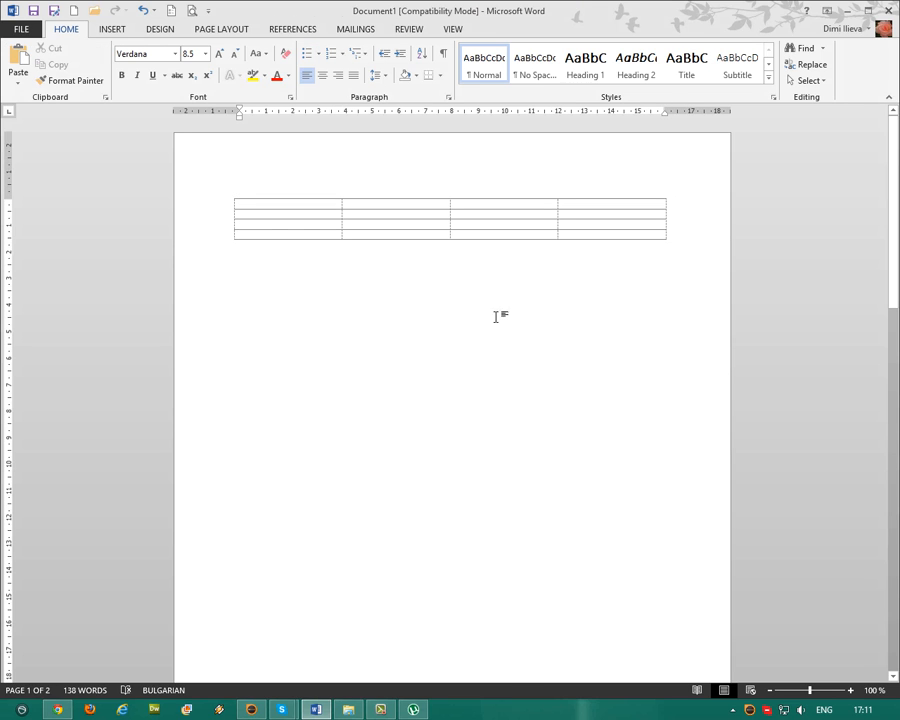
Apply the borderless style with shaded alternate rows to the whole table and check it in print preview.
{"action": "left_click", "coordinate": [231, 194]}
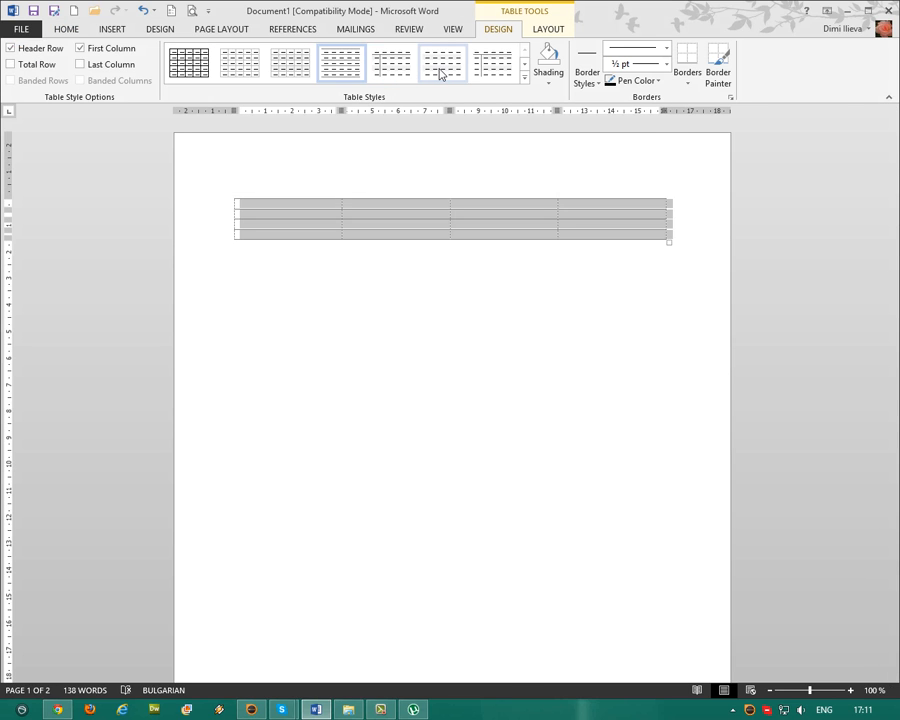
{"action": "left_click", "coordinate": [500, 287]}
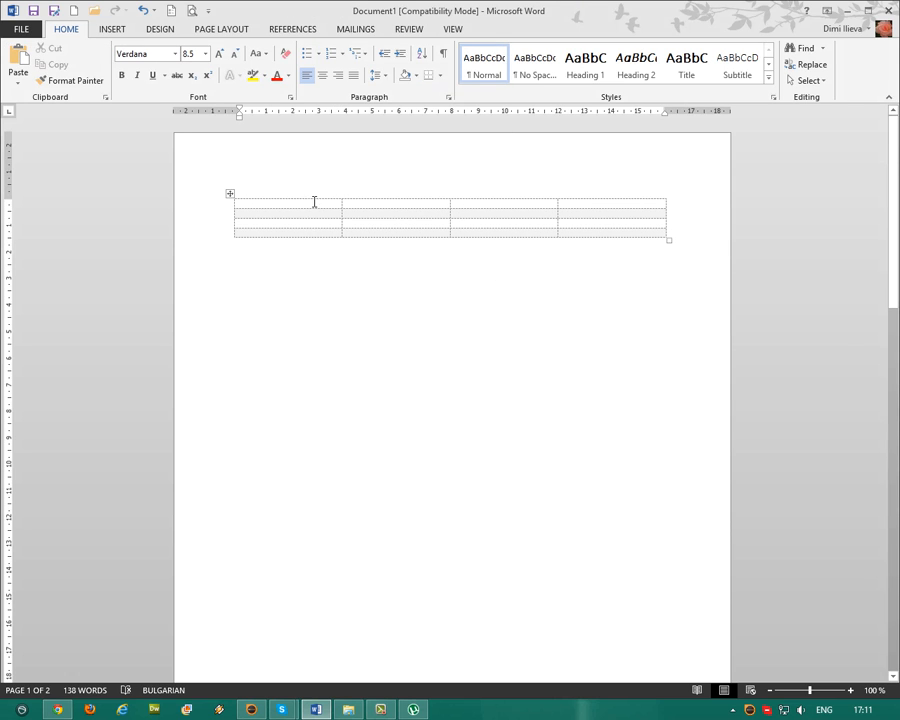
{"action": "mouse_move", "coordinate": [436, 193]}
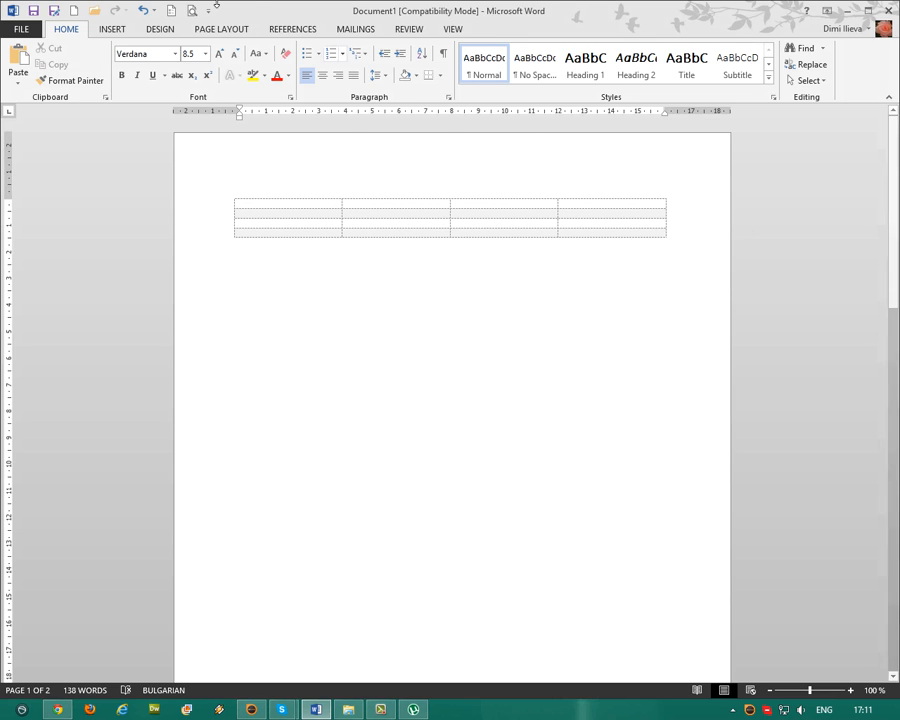
{"action": "left_click", "coordinate": [190, 12]}
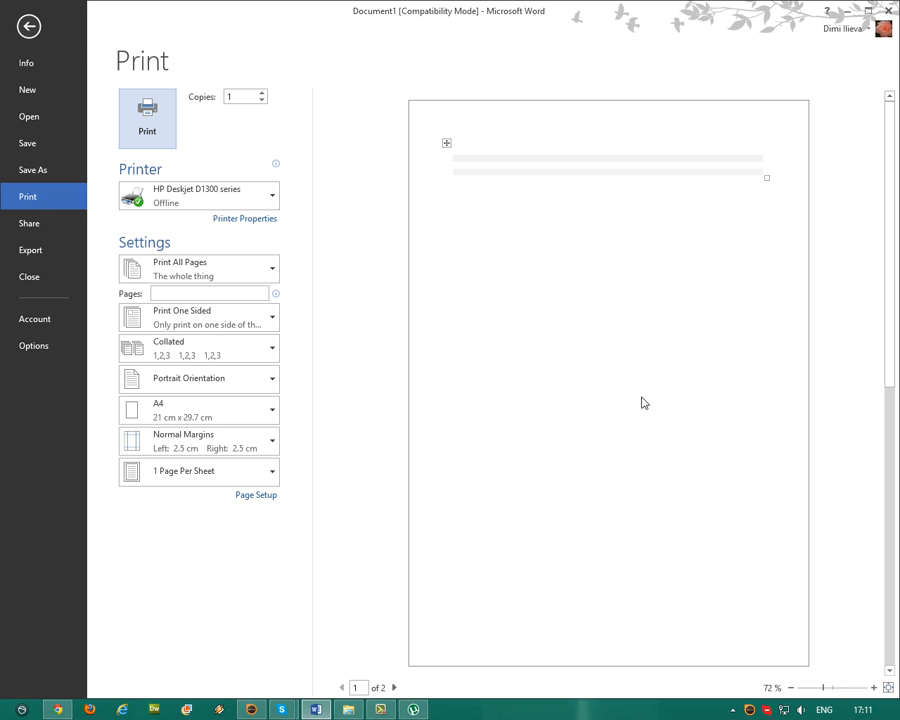
{"action": "key", "text": "Escape"}
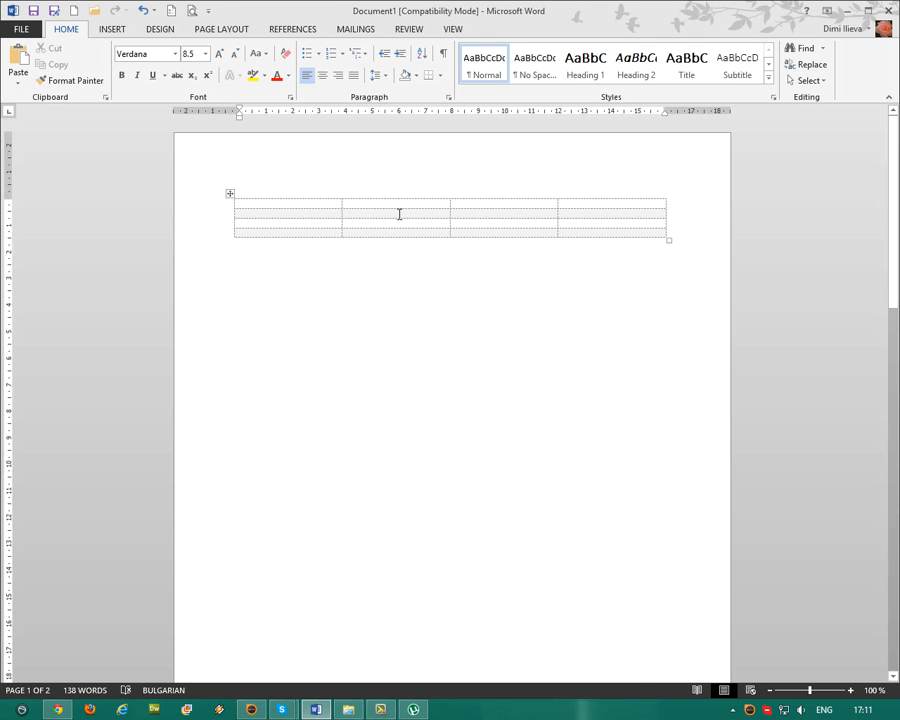
Select the whole table and look over the Shading colour choices without applying one.
{"action": "left_click", "coordinate": [397, 205]}
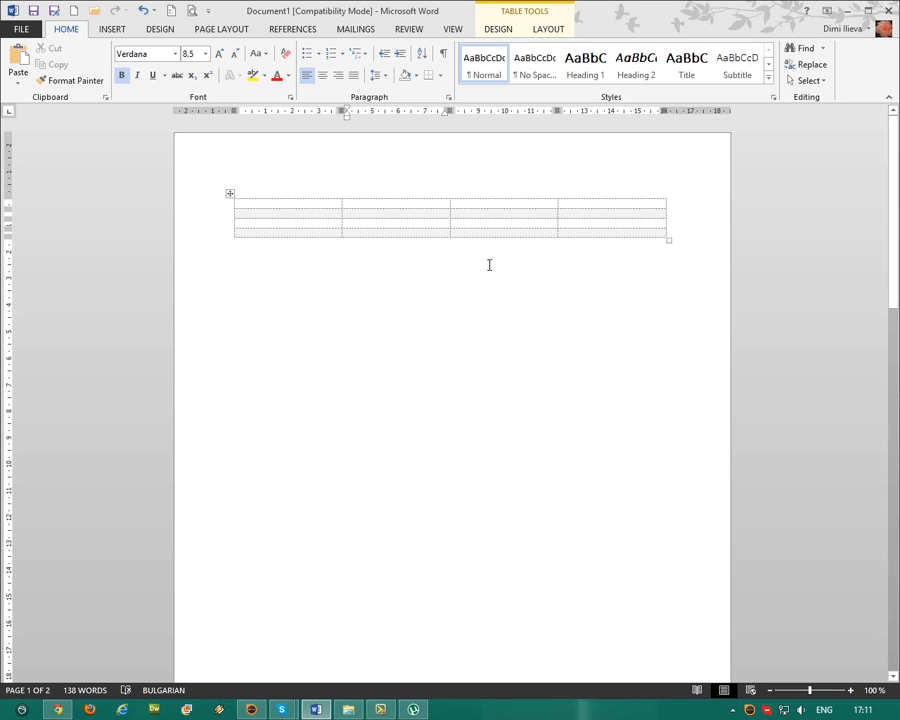
{"action": "left_click", "coordinate": [229, 194]}
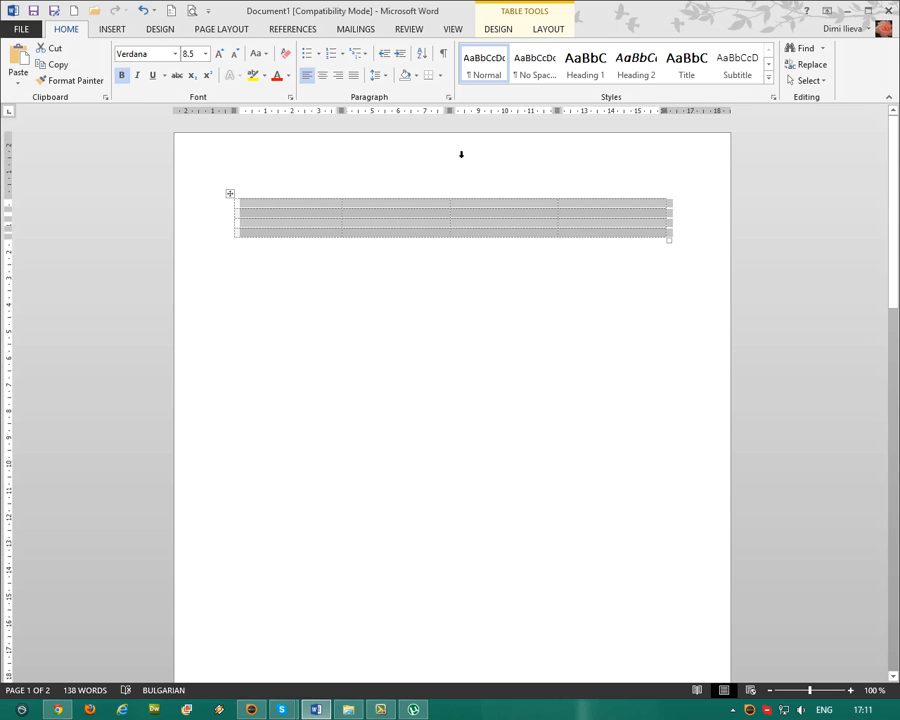
{"action": "left_click", "coordinate": [496, 30]}
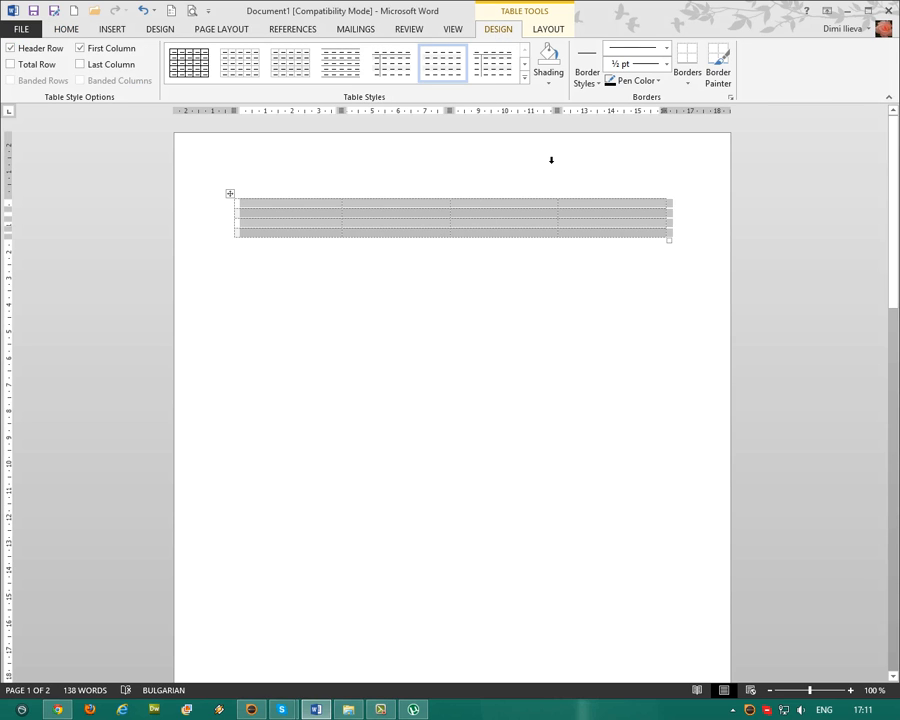
{"action": "left_click", "coordinate": [548, 78]}
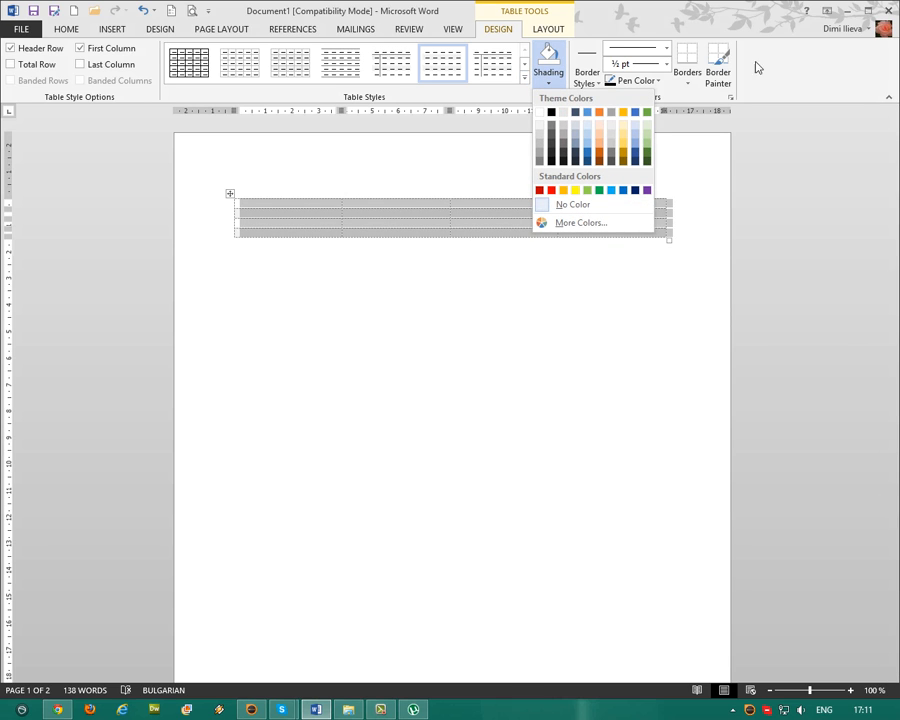
{"action": "left_click", "coordinate": [548, 66]}
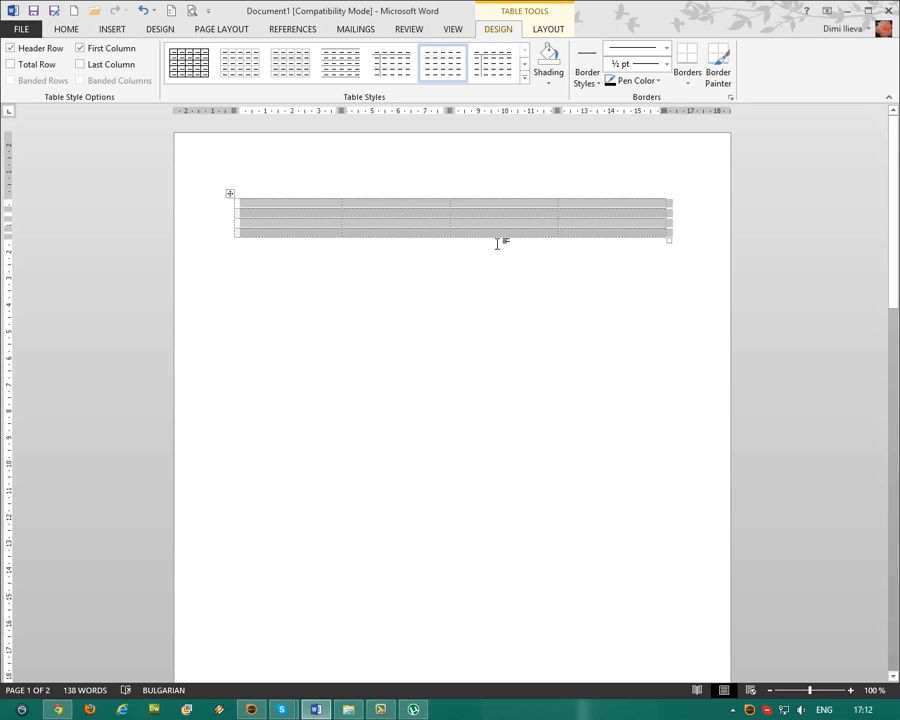
Set up the Border Painter with a single solid line, 2 ¼ pt wide, in red.
{"action": "left_click", "coordinate": [337, 207]}
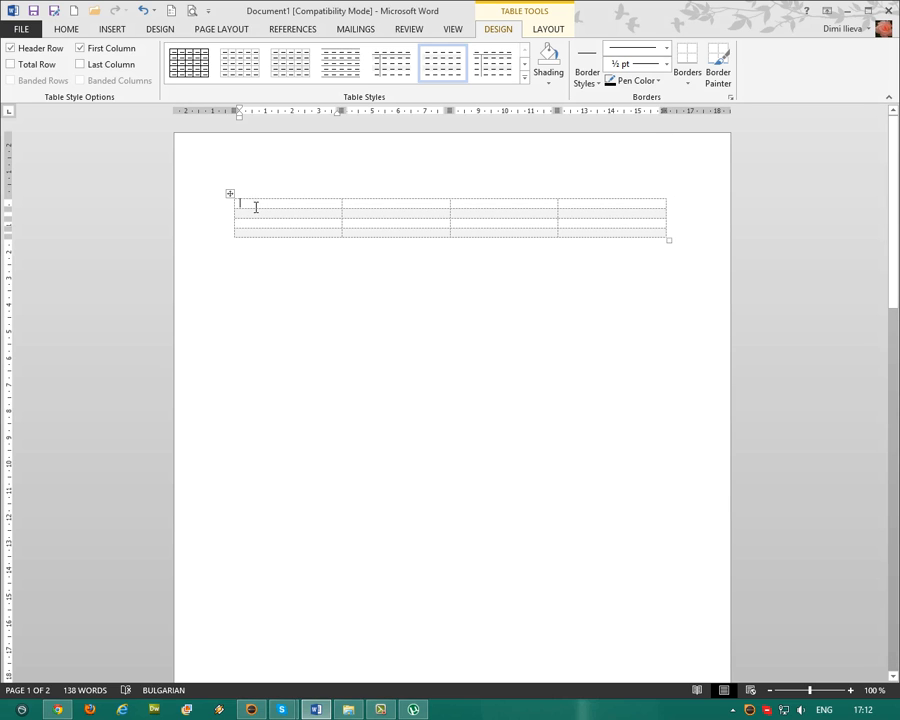
{"action": "left_click", "coordinate": [589, 86]}
{"action": "left_click", "coordinate": [583, 142]}
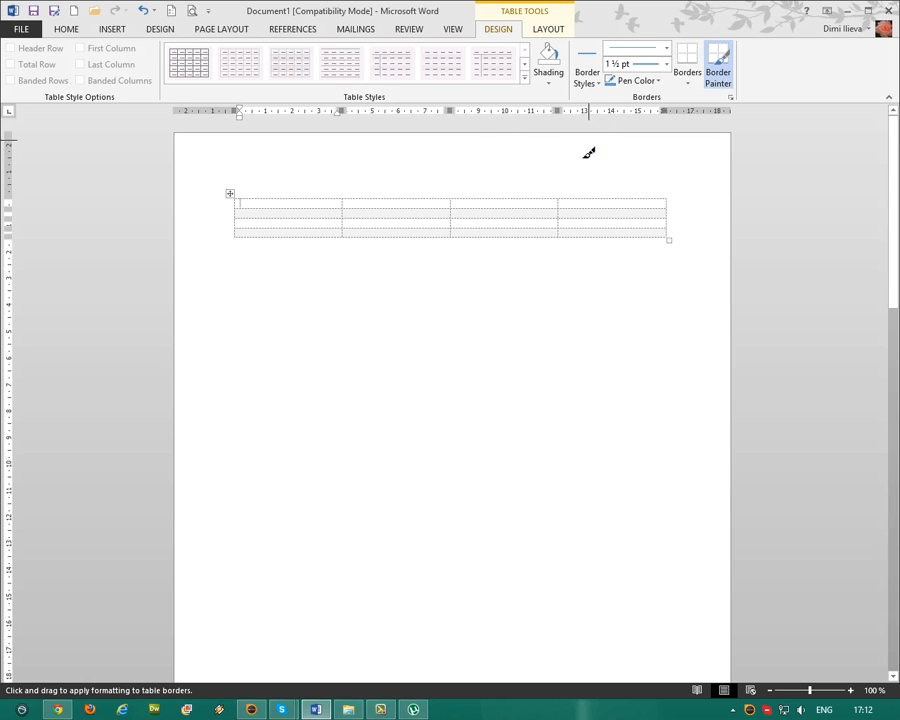
{"action": "left_click", "coordinate": [665, 65]}
{"action": "left_click", "coordinate": [649, 175]}
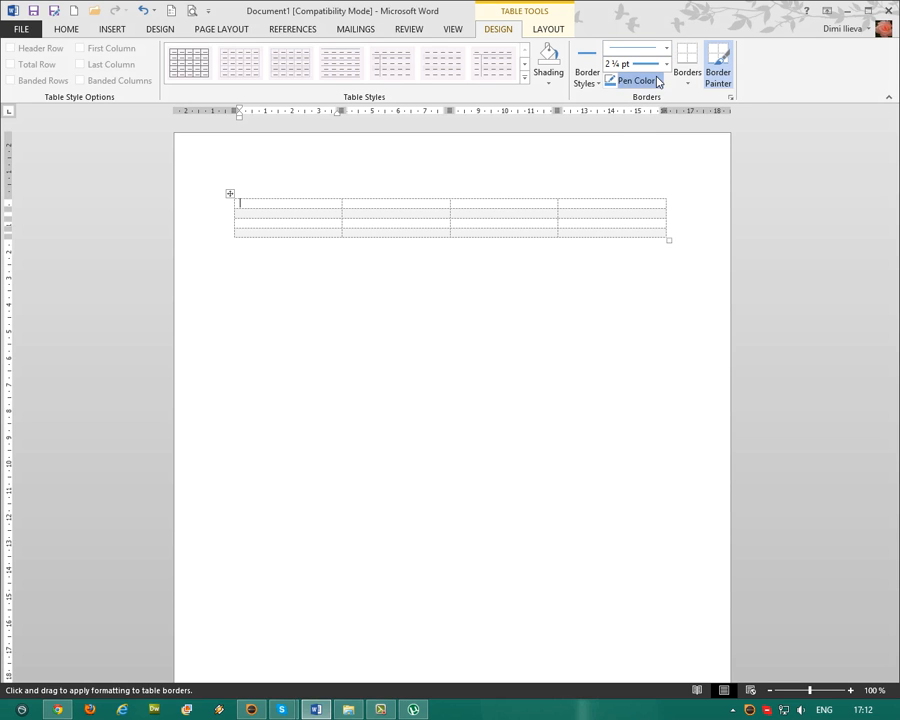
{"action": "left_click", "coordinate": [658, 82]}
{"action": "left_click", "coordinate": [628, 207]}
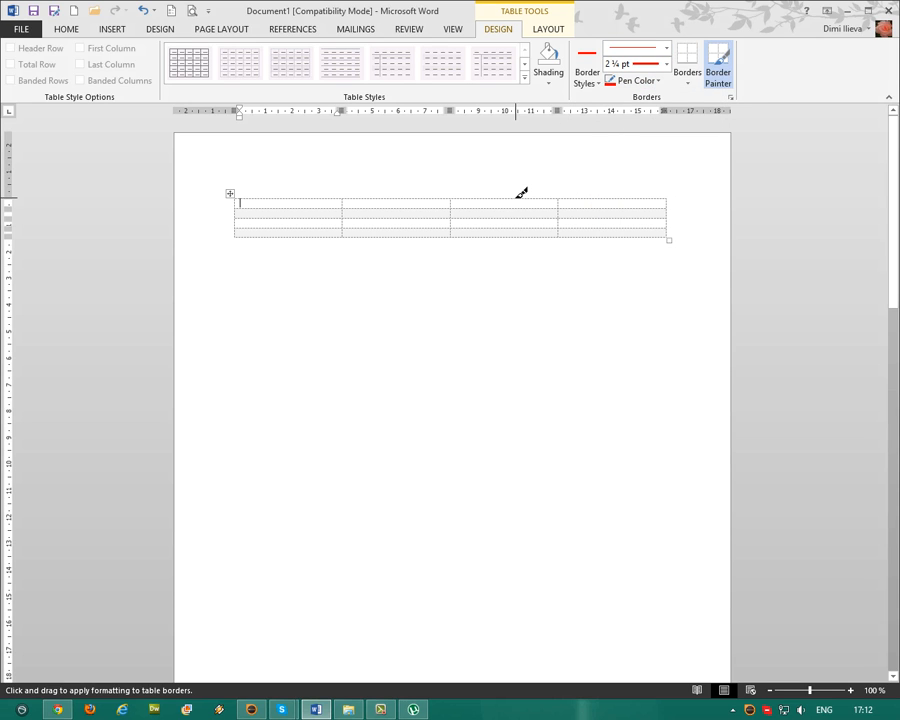
Paint the red border on all four sides of the table's first cell.
{"action": "left_click", "coordinate": [318, 199]}
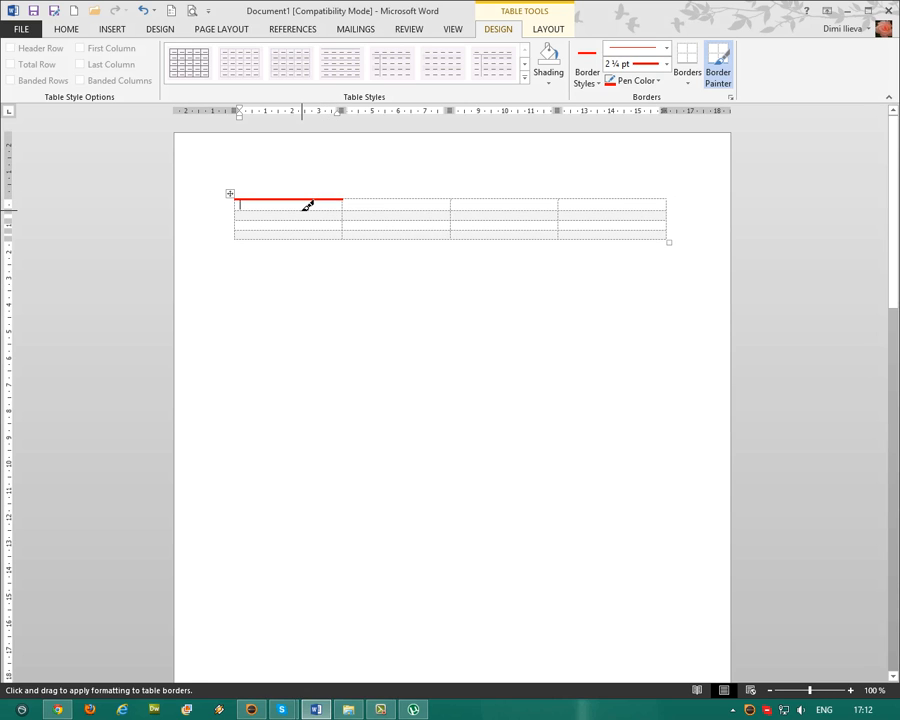
{"action": "left_click", "coordinate": [306, 209]}
{"action": "left_click", "coordinate": [343, 205]}
{"action": "left_click", "coordinate": [237, 204]}
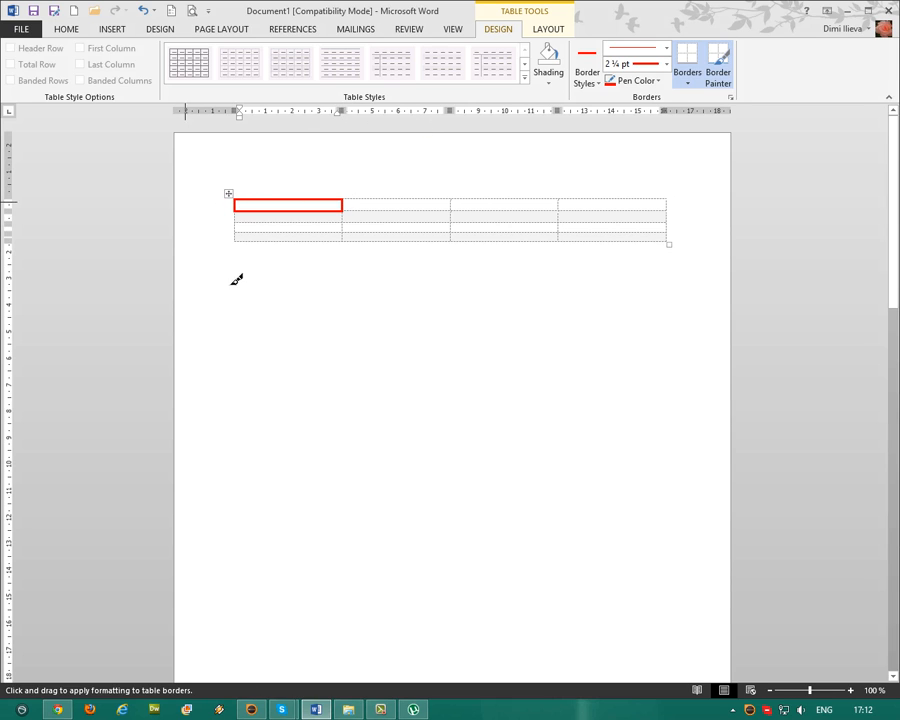
Paint red borders around the second column's third-row cell and along first-row edges of the second and third columns, and stop border painting.
{"action": "left_click", "coordinate": [345, 215]}
{"action": "left_click", "coordinate": [370, 222]}
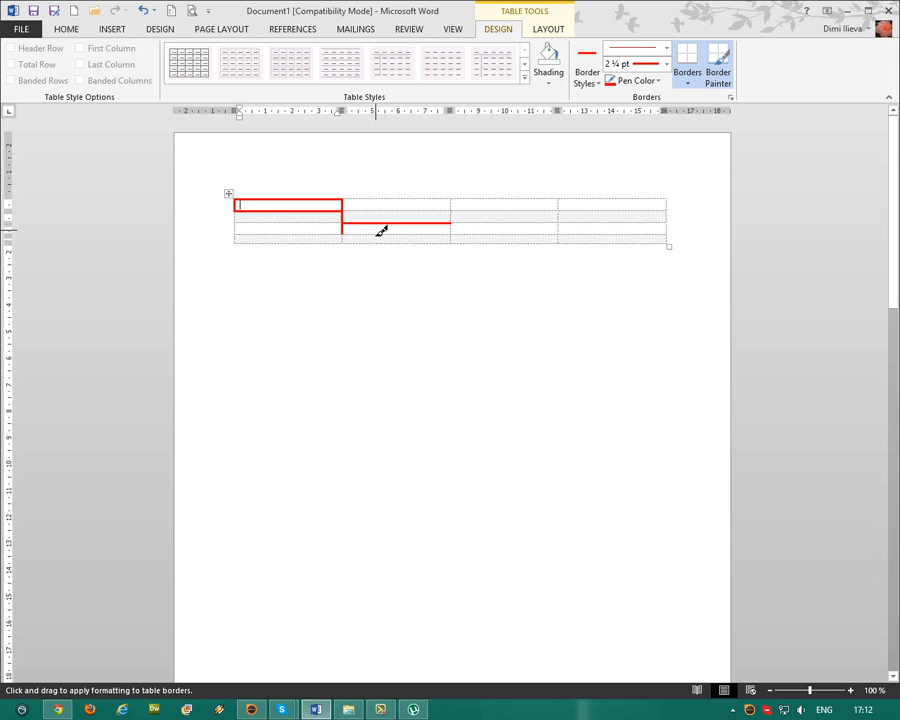
{"action": "left_click", "coordinate": [392, 232]}
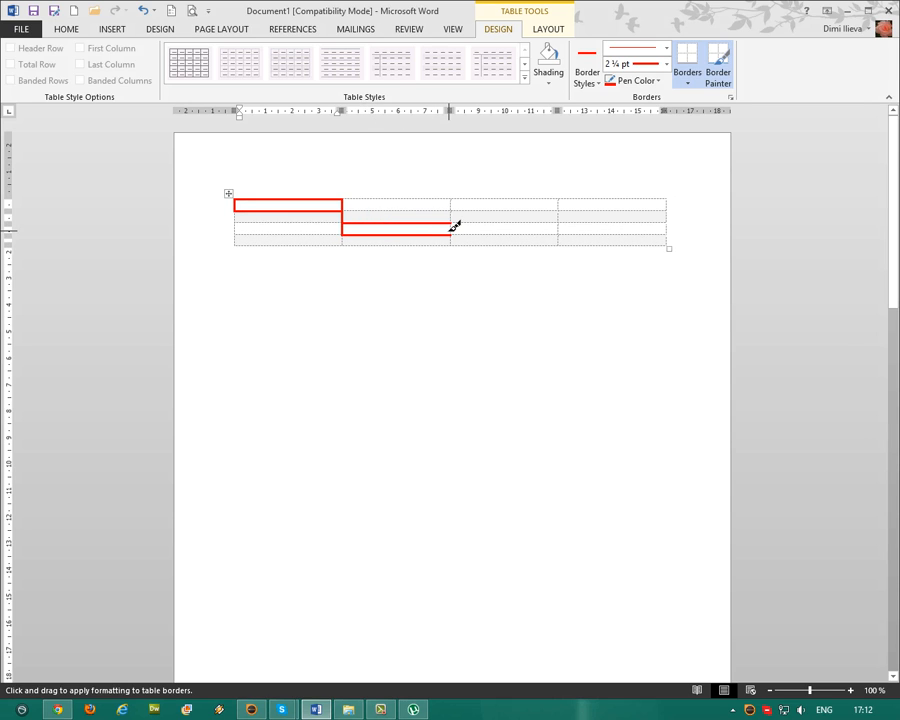
{"action": "left_click", "coordinate": [451, 228]}
{"action": "left_click", "coordinate": [452, 210]}
{"action": "left_click", "coordinate": [472, 210]}
{"action": "left_click", "coordinate": [481, 197]}
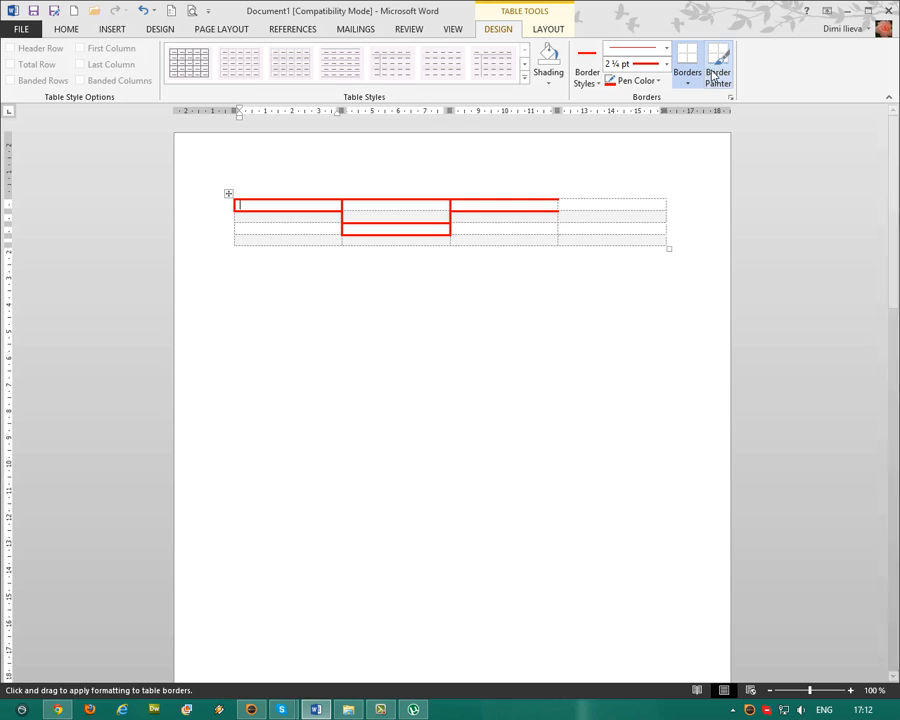
{"action": "key", "text": "Escape"}
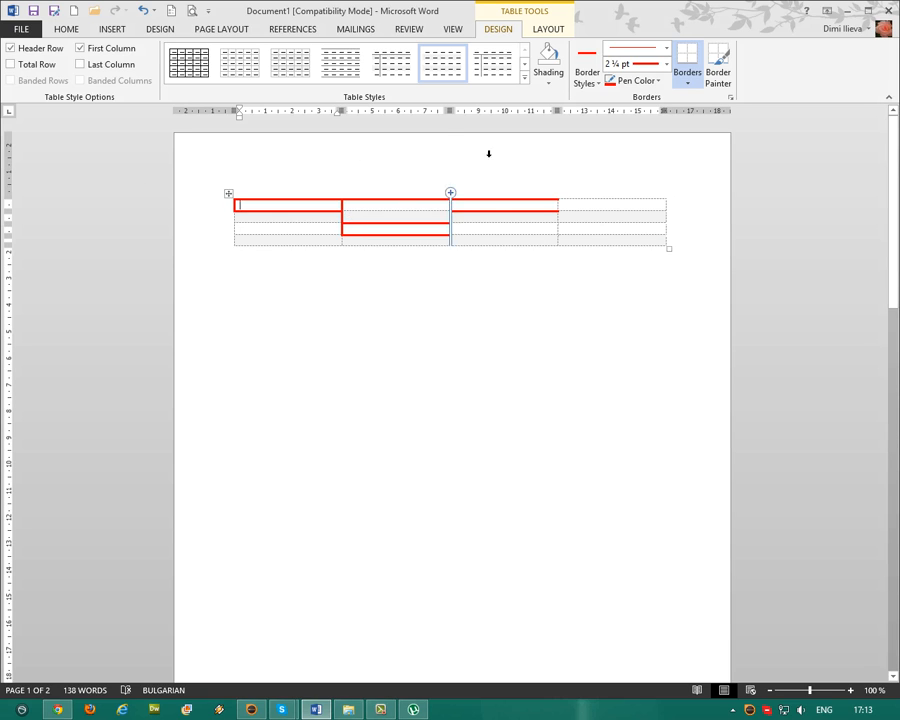
View the table's Select options and select in turn the whole table, the second row, the last row and the last column.
{"action": "left_click", "coordinate": [549, 30]}
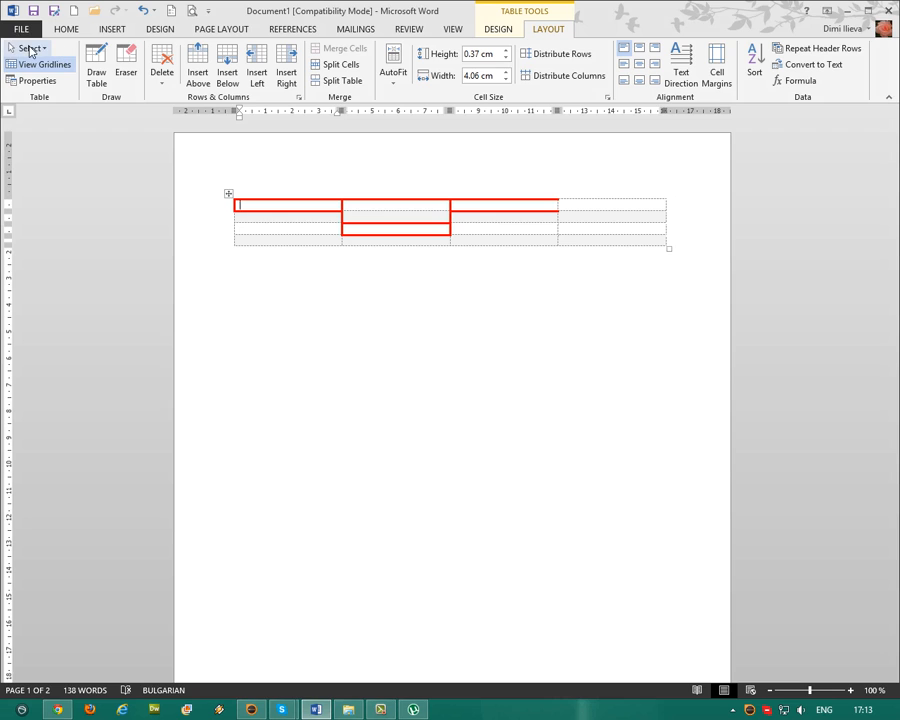
{"action": "left_click", "coordinate": [28, 47]}
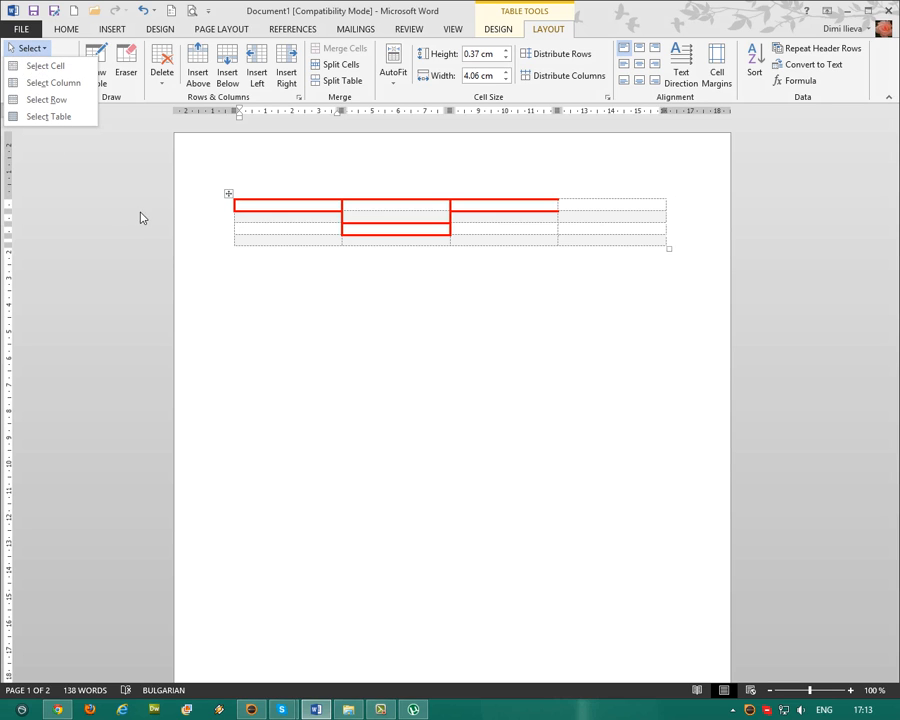
{"action": "left_click", "coordinate": [233, 205]}
{"action": "left_click", "coordinate": [228, 195]}
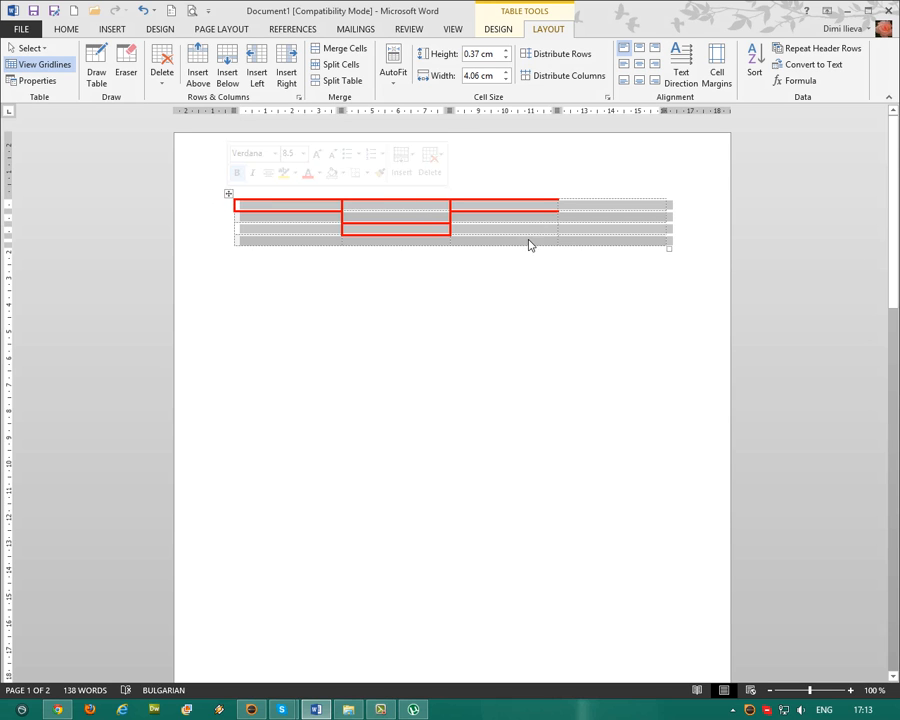
{"action": "left_click", "coordinate": [416, 297]}
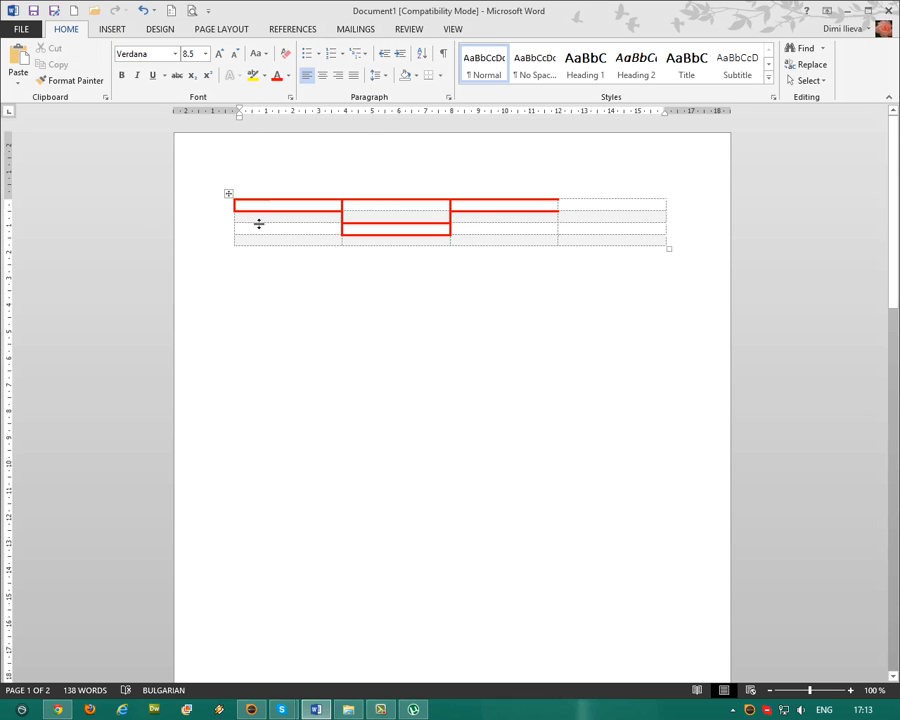
{"action": "left_click", "coordinate": [200, 216]}
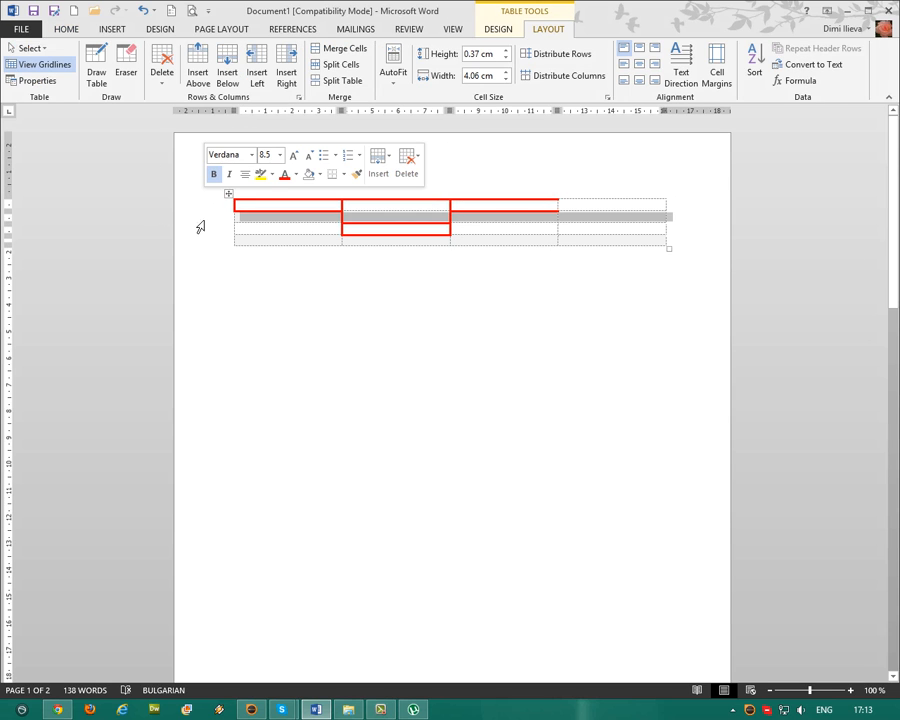
{"action": "left_click", "coordinate": [200, 242]}
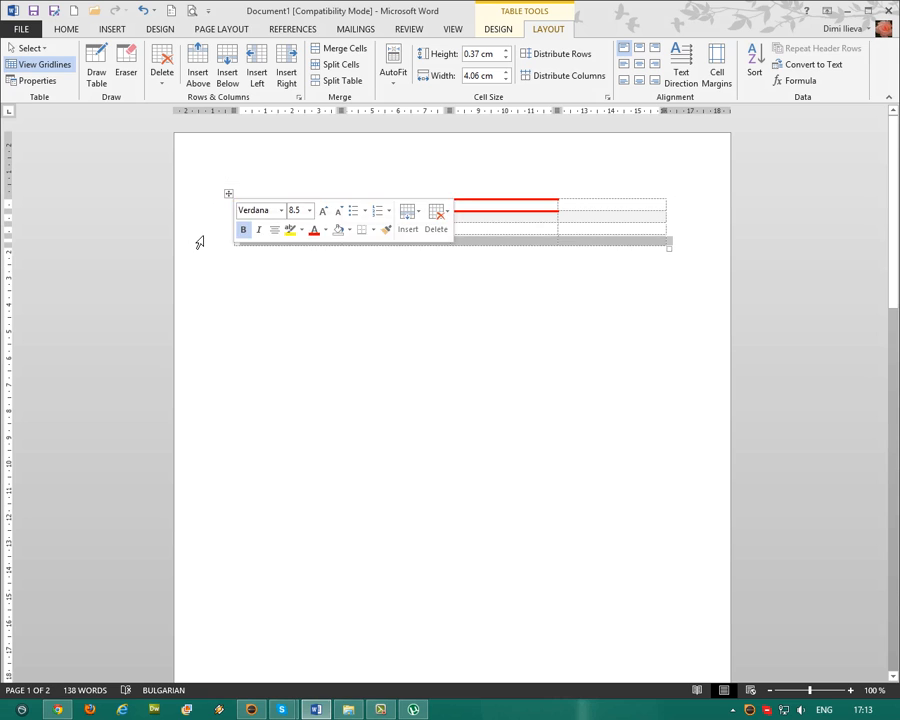
{"action": "left_click", "coordinate": [581, 162]}
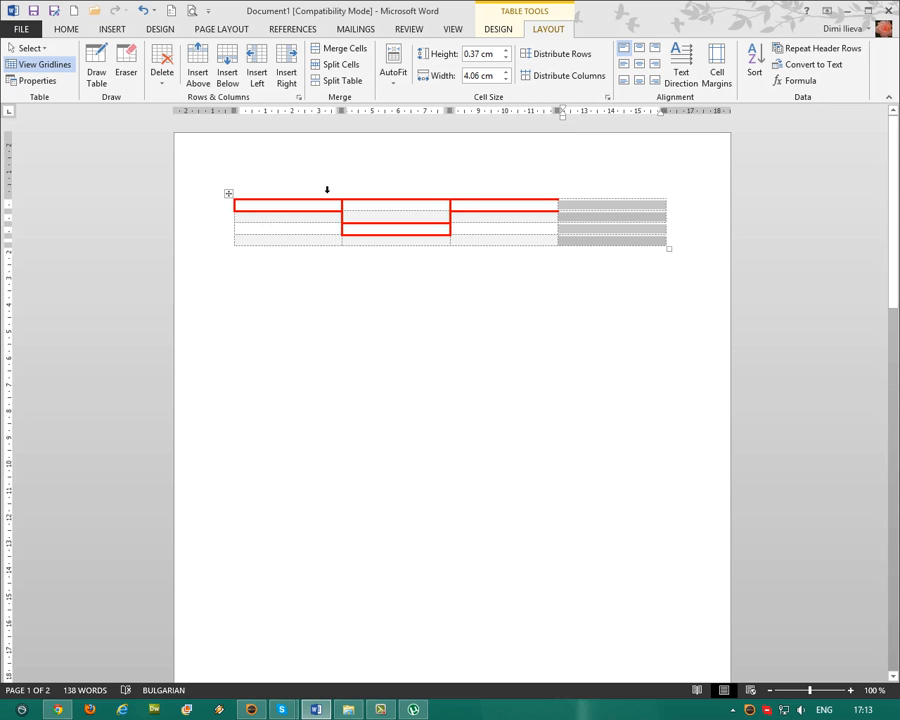
Distribute the columns evenly across the whole table and clear the selection.
{"action": "left_click", "coordinate": [227, 195]}
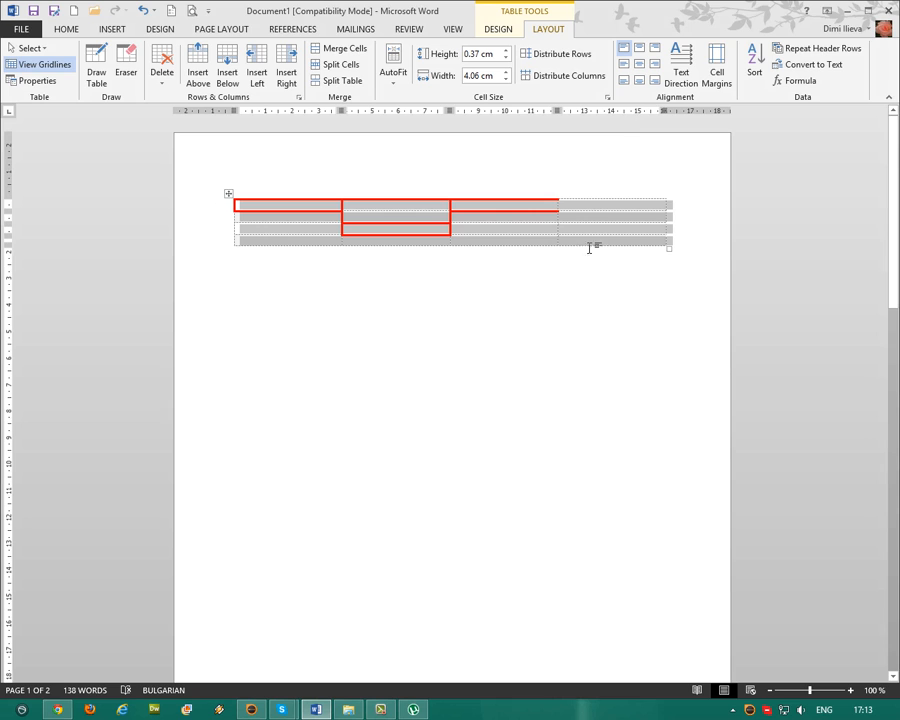
{"action": "left_click", "coordinate": [575, 76]}
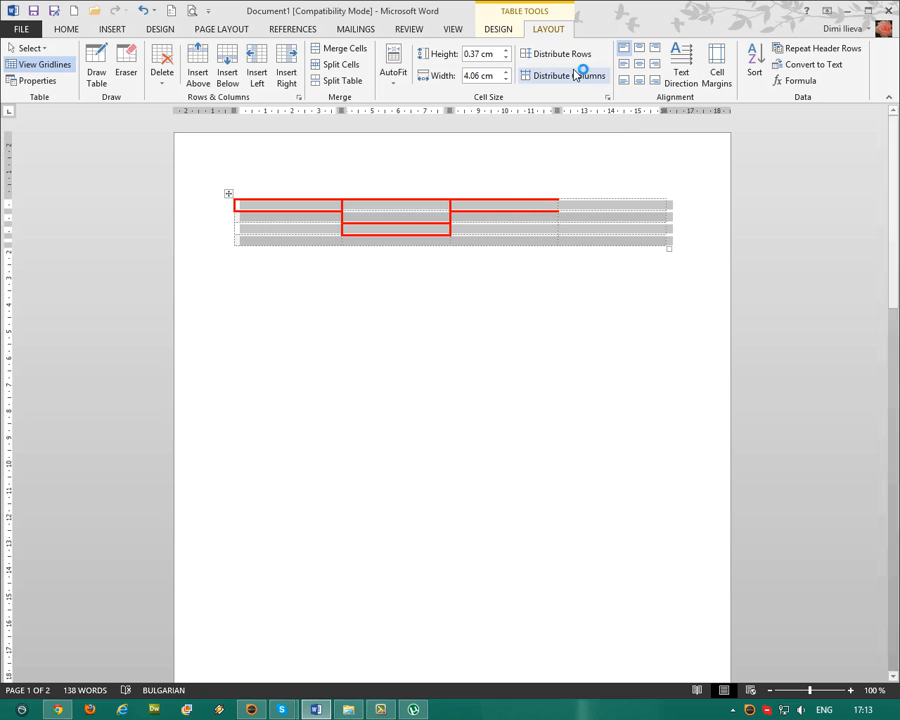
{"action": "left_click", "coordinate": [216, 241]}
{"action": "left_click", "coordinate": [583, 275]}
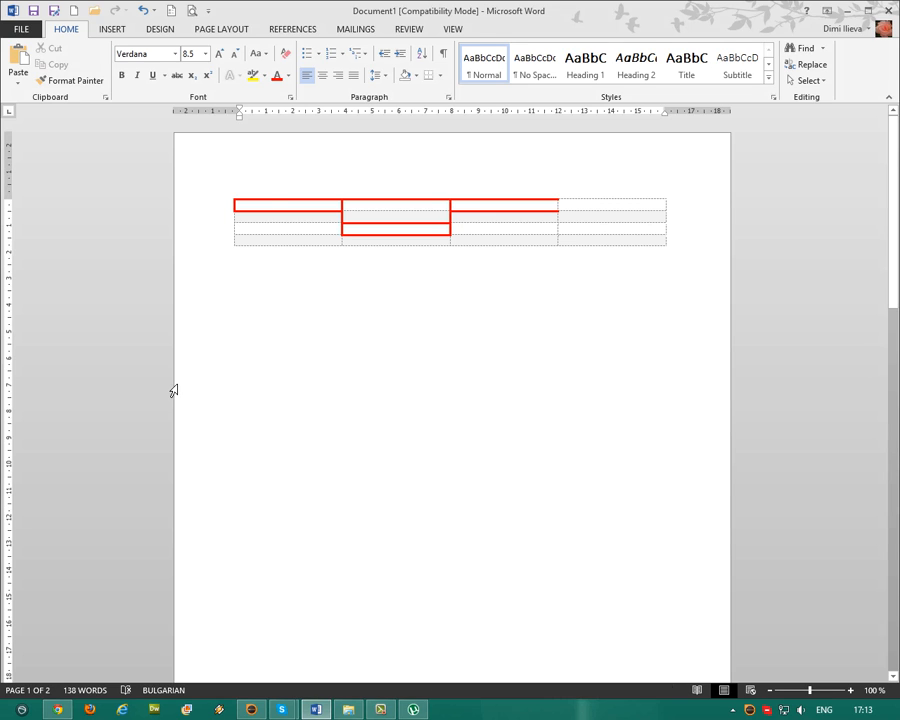
Select in turn the table's first column, the third column, and both of these non-adjacent columns together, and clear the selection.
{"action": "left_click", "coordinate": [273, 186]}
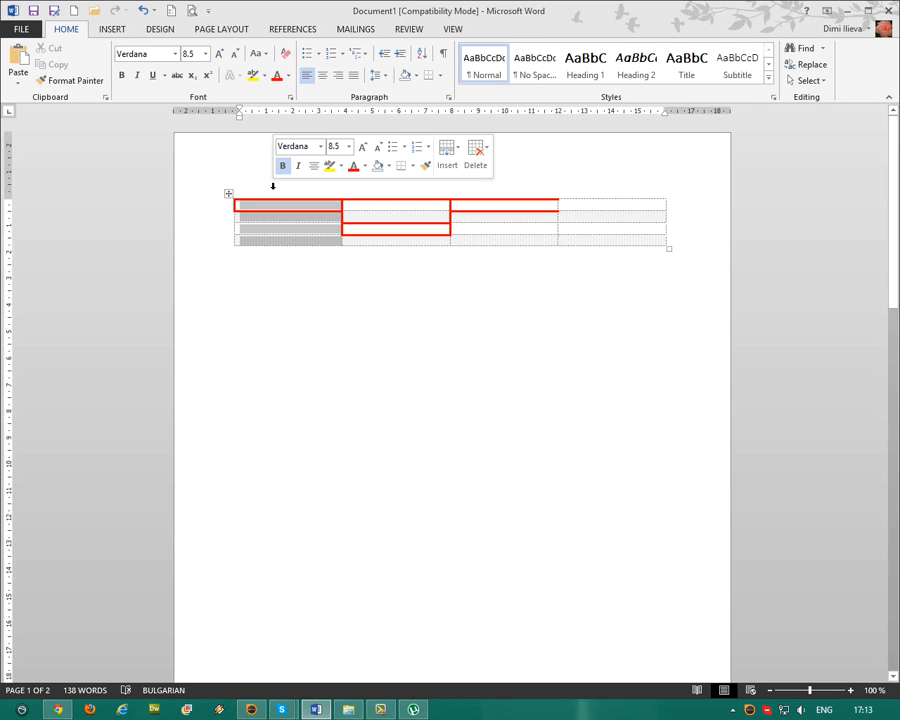
{"action": "left_click", "coordinate": [527, 190]}
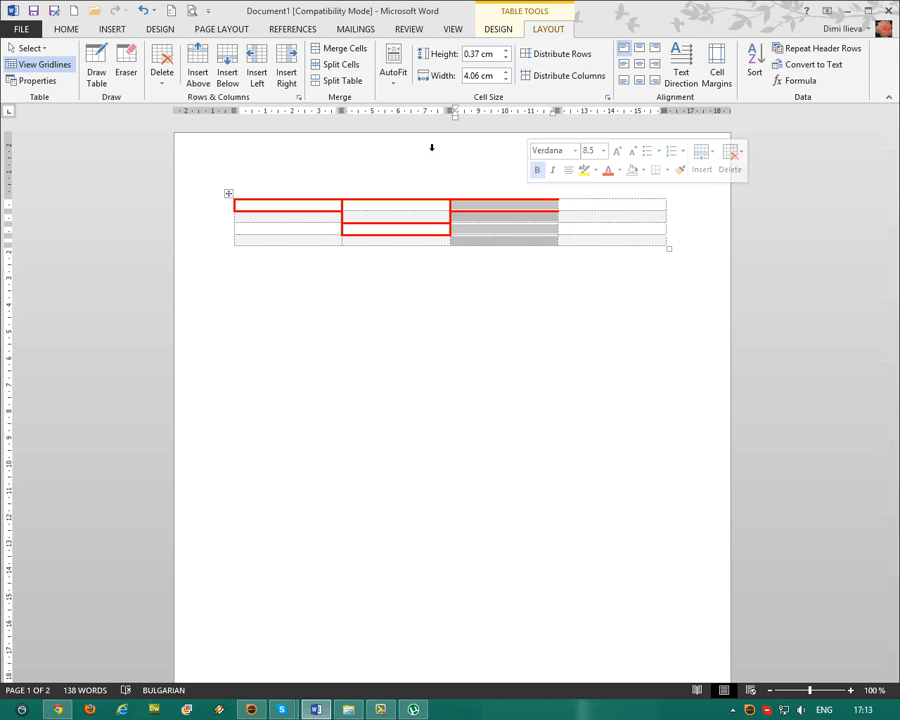
{"action": "left_click", "coordinate": [273, 182]}
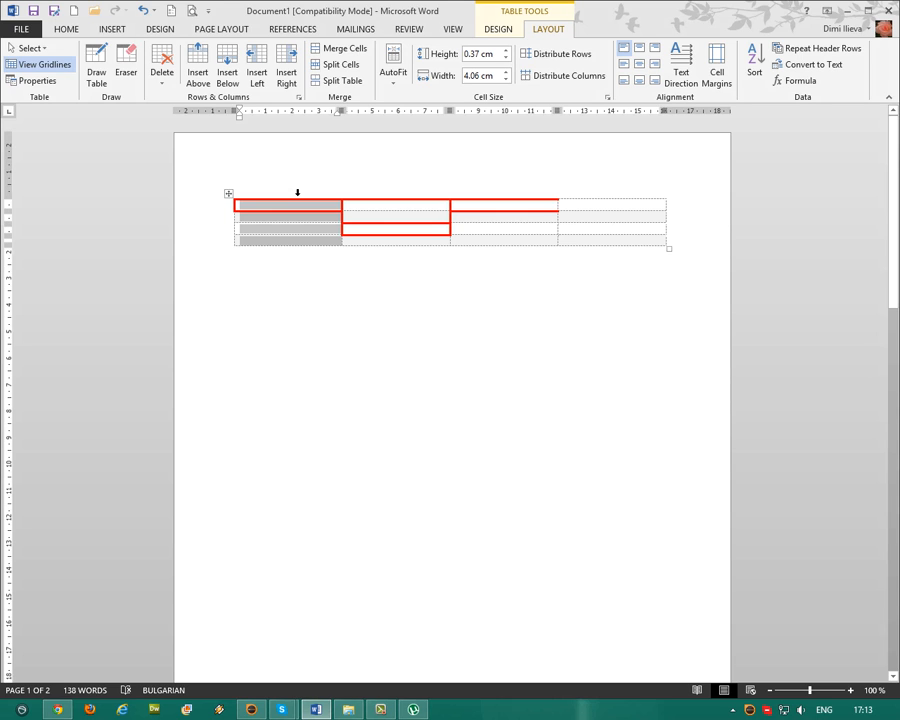
{"action": "left_click", "coordinate": [487, 188], "text": "ctrl"}
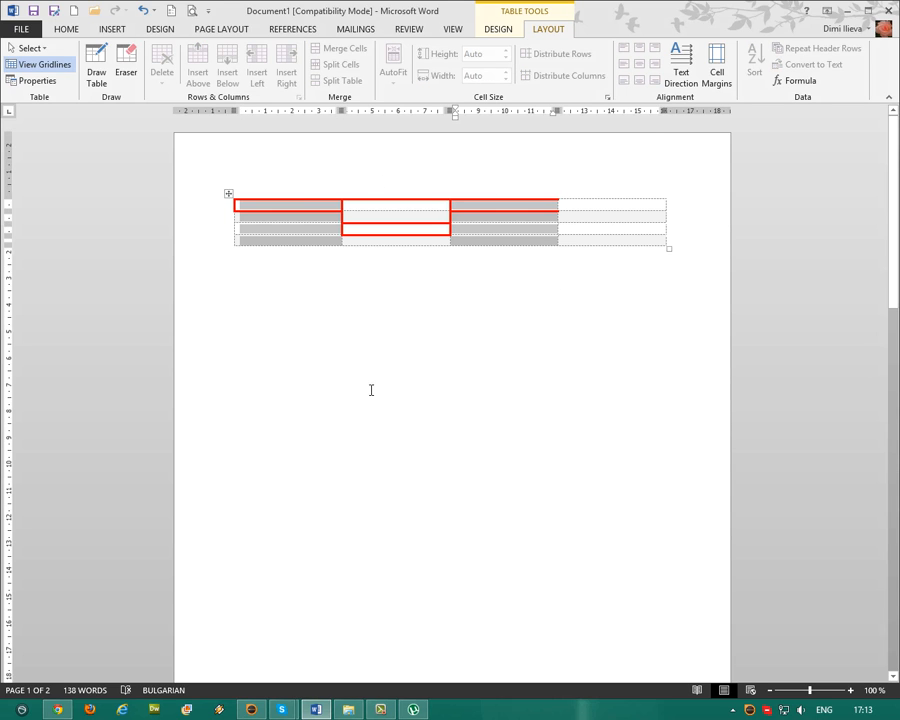
{"action": "left_click", "coordinate": [362, 278]}
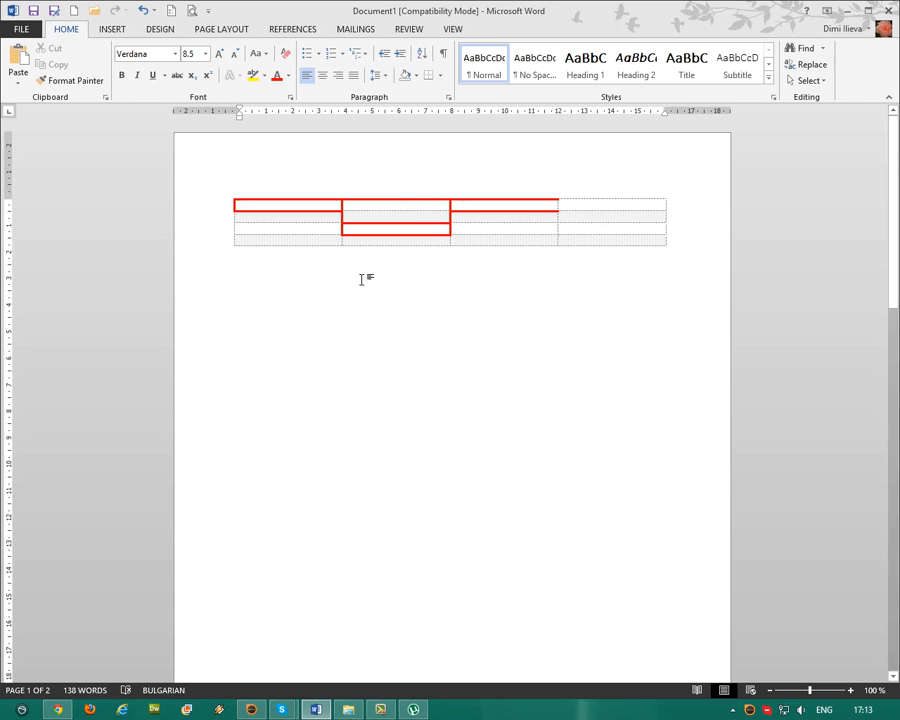
Place the cursor in turn in single cells of the first, second and third columns, and return it outside the table.
{"action": "left_click", "coordinate": [312, 198]}
{"action": "left_click", "coordinate": [327, 209]}
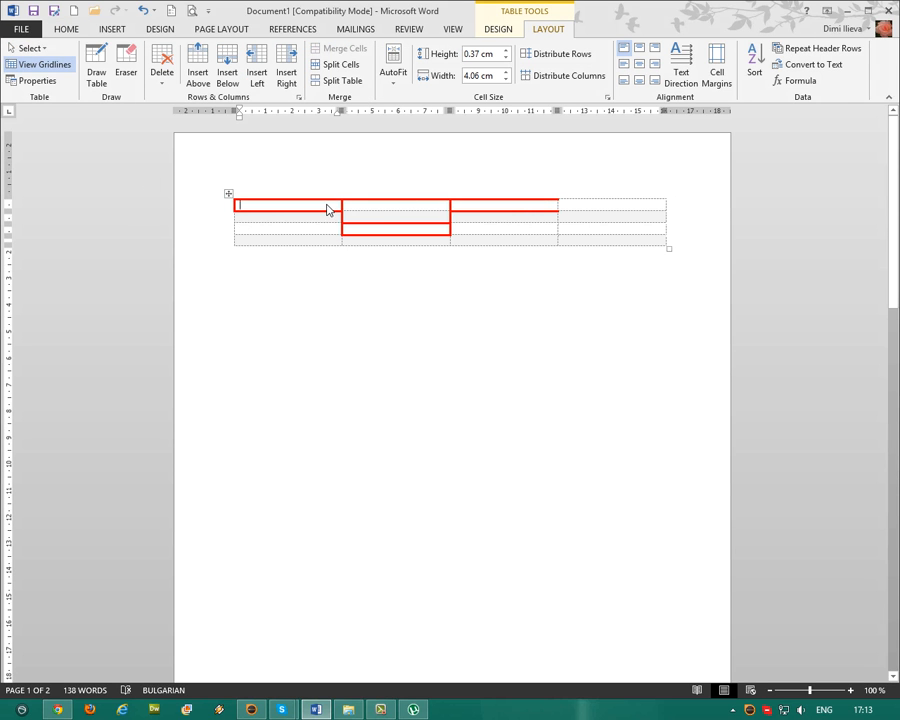
{"action": "left_click", "coordinate": [384, 218]}
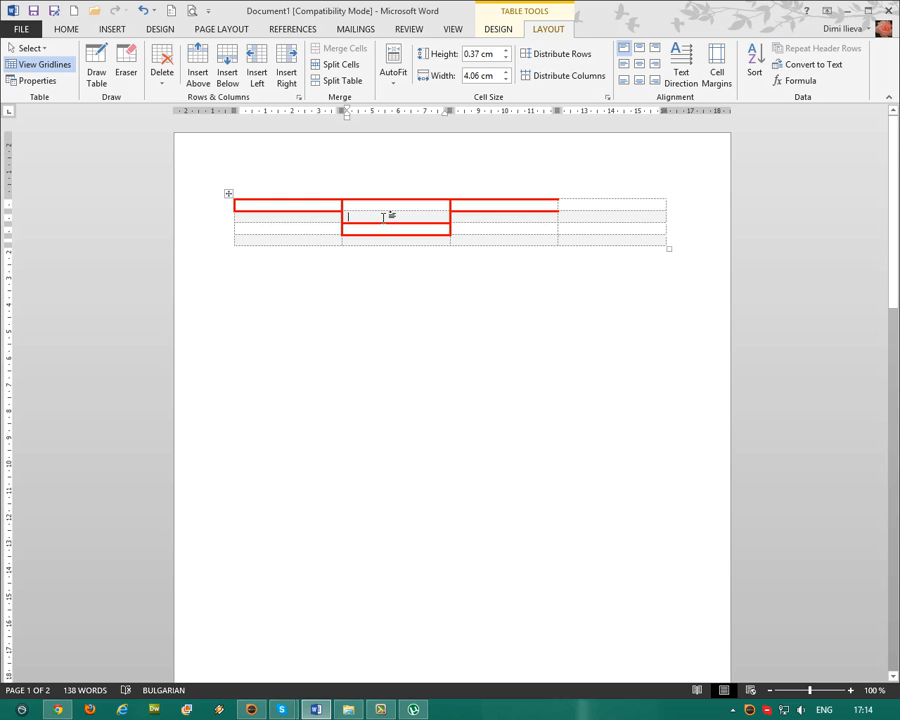
{"action": "left_click", "coordinate": [511, 232]}
{"action": "left_click", "coordinate": [432, 323]}
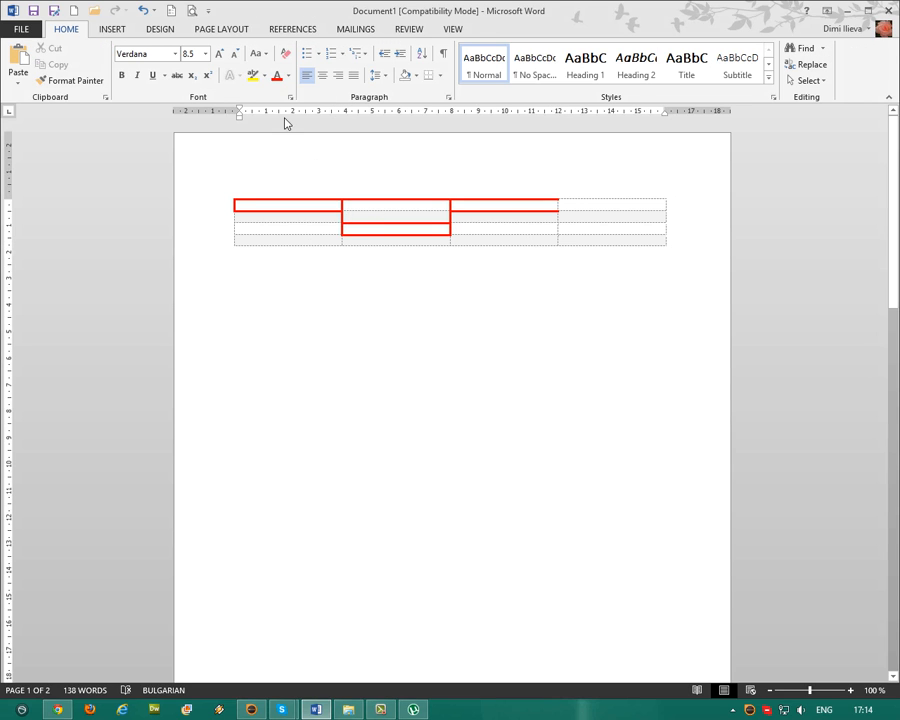
Select the whole table and view its Table Properties twice, leaving the dialog without changes.
{"action": "left_click", "coordinate": [229, 194]}
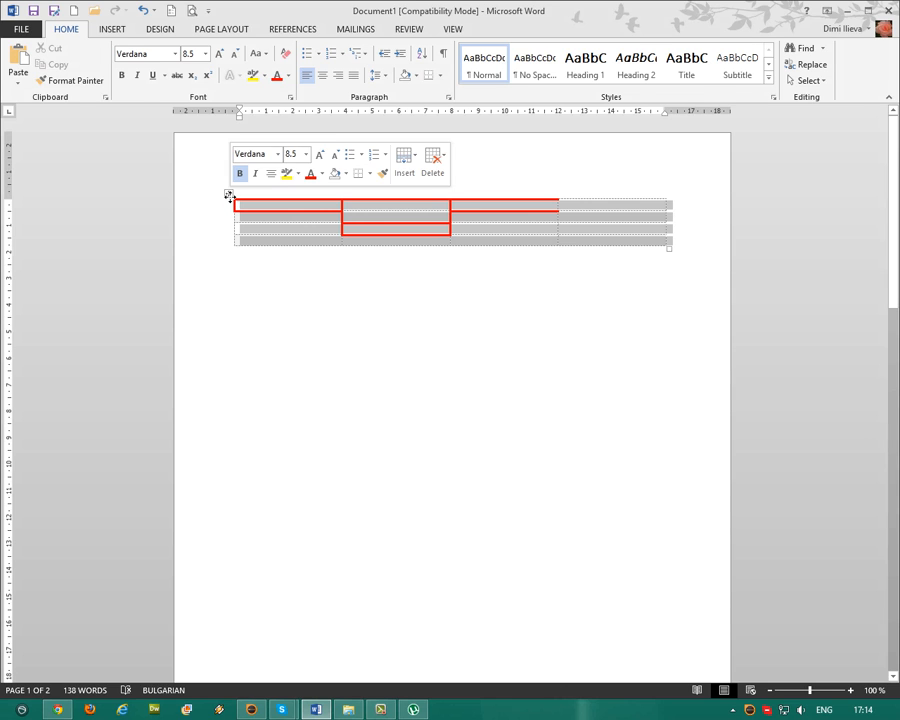
{"action": "left_click", "coordinate": [546, 30]}
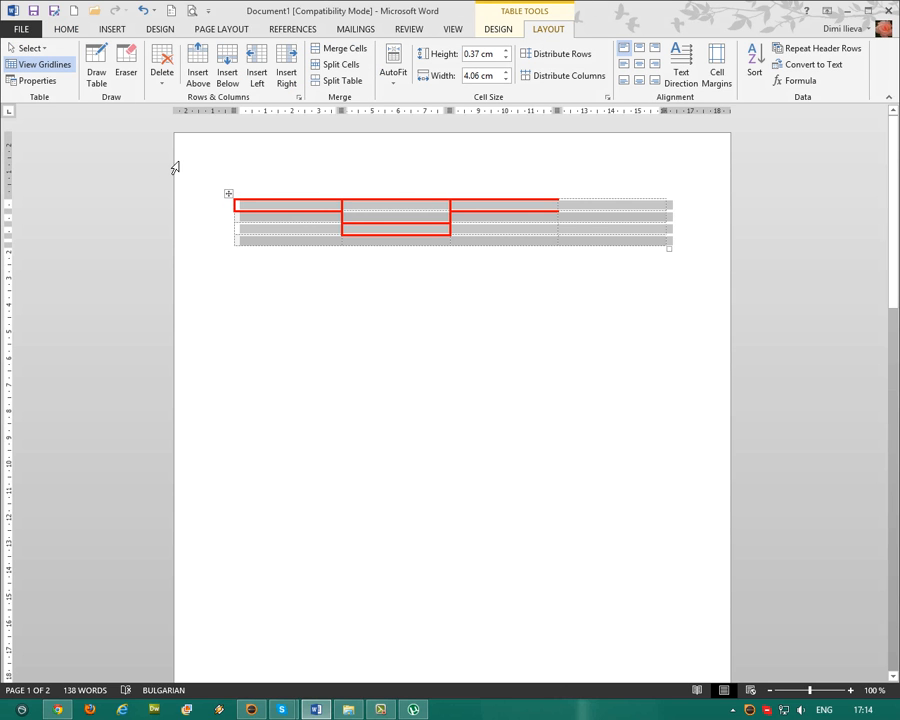
{"action": "left_click", "coordinate": [40, 80]}
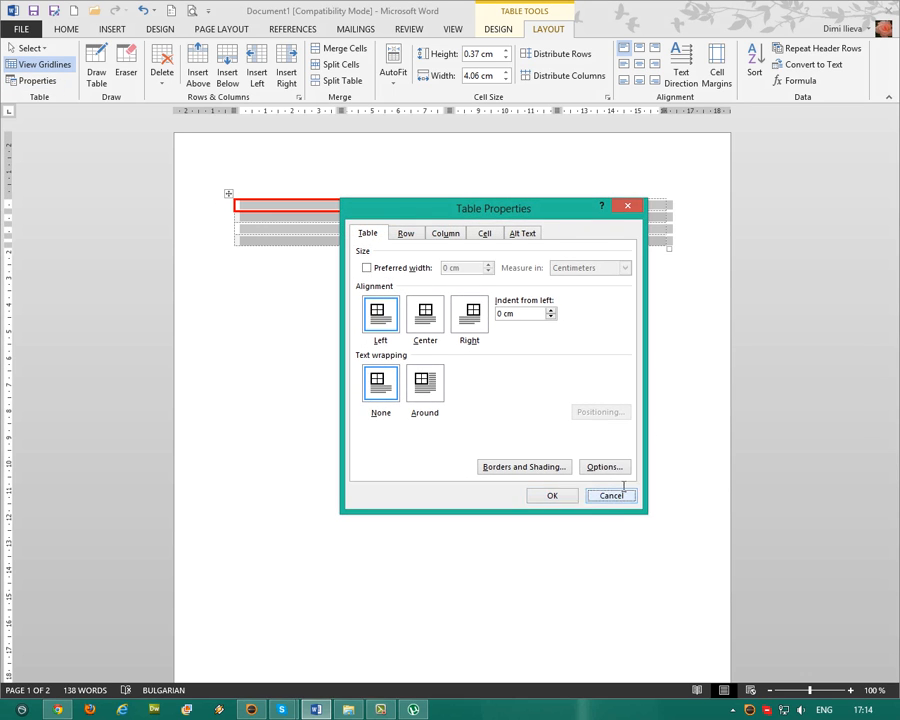
{"action": "left_click", "coordinate": [620, 495]}
{"action": "right_click", "coordinate": [486, 236]}
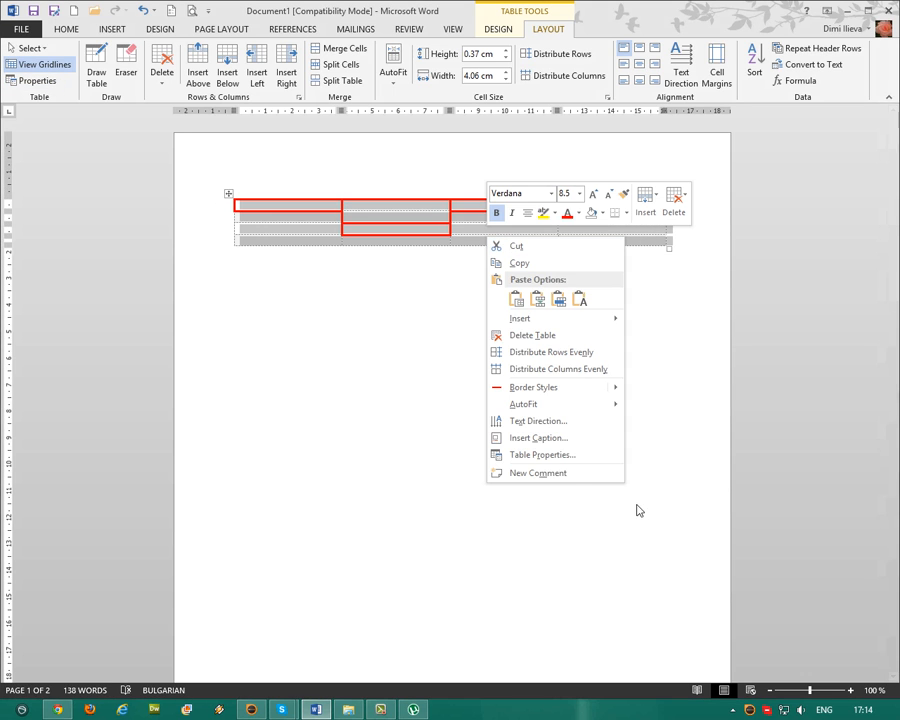
{"action": "left_click", "coordinate": [503, 455]}
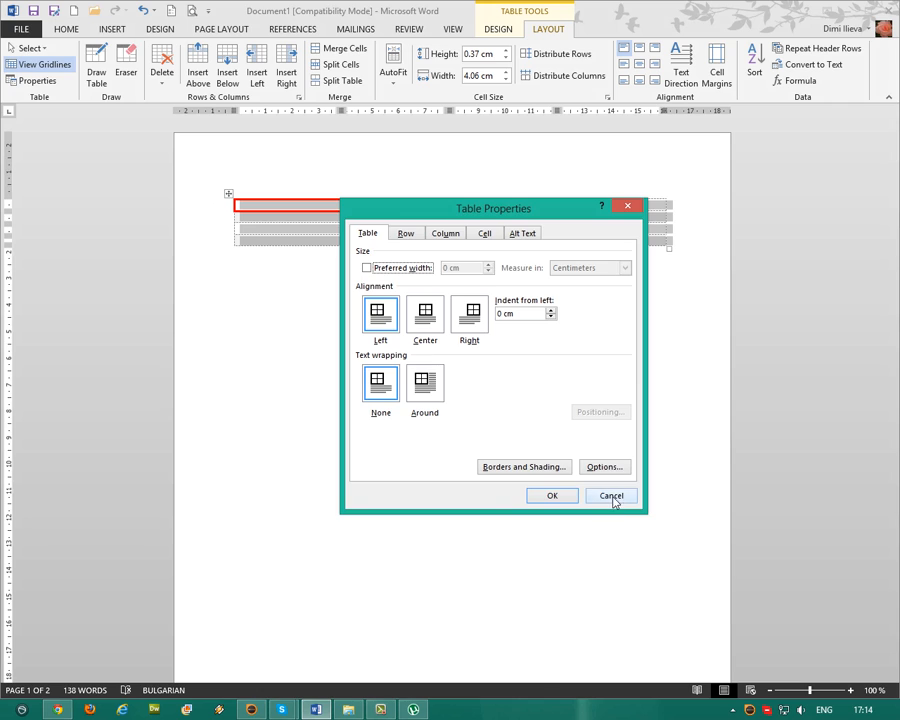
{"action": "left_click", "coordinate": [612, 496]}
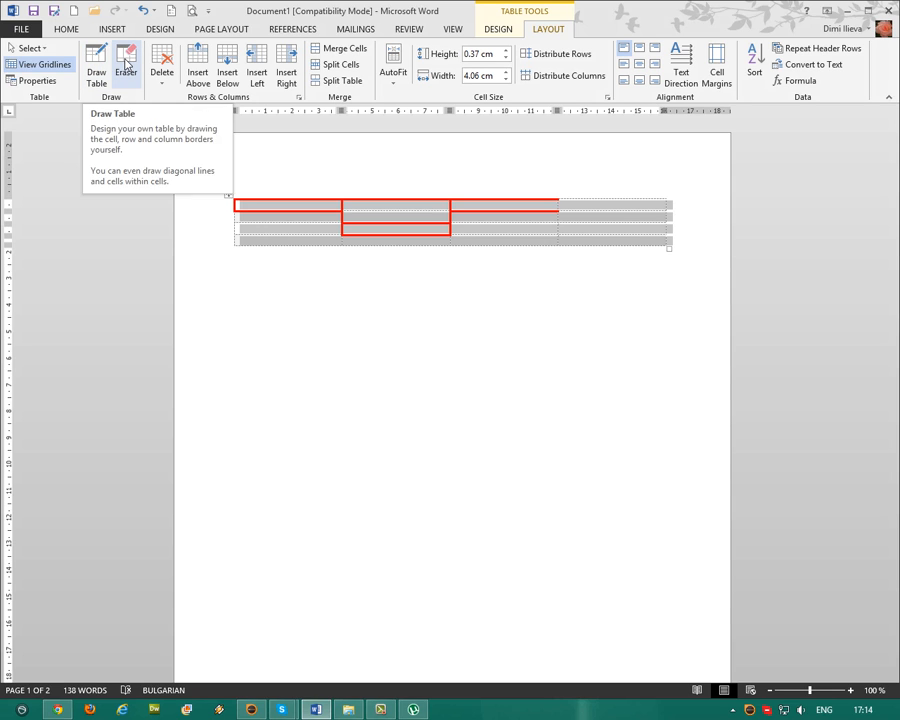
Enlarge the whole table to a row height of about 1.87 cm and a column width of about 4.3 cm.
{"action": "left_click", "coordinate": [126, 64]}
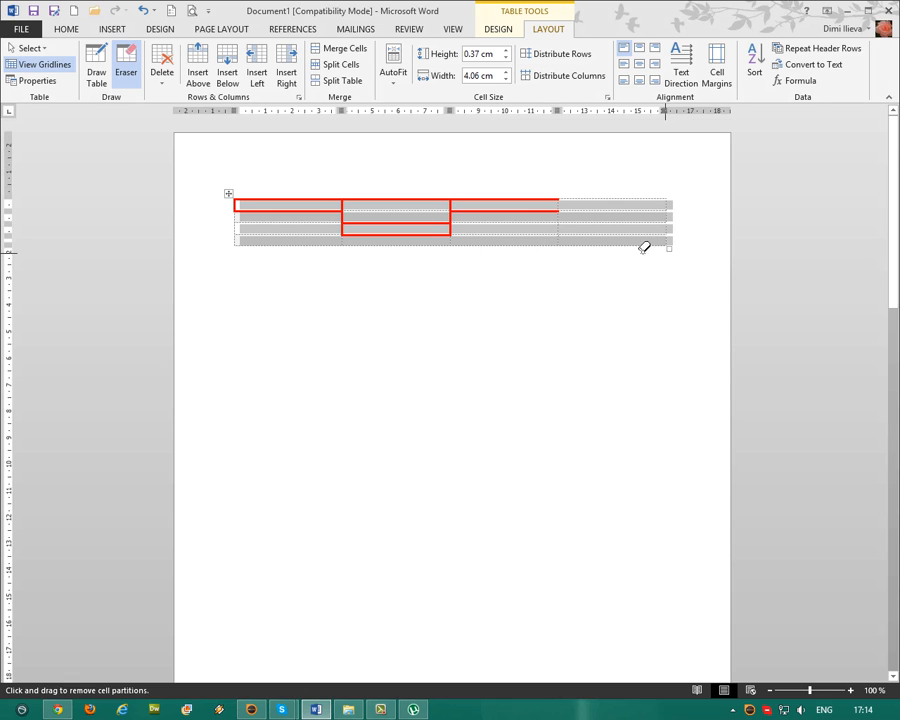
{"action": "key", "text": "Escape"}
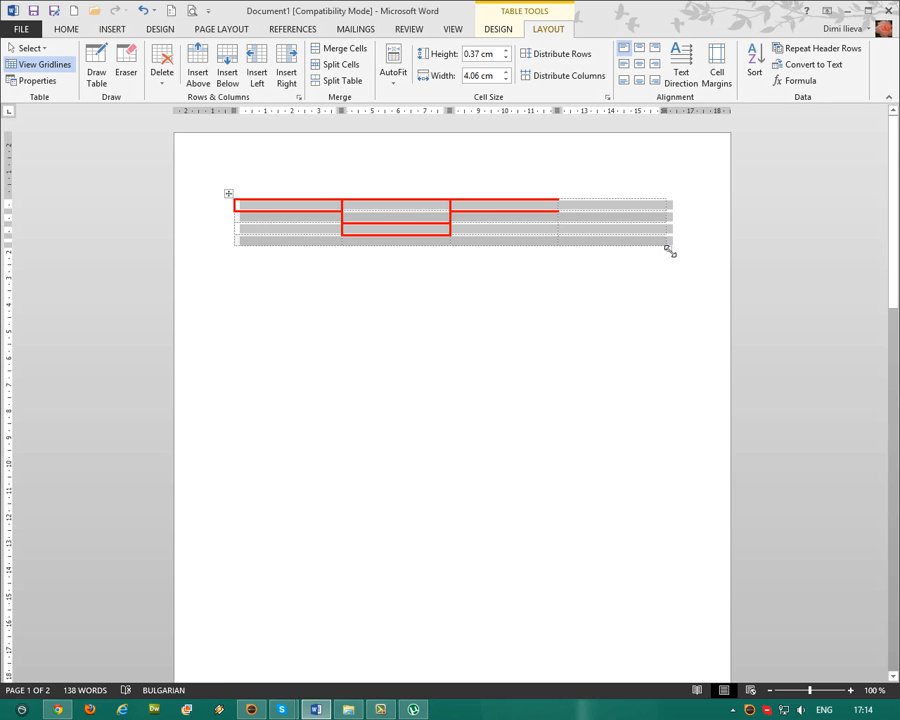
{"action": "left_click_drag", "start_coordinate": [670, 252], "coordinate": [693, 406]}
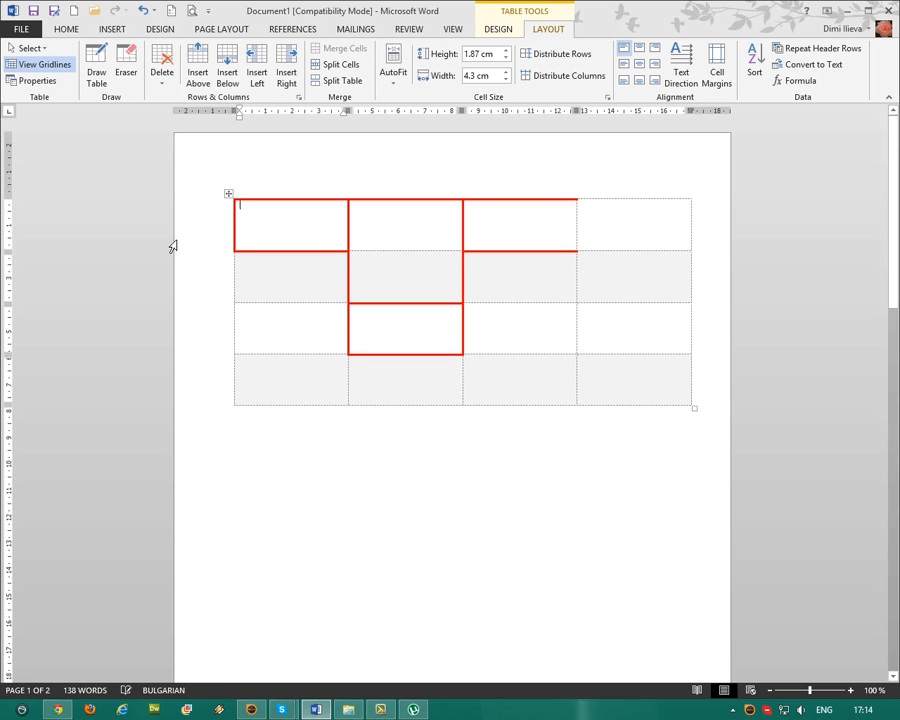
Erase the border between the first two cells in the second row and in the first row, and stop erasing.
{"action": "left_click", "coordinate": [125, 65]}
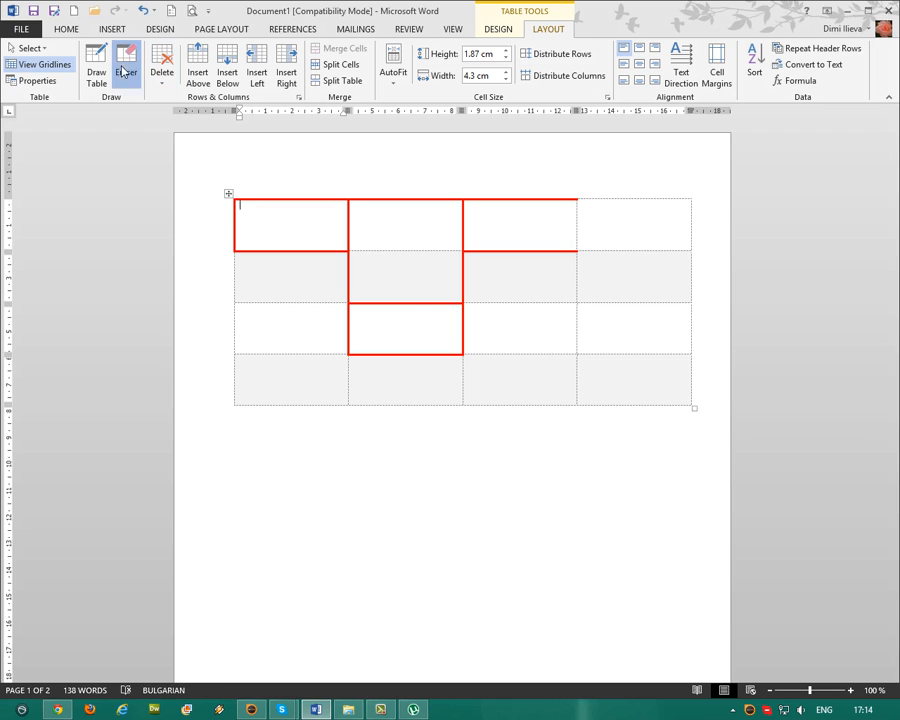
{"action": "left_click", "coordinate": [350, 276]}
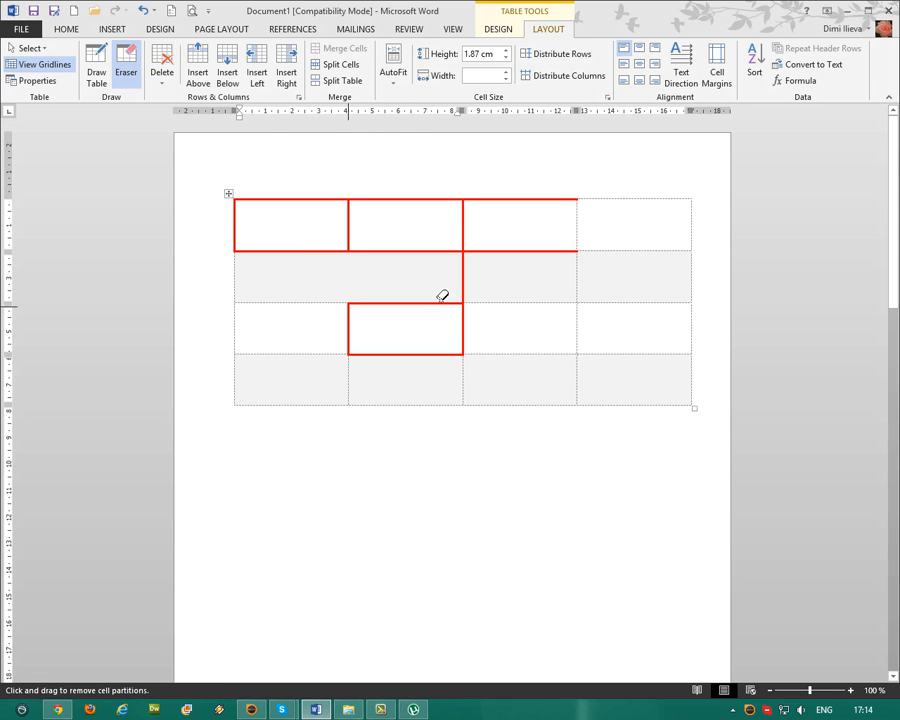
{"action": "left_click", "coordinate": [348, 224]}
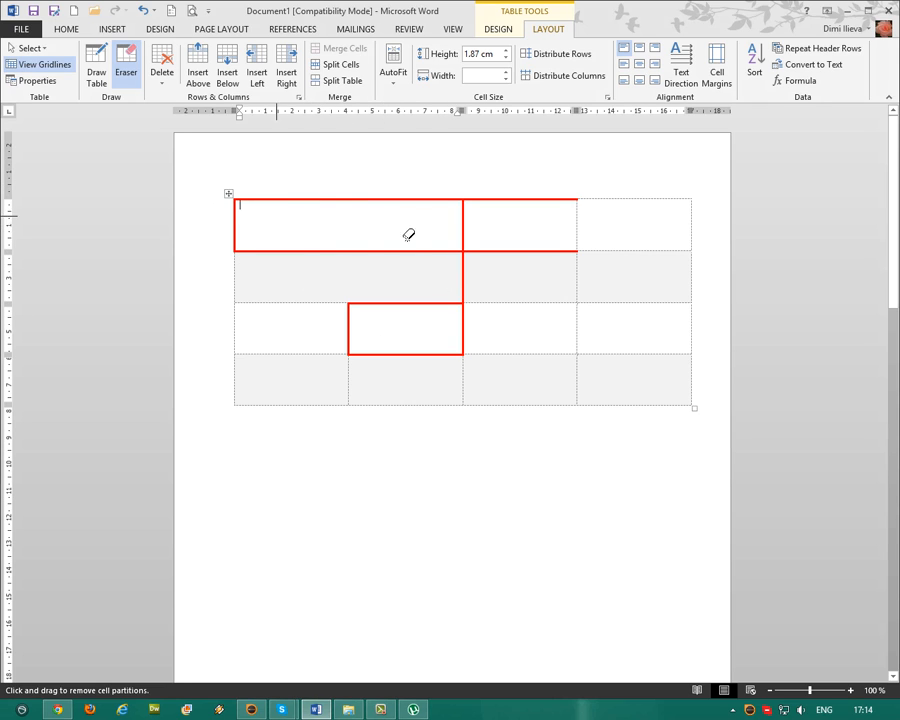
{"action": "left_click", "coordinate": [122, 74]}
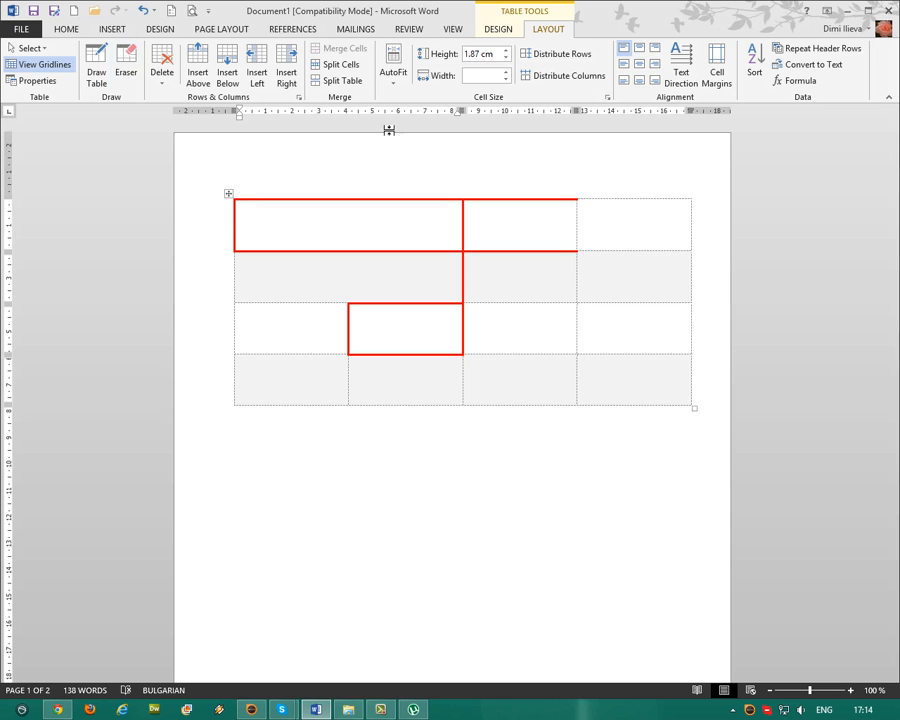
Apply Split Table twice from the first row, inserting two blank lines above the table.
{"action": "left_click", "coordinate": [343, 81]}
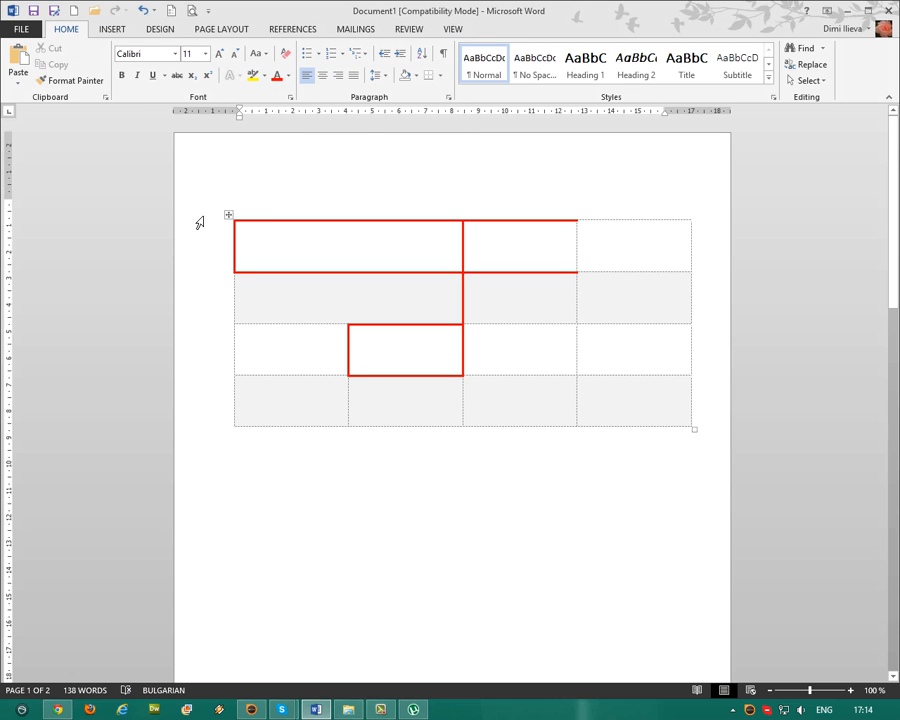
{"action": "left_click", "coordinate": [255, 243]}
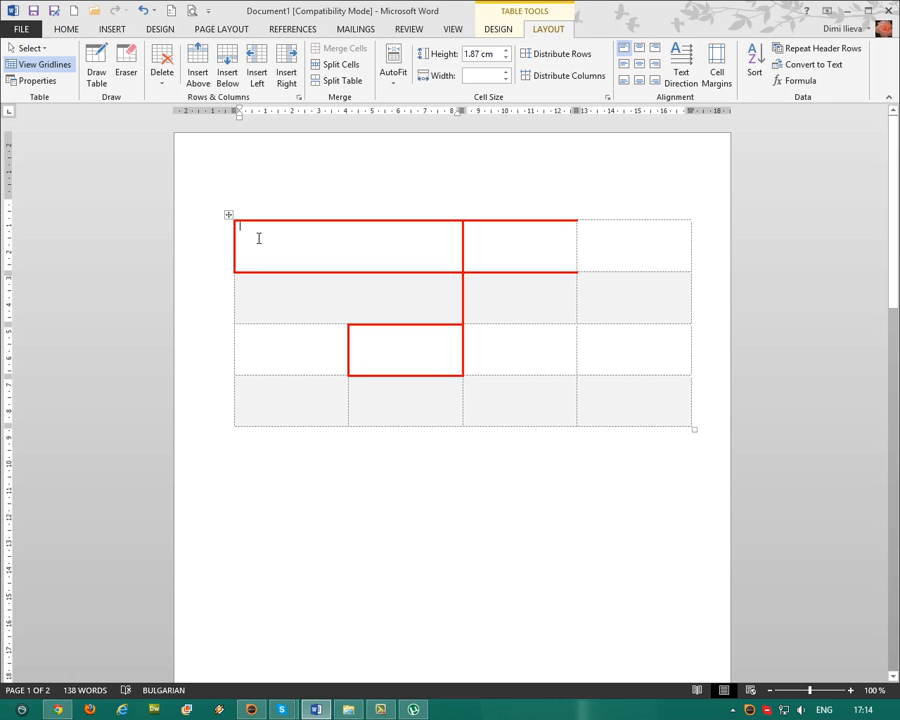
{"action": "left_click_drag", "start_coordinate": [259, 238], "coordinate": [490, 251]}
{"action": "left_click", "coordinate": [553, 234]}
{"action": "left_click_drag", "start_coordinate": [545, 239], "coordinate": [621, 239]}
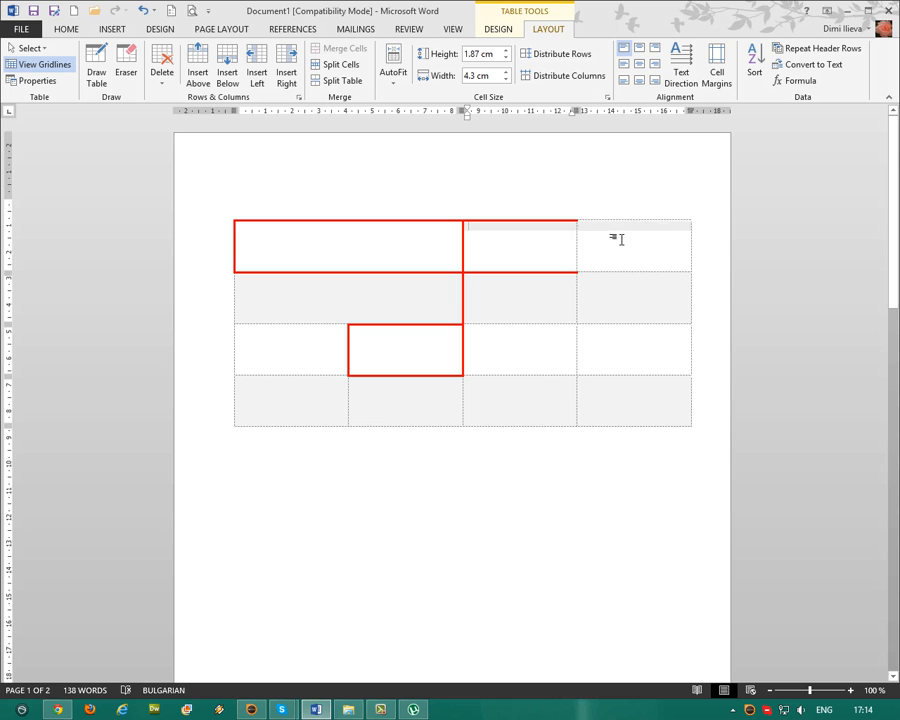
{"action": "left_click", "coordinate": [348, 81]}
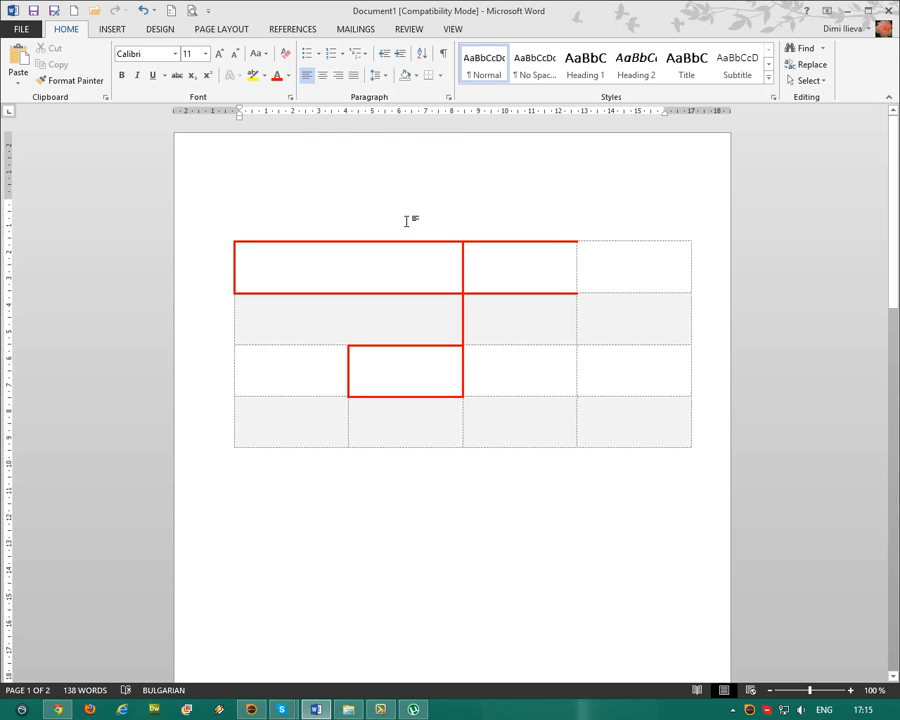
Split the table at its second row and add several blank lines between the two resulting tables.
{"action": "left_click", "coordinate": [279, 317]}
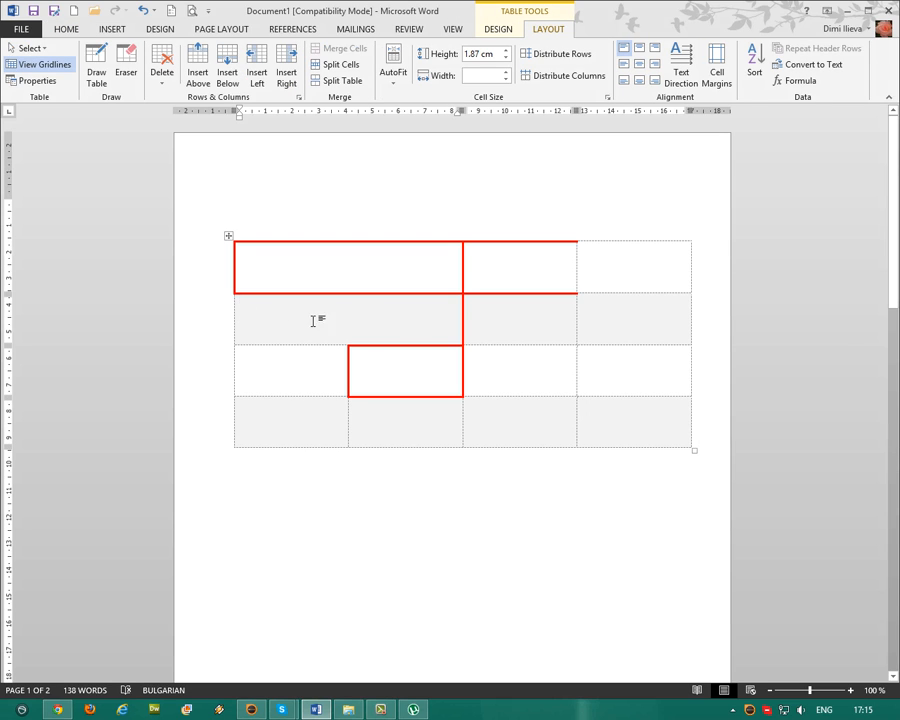
{"action": "left_click", "coordinate": [340, 81]}
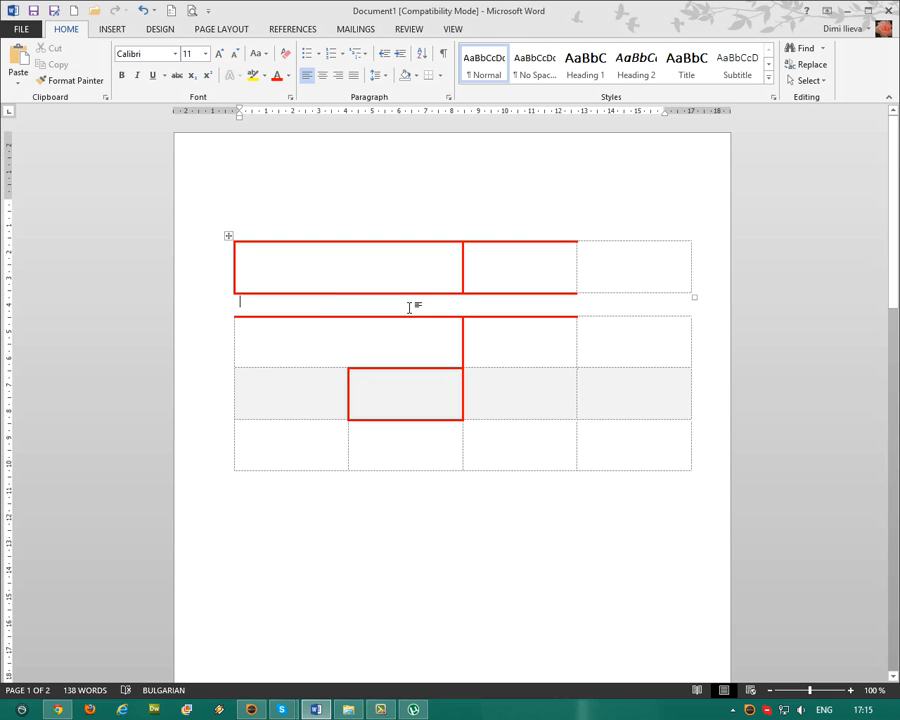
{"action": "key", "text": "Return"}
{"action": "key", "text": "Return"}
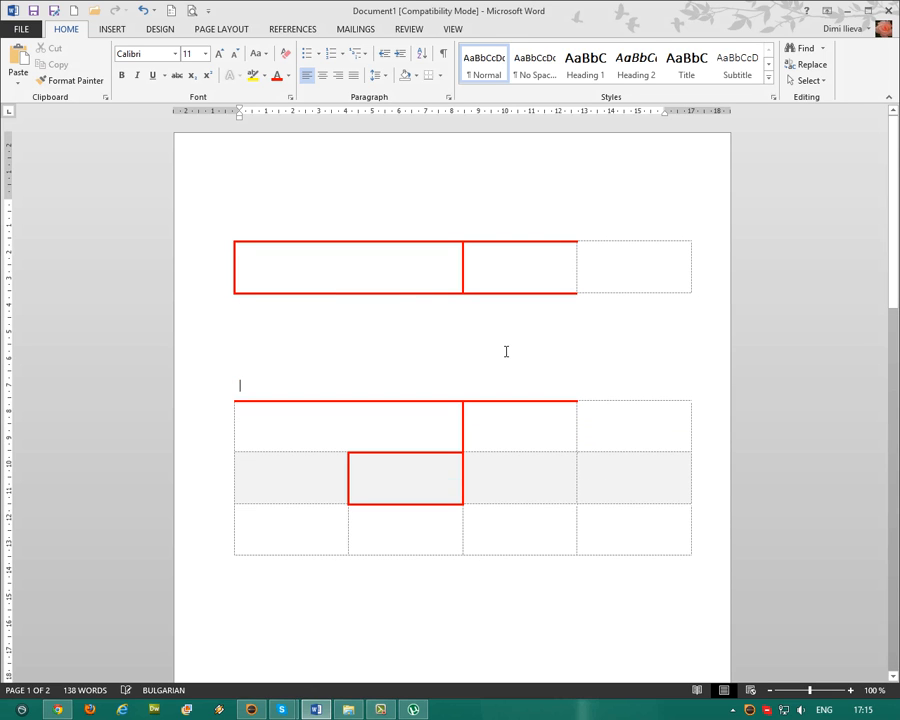
Split the merged first cell of the lower table into 2 columns and 1 row.
{"action": "left_click", "coordinate": [212, 471]}
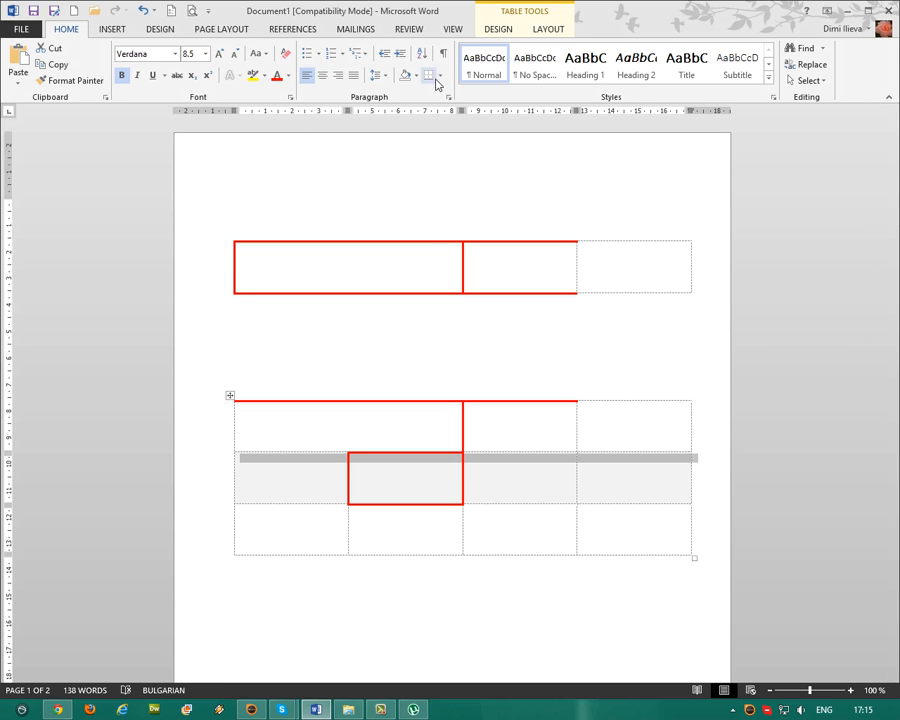
{"action": "left_click", "coordinate": [342, 419]}
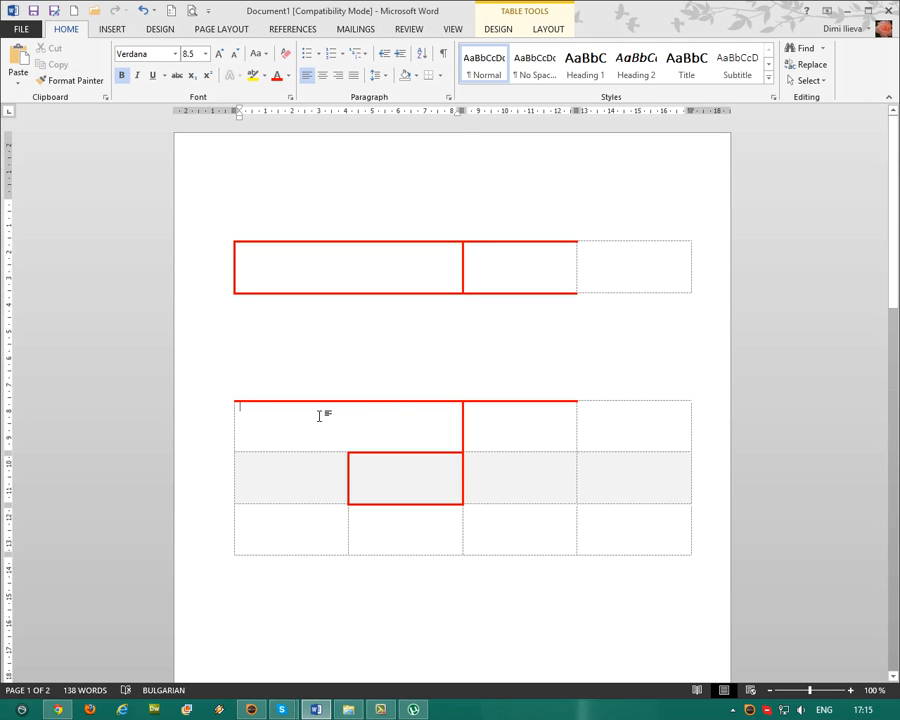
{"action": "left_click", "coordinate": [547, 30]}
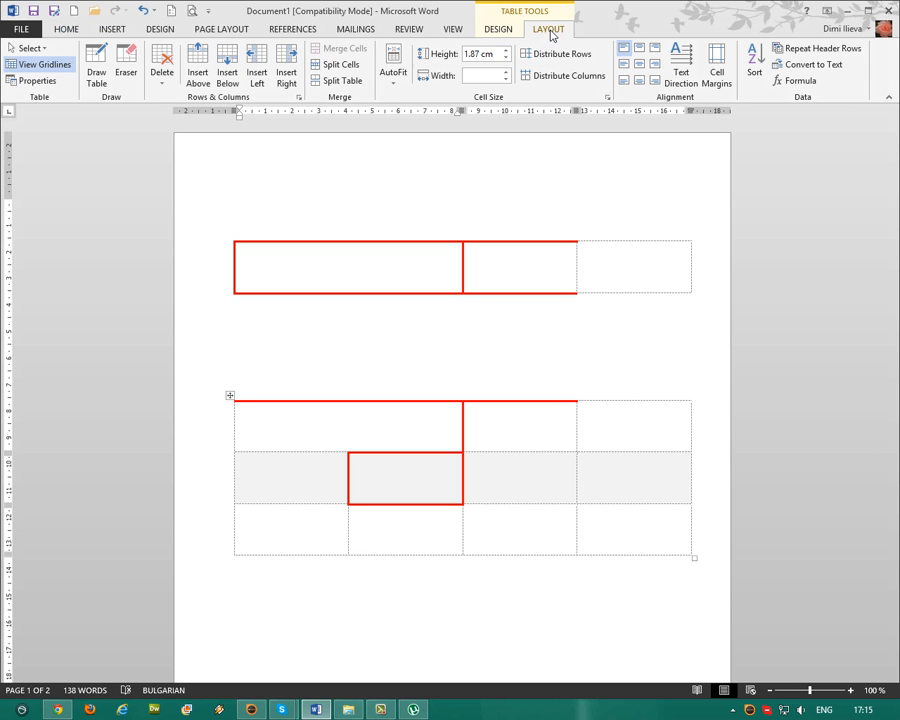
{"action": "left_click", "coordinate": [341, 64]}
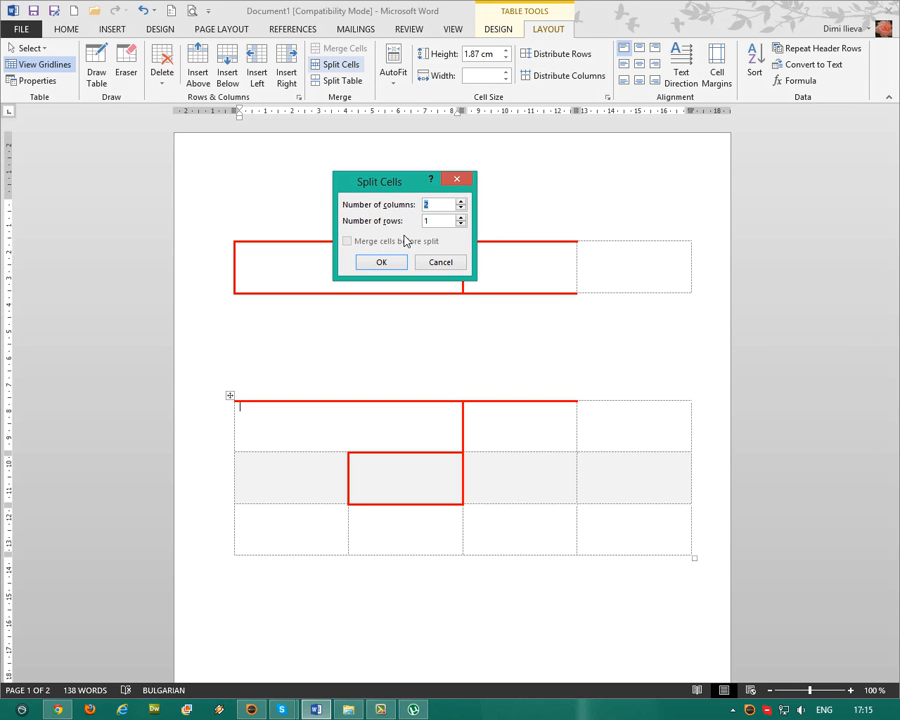
{"action": "left_click", "coordinate": [392, 263]}
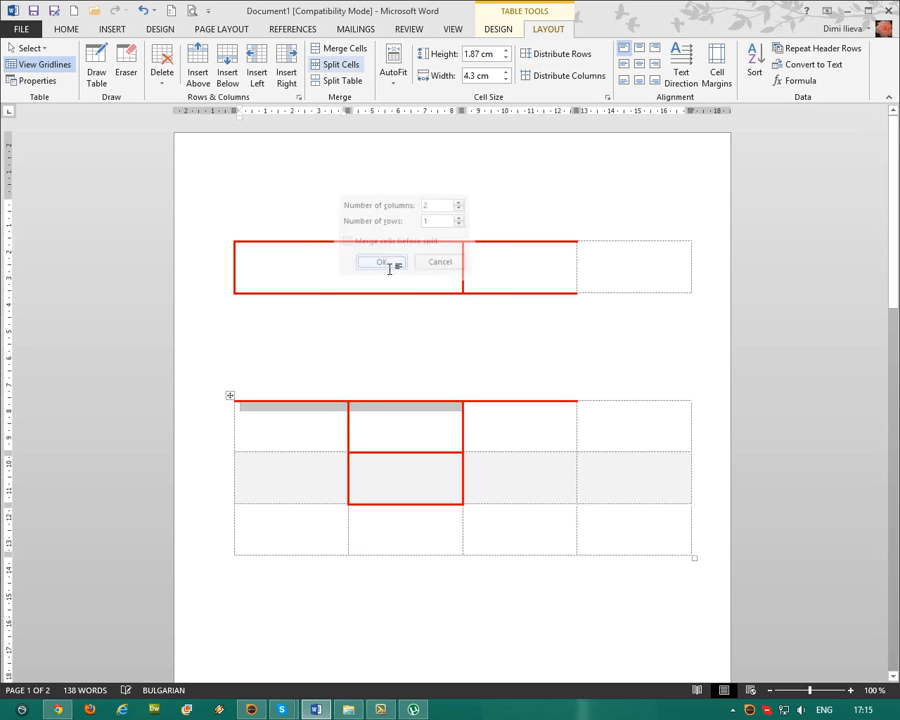
{"action": "left_click", "coordinate": [307, 443]}
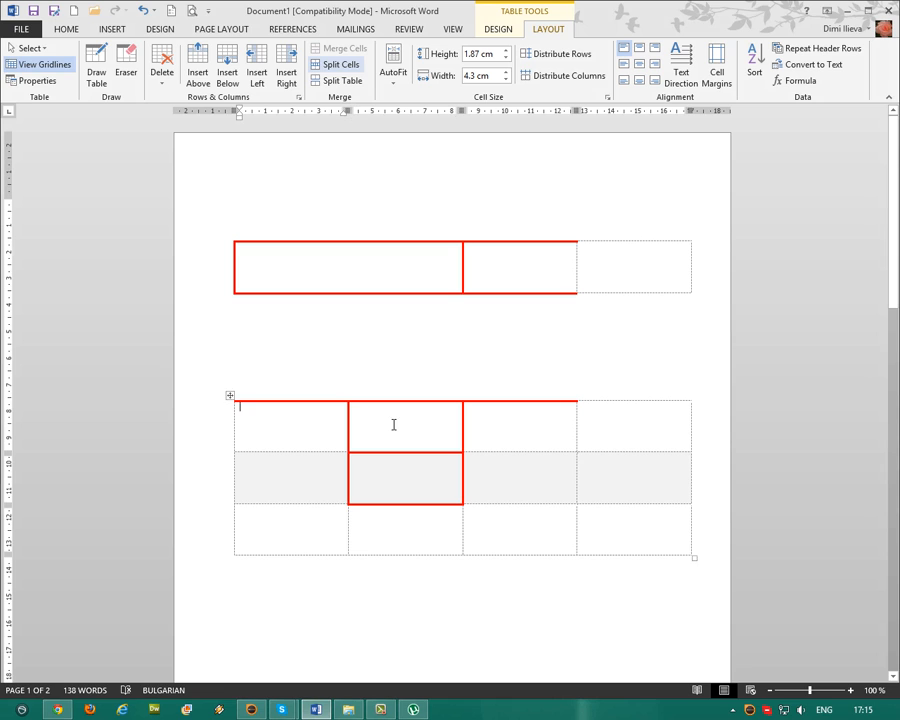
{"action": "left_click", "coordinate": [398, 427]}
Delete the extra blank lines between the two tables, leaving a single blank line.
{"action": "left_click", "coordinate": [305, 323]}
{"action": "left_click_drag", "start_coordinate": [269, 313], "coordinate": [277, 375]}
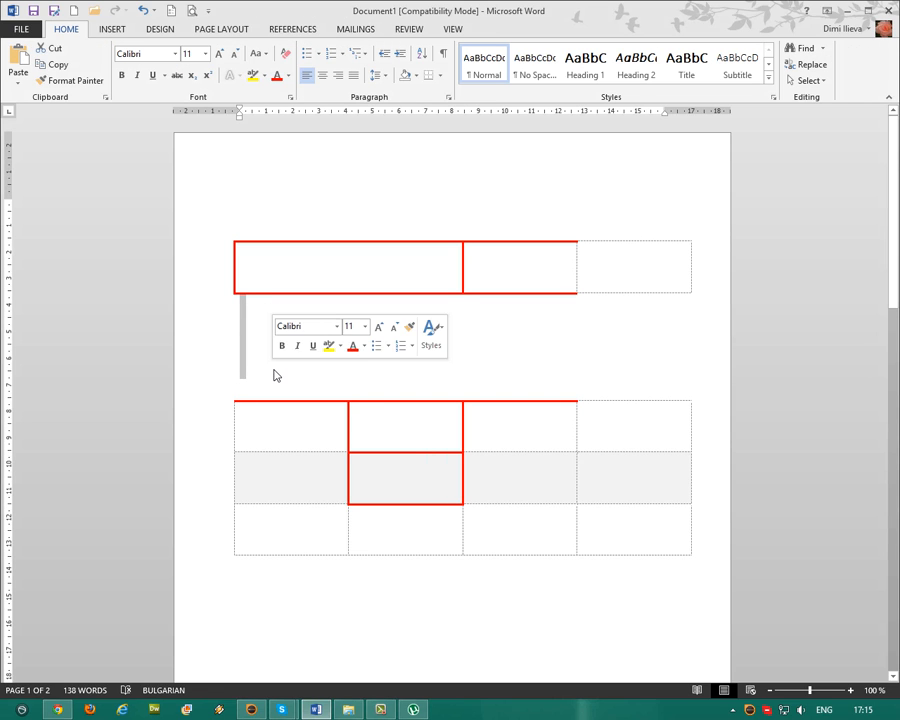
{"action": "key", "text": "Delete"}
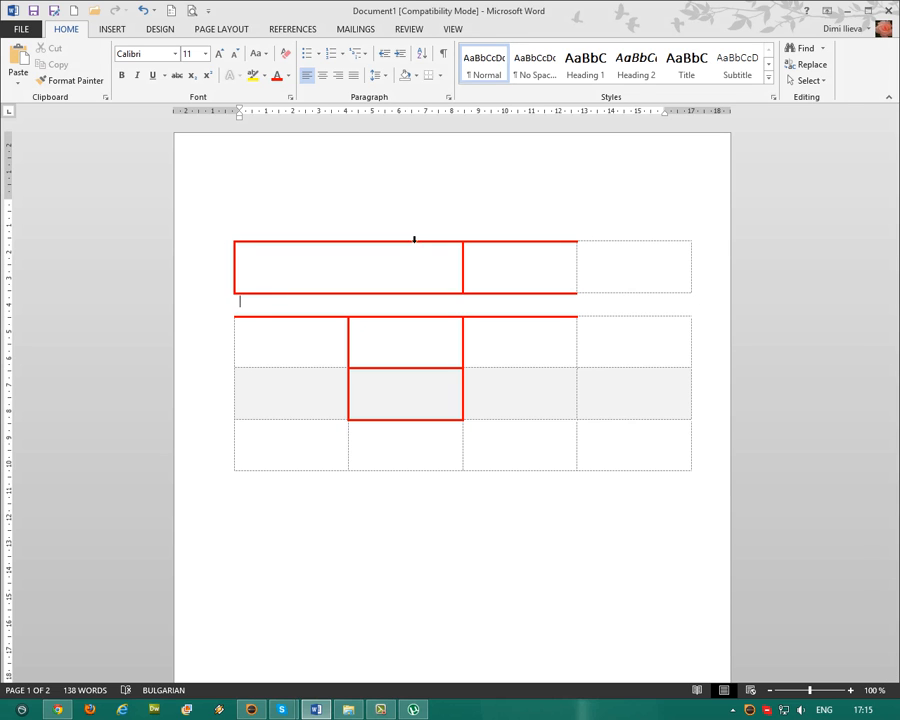
Set the row height of the upper table to 1.5 cm.
{"action": "left_click", "coordinate": [227, 235]}
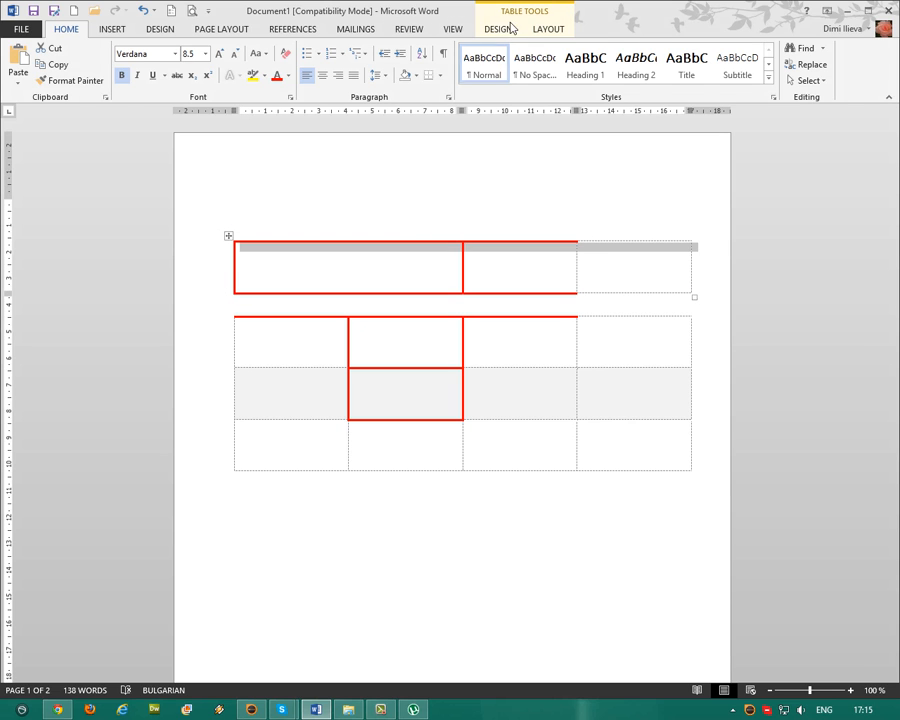
{"action": "left_click", "coordinate": [546, 31]}
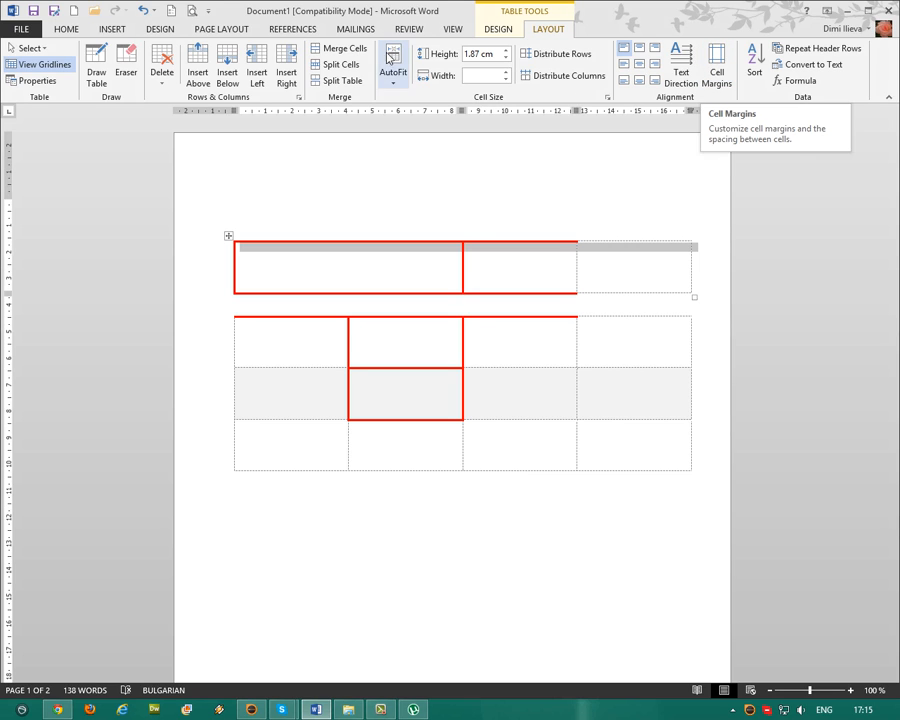
{"action": "left_click", "coordinate": [480, 54]}
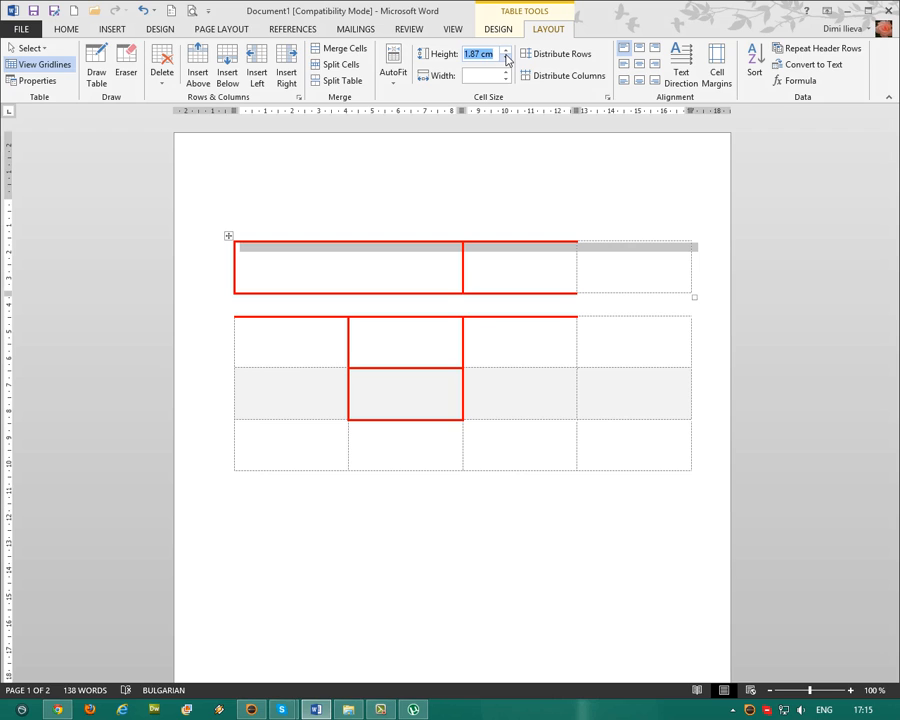
{"action": "type", "text": "1.5"}
{"action": "key", "text": "Return"}
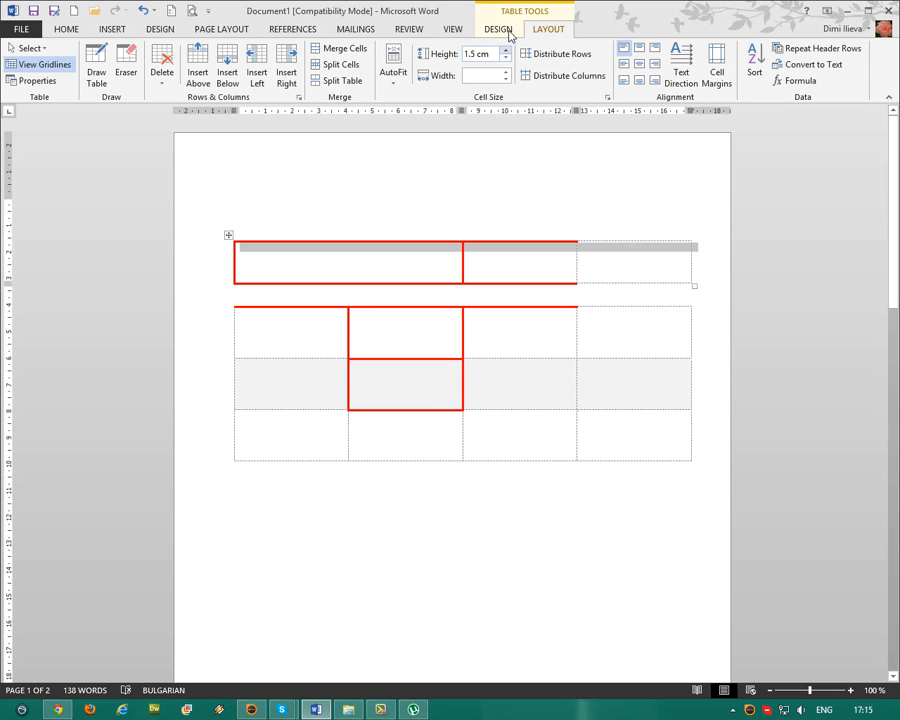
{"action": "left_click", "coordinate": [624, 240]}
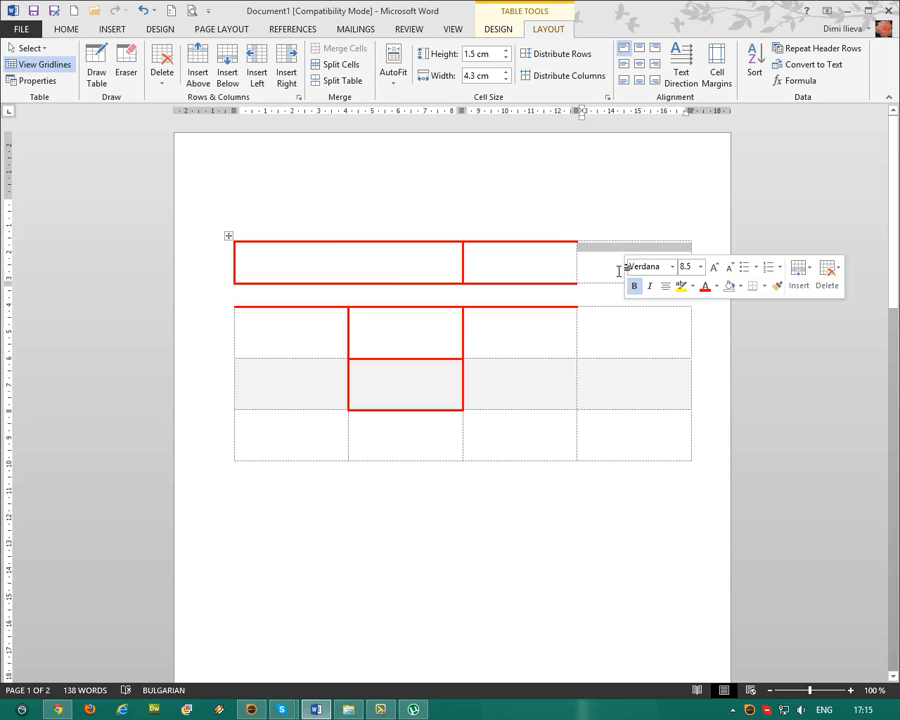
Remove the remaining blank line to rejoin the two tables, and set the height of all rows to 1.5 cm.
{"action": "left_click", "coordinate": [266, 293]}
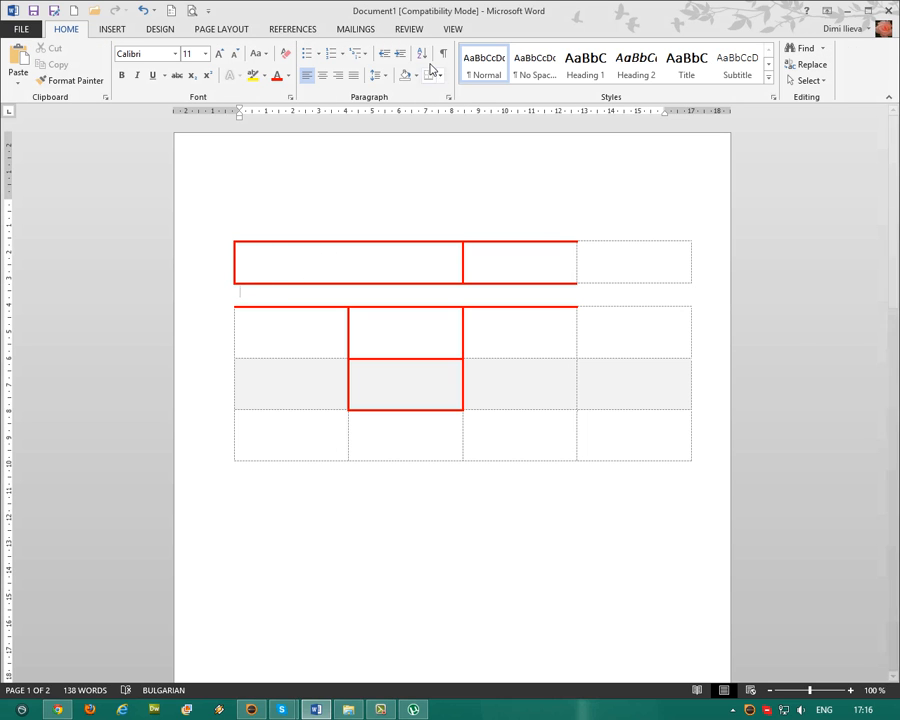
{"action": "key", "text": "Delete"}
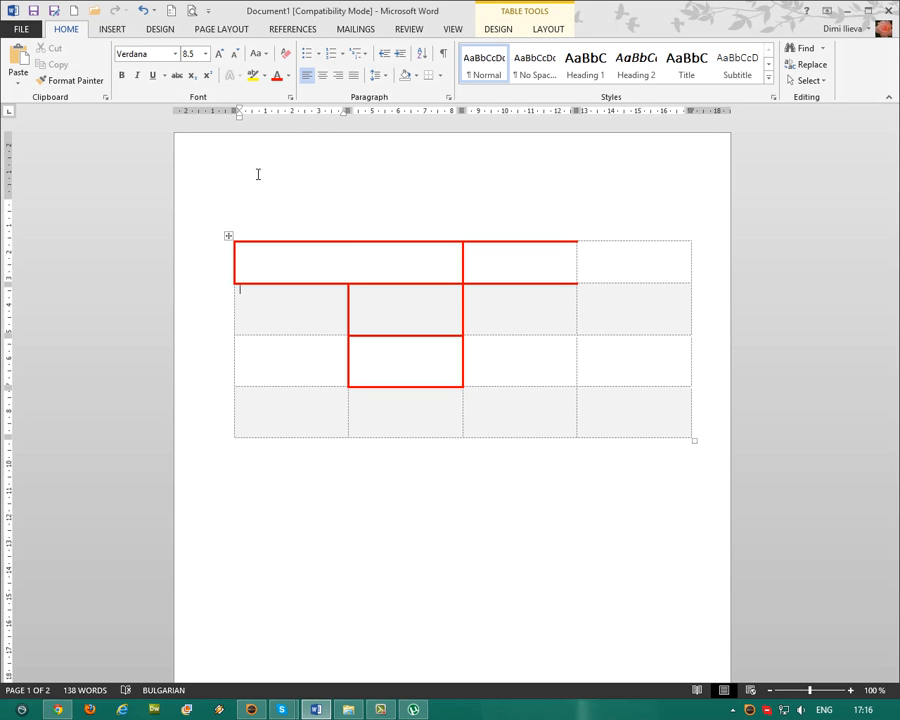
{"action": "left_click", "coordinate": [229, 240]}
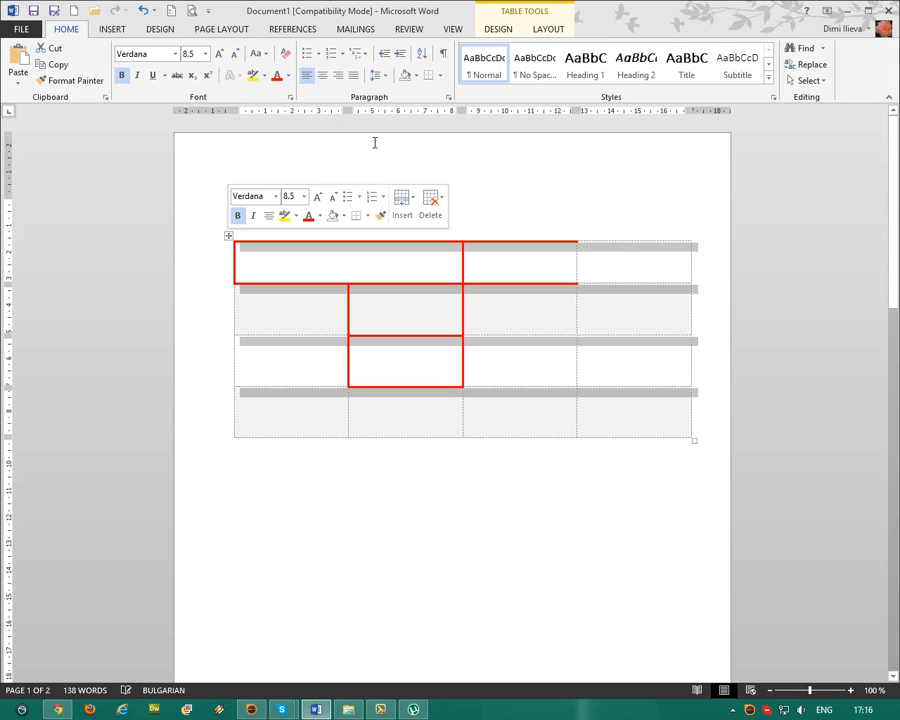
{"action": "left_click", "coordinate": [540, 29]}
{"action": "left_click", "coordinate": [484, 52]}
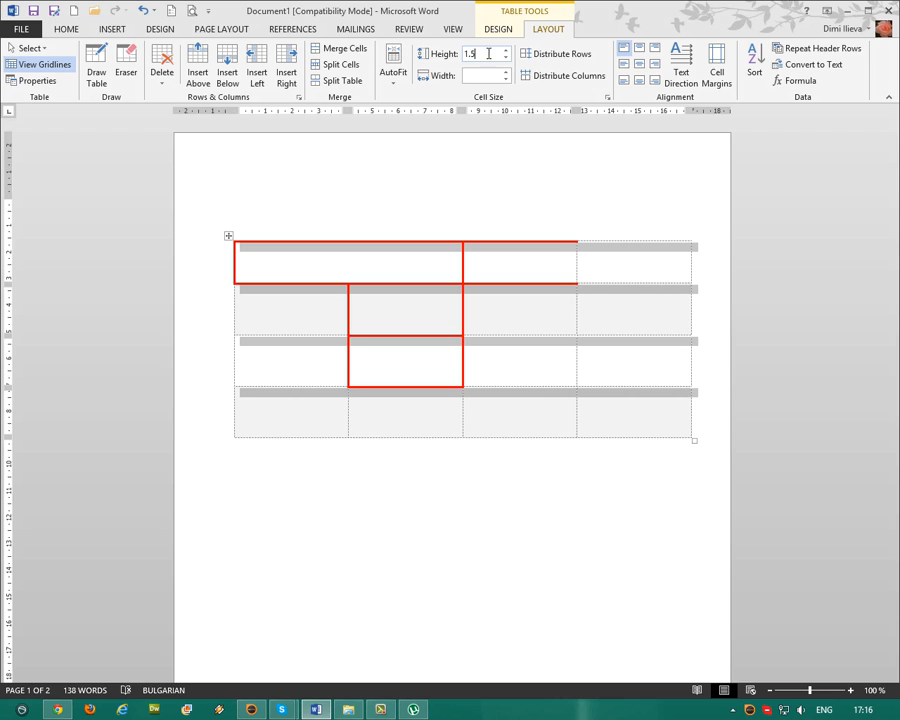
{"action": "key", "text": "Return"}
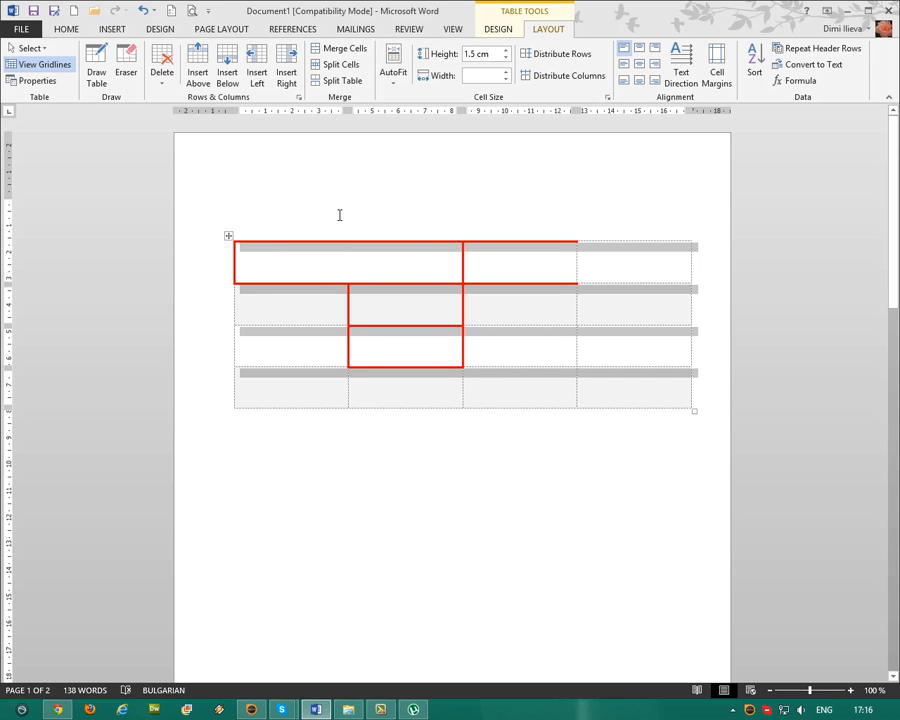
{"action": "left_click", "coordinate": [619, 276]}
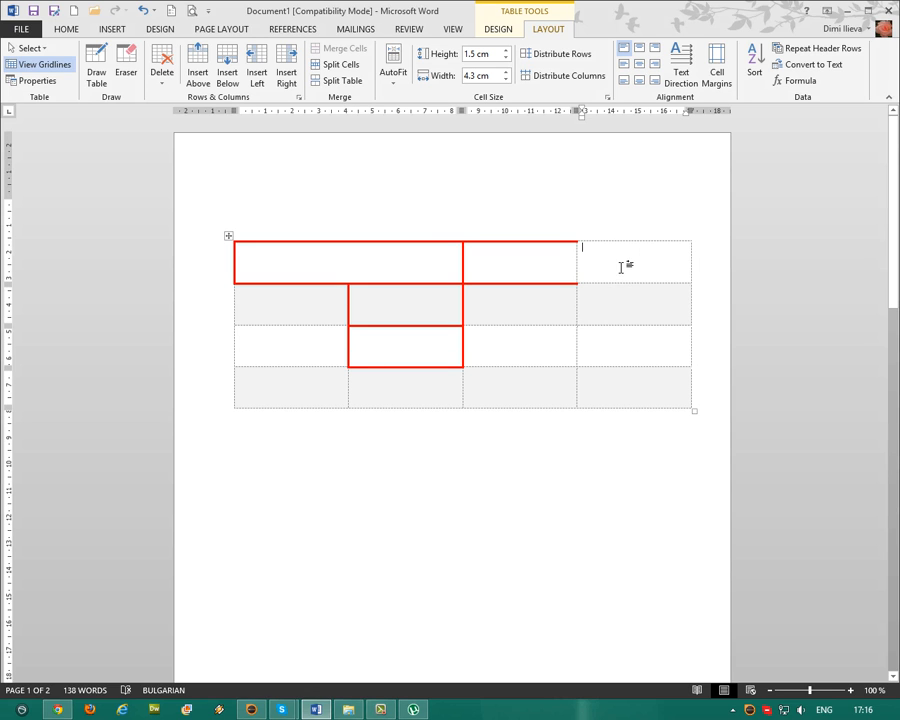
Enter "Текст" in the cell after the merged cell in the first row and centre it horizontally and vertically.
{"action": "left_click", "coordinate": [228, 235]}
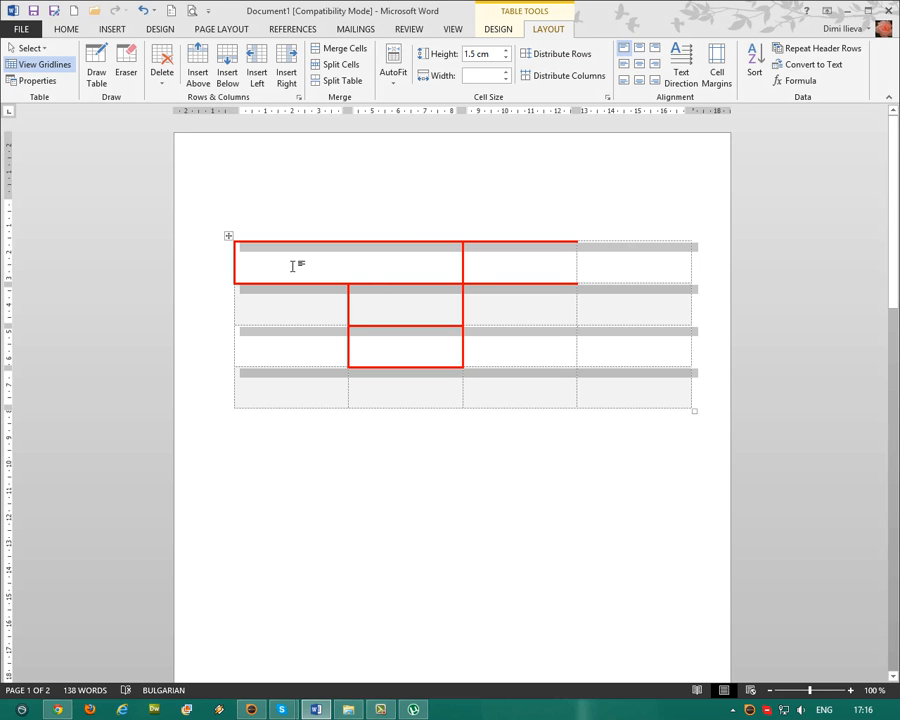
{"action": "left_click", "coordinate": [533, 256]}
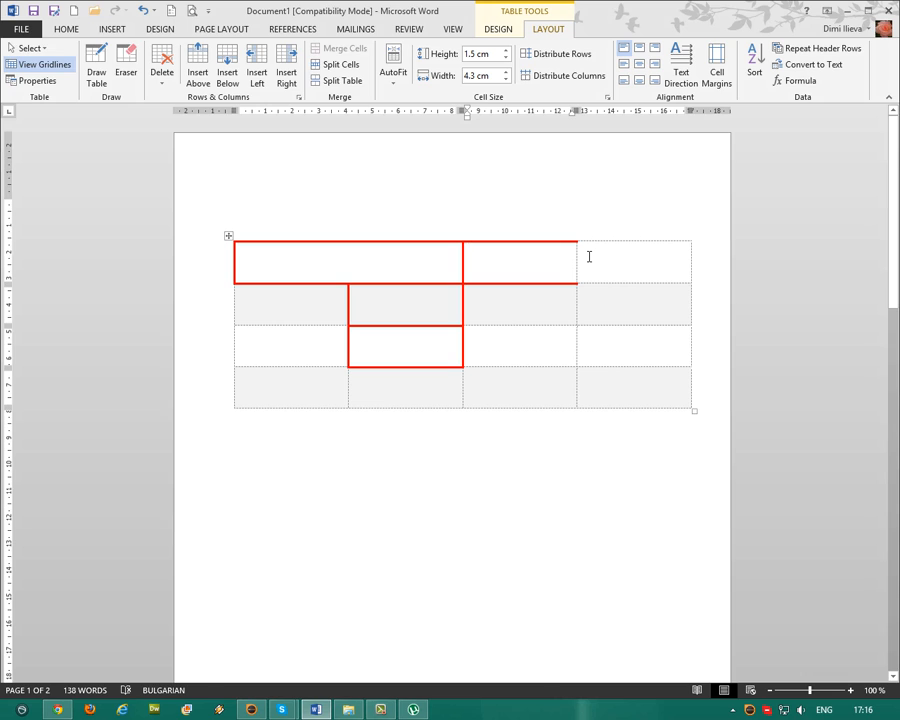
{"action": "key", "text": "alt+shift"}
{"action": "type", "text": "Te"}
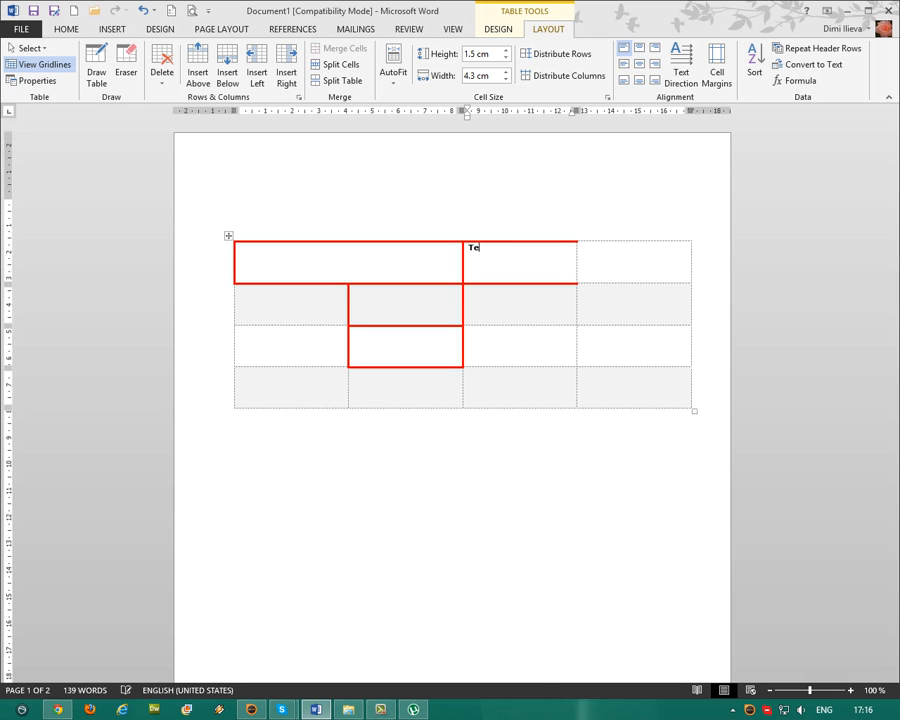
{"action": "key", "text": "alt+shift"}
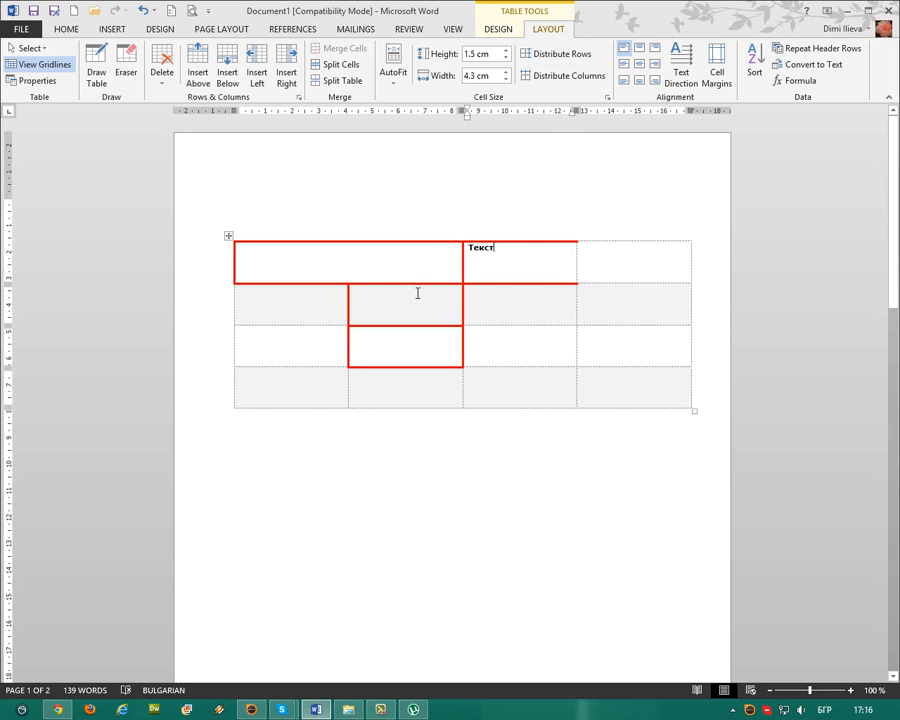
{"action": "left_click", "coordinate": [640, 68]}
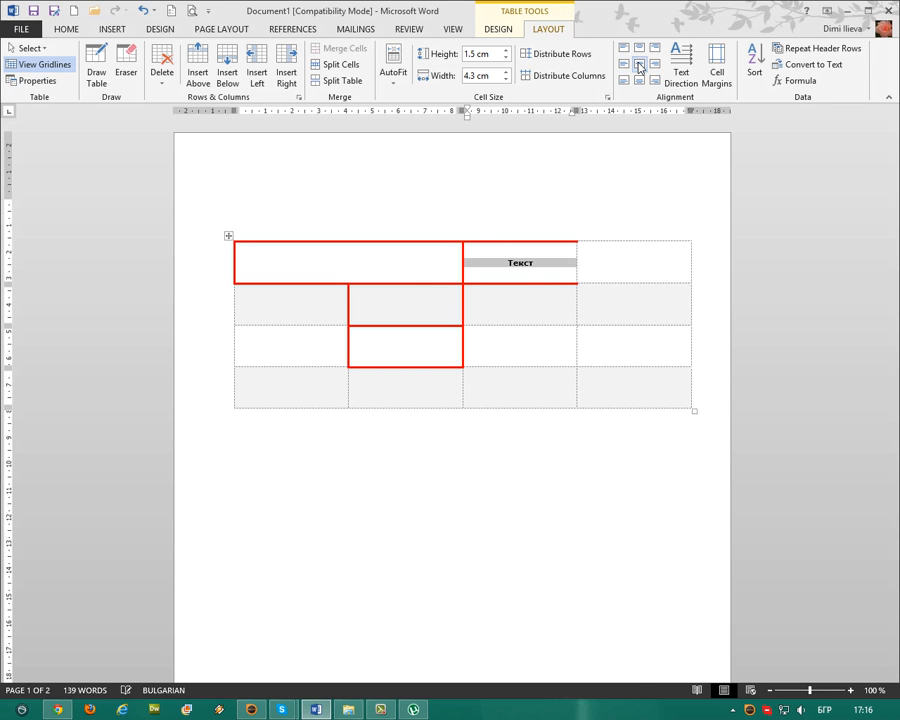
{"action": "left_click", "coordinate": [614, 278]}
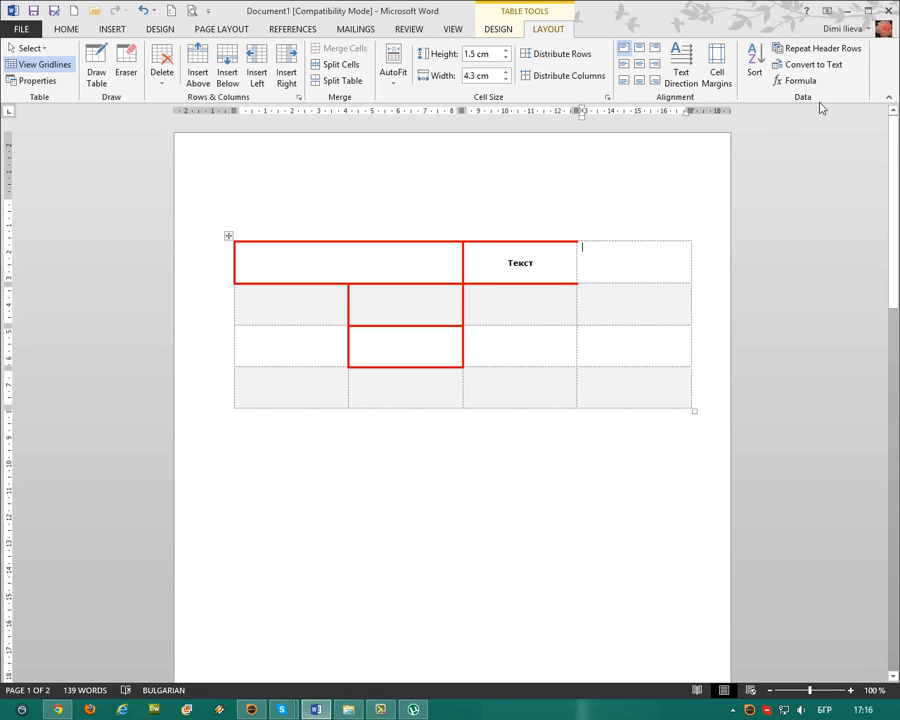
Split the merged first cell of the top row into two columns.
{"action": "left_click", "coordinate": [367, 259]}
{"action": "left_click", "coordinate": [338, 66]}
{"action": "left_click", "coordinate": [398, 262]}
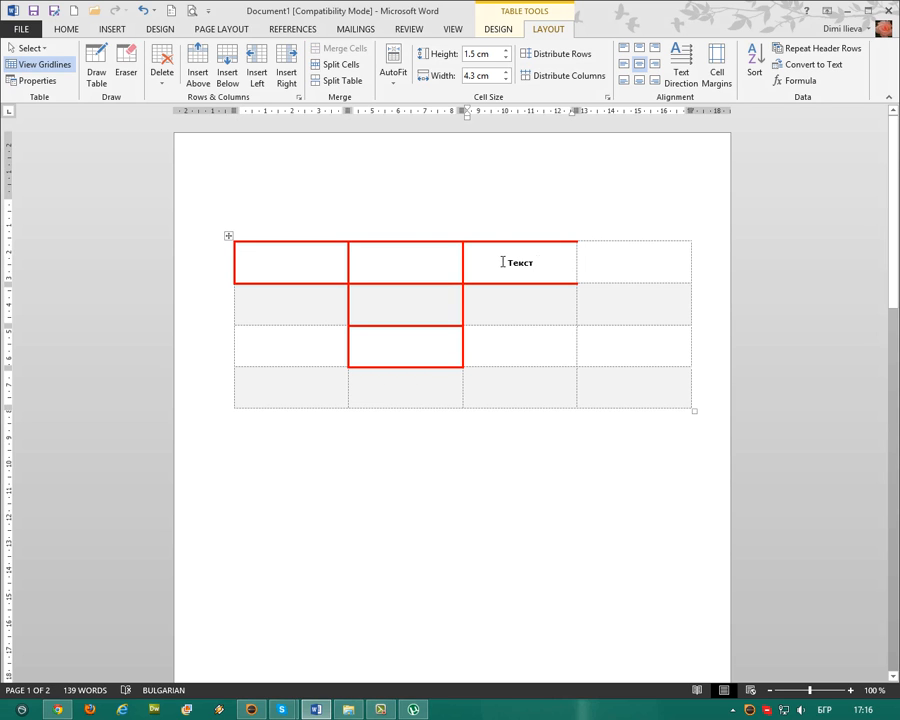
Delete the word "Текст" from the third cell of the top row.
{"action": "left_click_drag", "start_coordinate": [503, 262], "coordinate": [584, 267]}
{"action": "left_click", "coordinate": [551, 259]}
{"action": "double_click", "coordinate": [513, 264]}
{"action": "key", "text": "Delete"}
Enter three people's first names down the first column, from the second to the fourth row.
{"action": "left_click", "coordinate": [278, 277]}
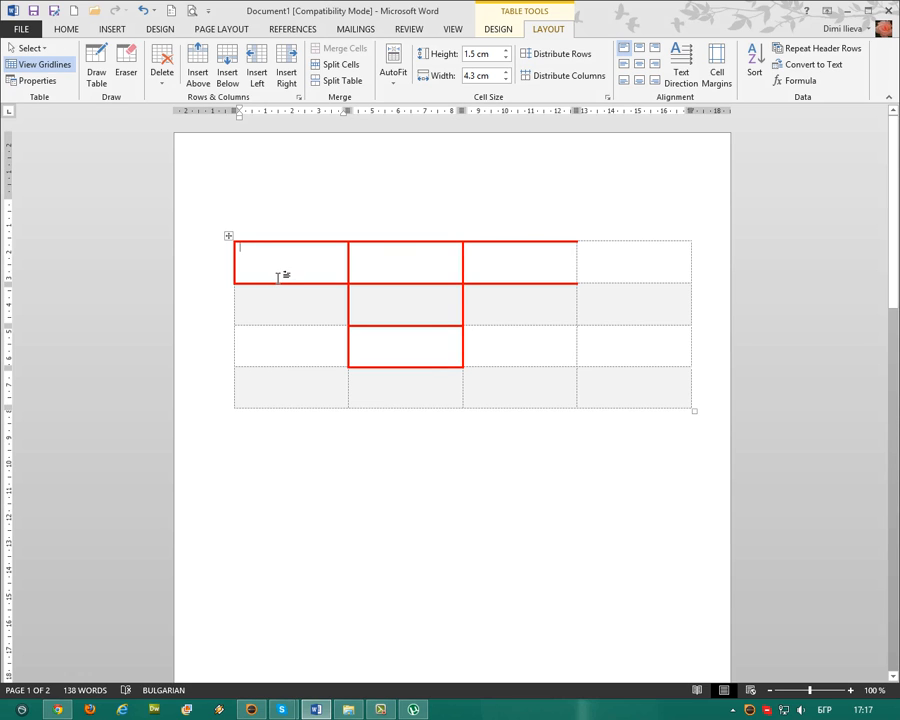
{"action": "key", "text": "Down"}
{"action": "type", "text": "и"}
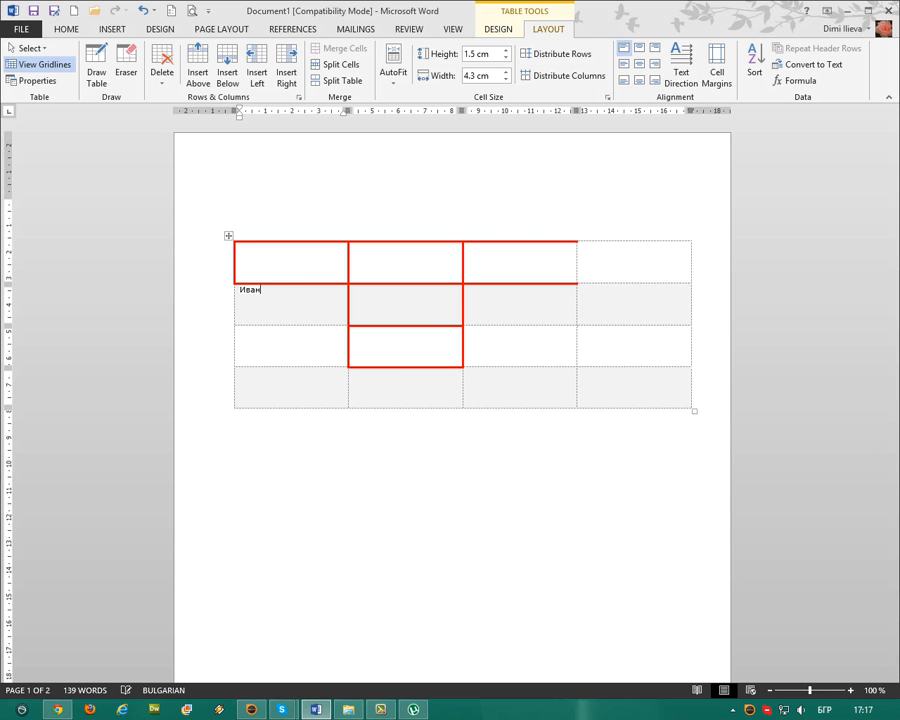
{"action": "key", "text": "Down"}
{"action": "type", "text": "С"}
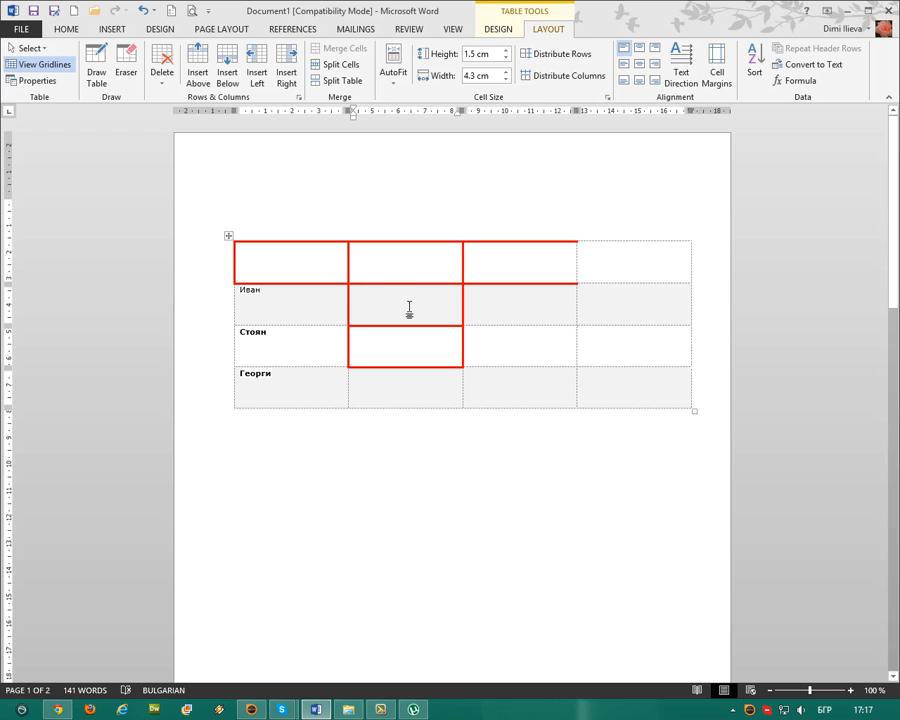
Enter the headings "Математика", "Физика" and "Химия" in the second to fourth cells of the top row.
{"action": "left_click", "coordinate": [404, 277]}
{"action": "type", "text": "Математика"}
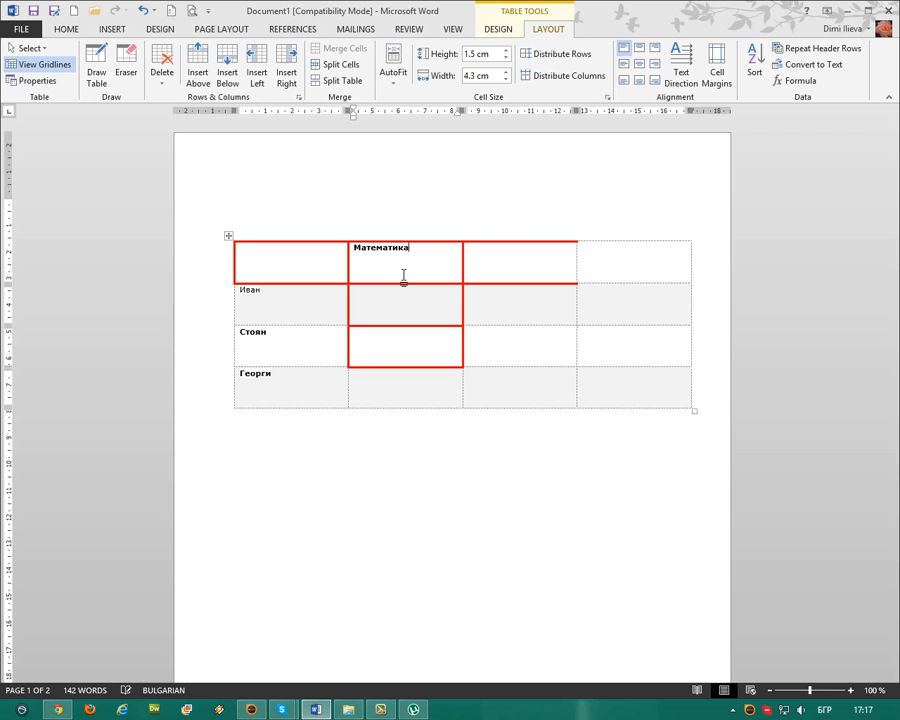
{"action": "key", "text": "Tab"}
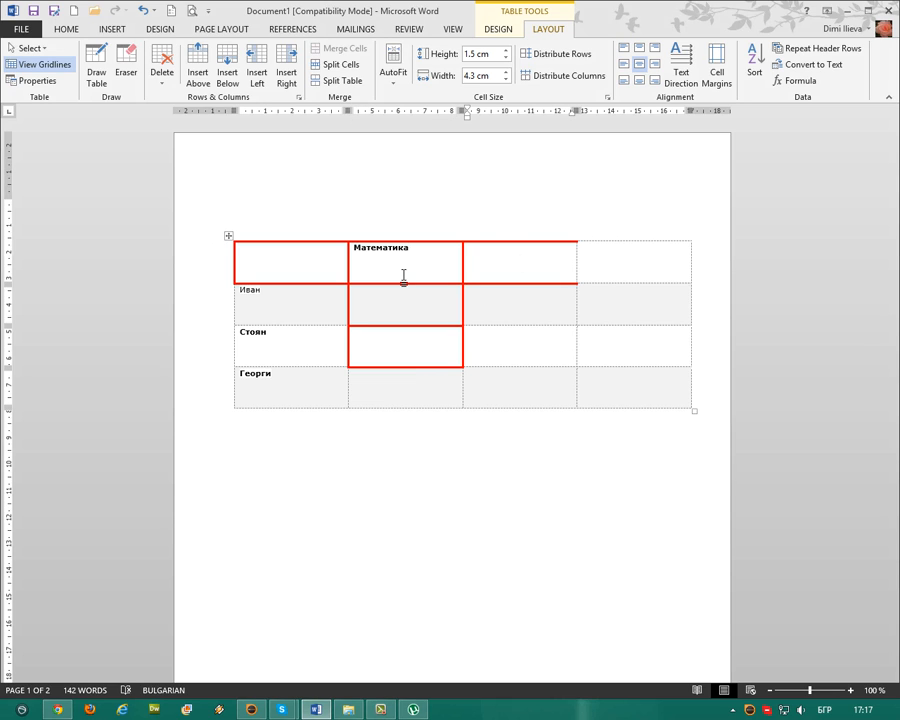
{"action": "type", "text": "Физика"}
{"action": "key", "text": "Tab"}
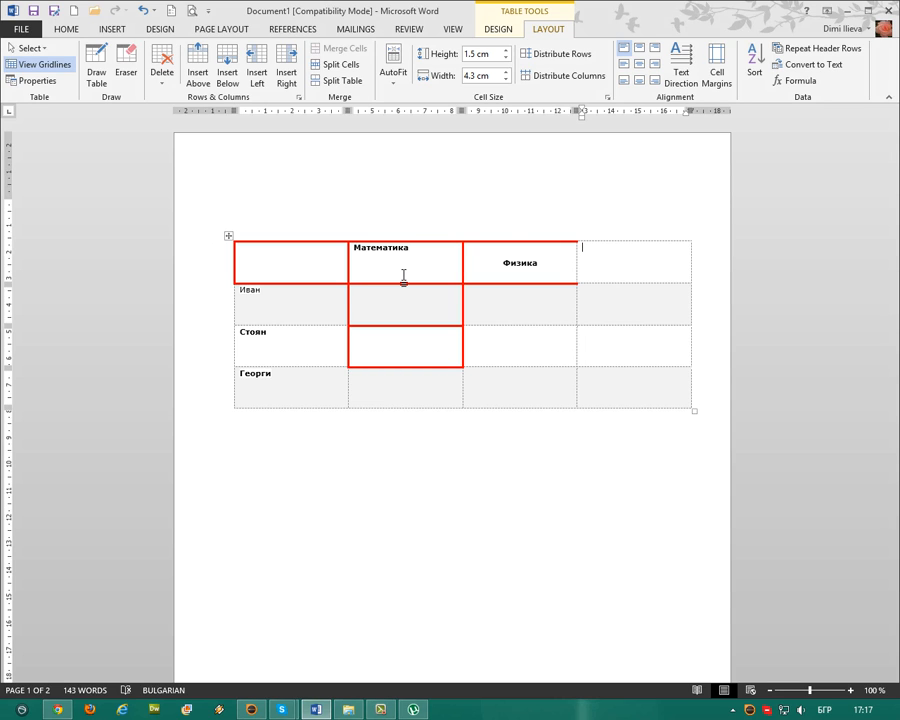
{"action": "key", "text": "Tab"}
{"action": "key", "text": "shift+Tab"}
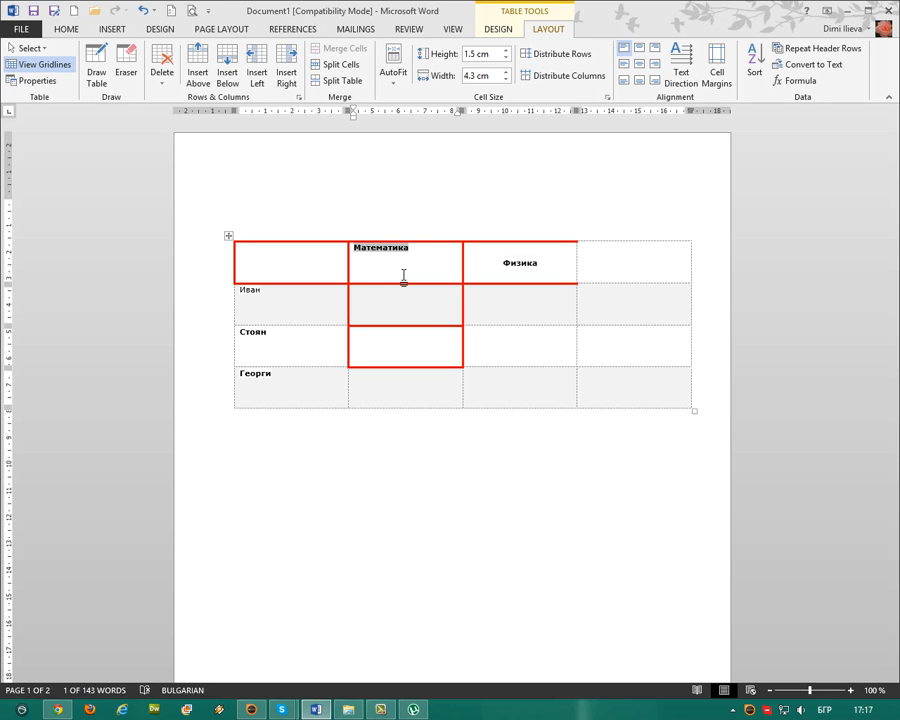
{"action": "key", "text": "shift+Tab"}
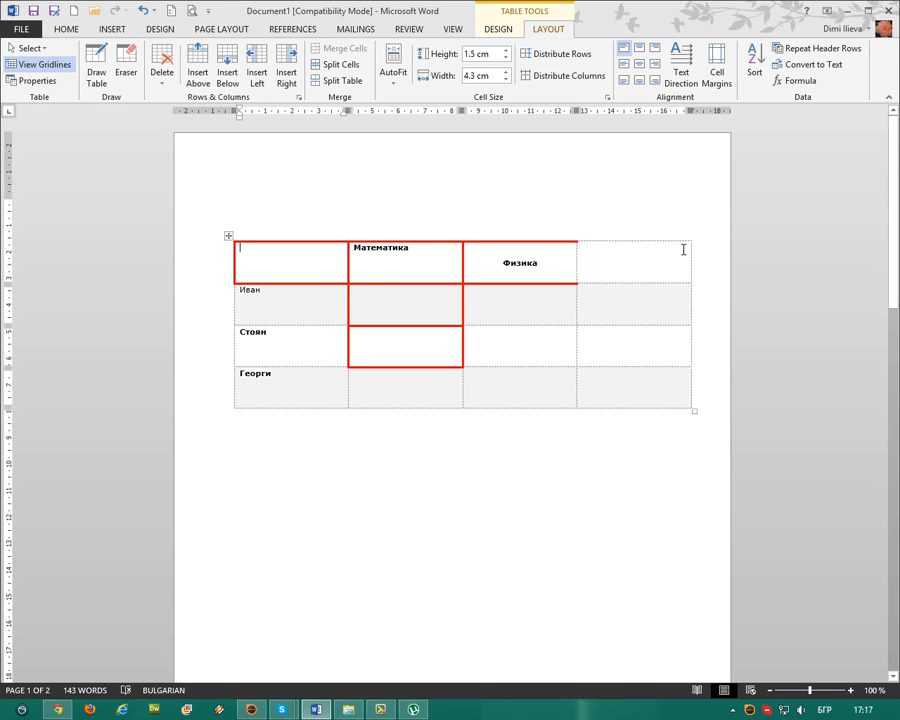
{"action": "left_click", "coordinate": [683, 258]}
{"action": "type", "text": "Химия"}
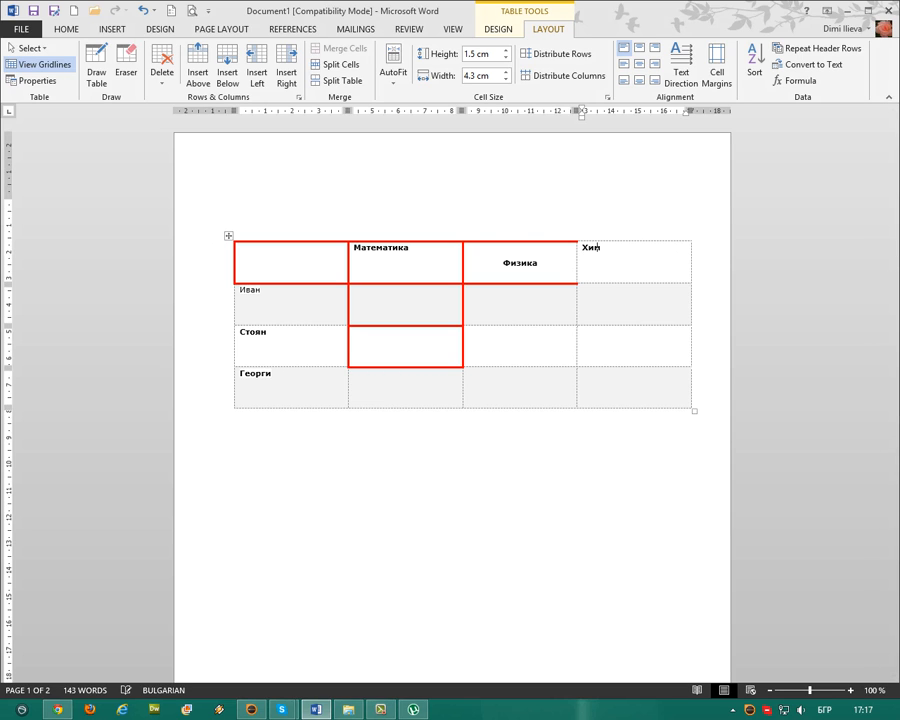
Fill the second row with the grades 3, 5 and 4 under the three subjects.
{"action": "left_click", "coordinate": [421, 313]}
{"action": "type", "text": "3"}
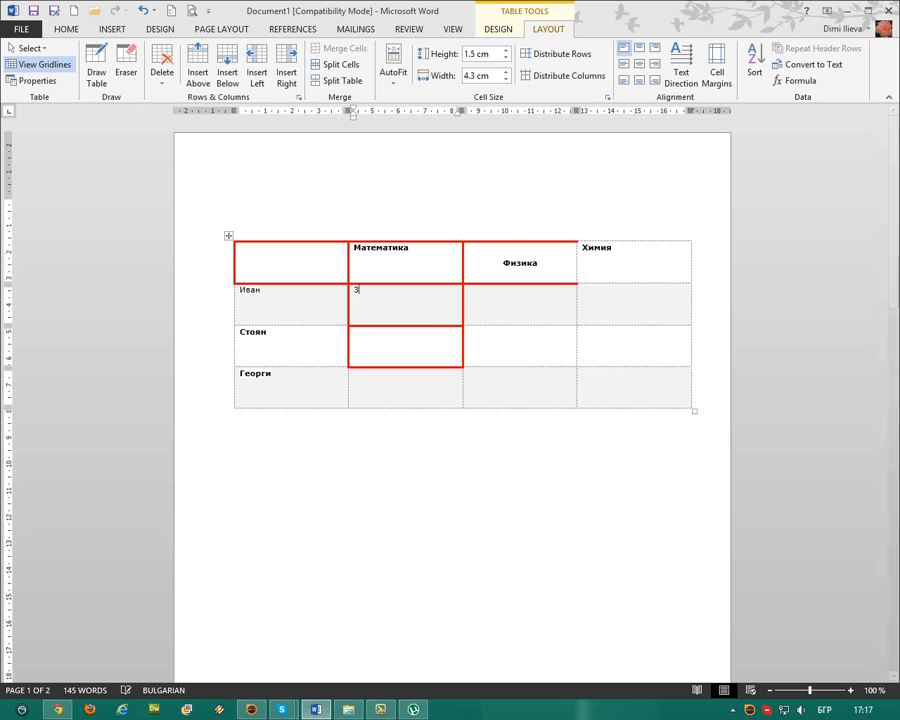
{"action": "key", "text": "Tab"}
{"action": "key", "text": "Tab"}
{"action": "type", "text": "4"}
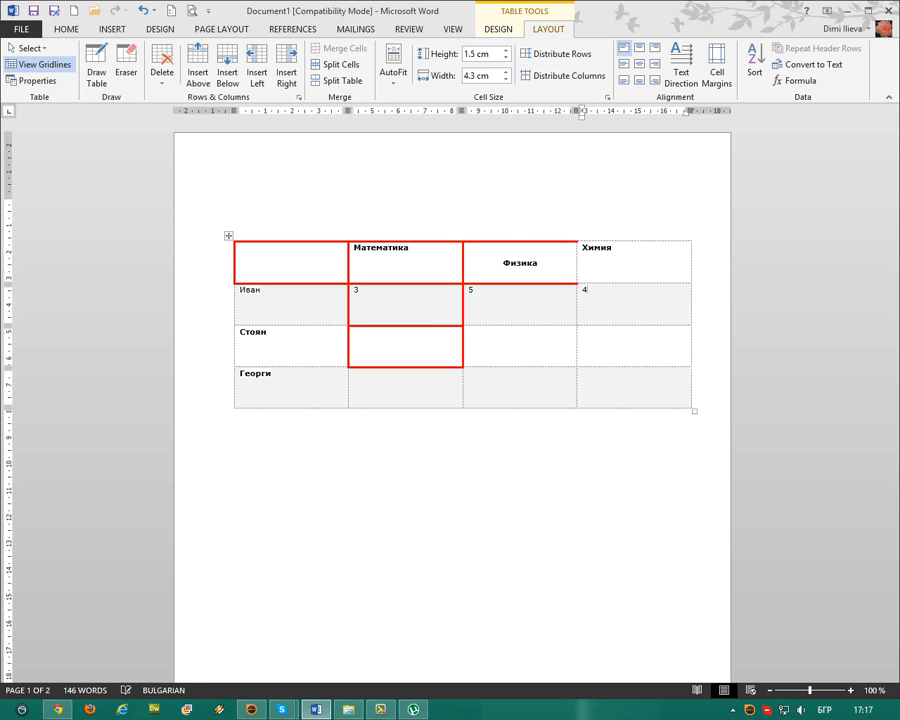
Fill the third row with the grades 3, 5 and 5 under the three subjects.
{"action": "key", "text": "Tab"}
{"action": "key", "text": "Tab"}
{"action": "type", "text": "3"}
{"action": "key", "text": "Tab"}
{"action": "type", "text": "5"}
{"action": "key", "text": "Tab"}
{"action": "type", "text": "5"}
Fill the fourth row with the grades 6, 6 and 2 under the three subjects.
{"action": "key", "text": "Tab"}
{"action": "key", "text": "Tab"}
{"action": "type", "text": "6"}
{"action": "key", "text": "Tab"}
{"action": "type", "text": "6"}
{"action": "key", "text": "Tab"}
{"action": "type", "text": "2"}
Append an empty row below the last row of the table.
{"action": "key", "text": "Tab"}
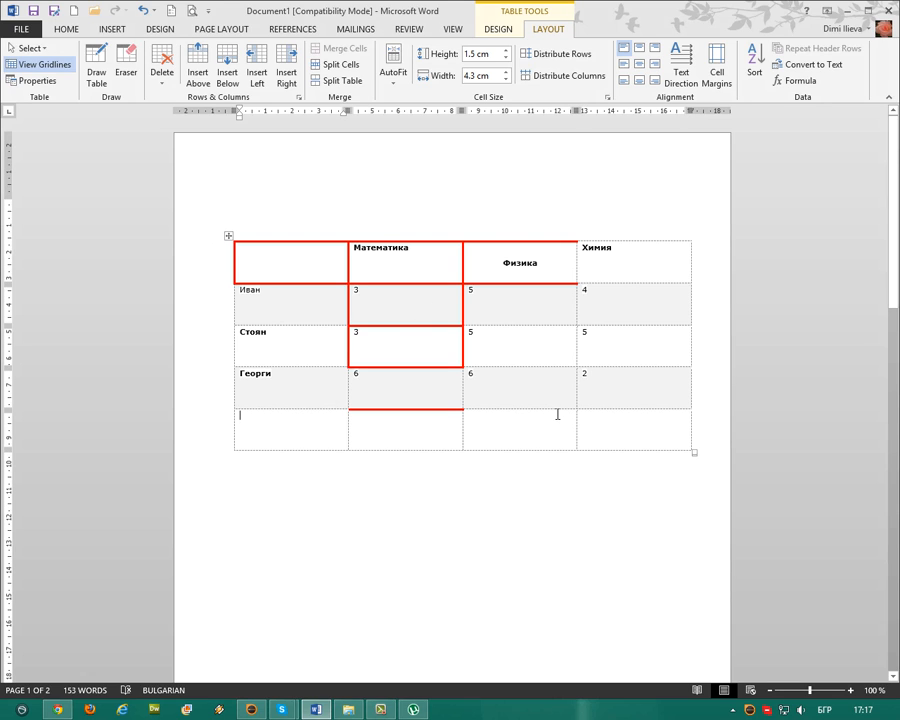
{"action": "left_click", "coordinate": [704, 403]}
{"action": "key", "text": "Tab"}
{"action": "left_click", "coordinate": [702, 402]}
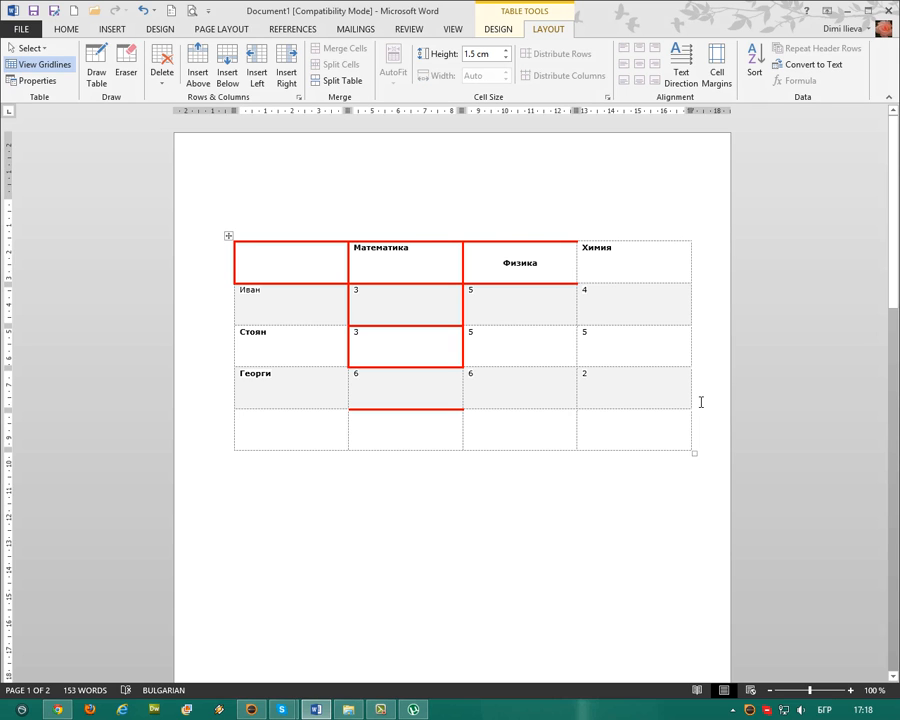
Delete the empty last row of the grades table.
{"action": "left_click", "coordinate": [199, 440]}
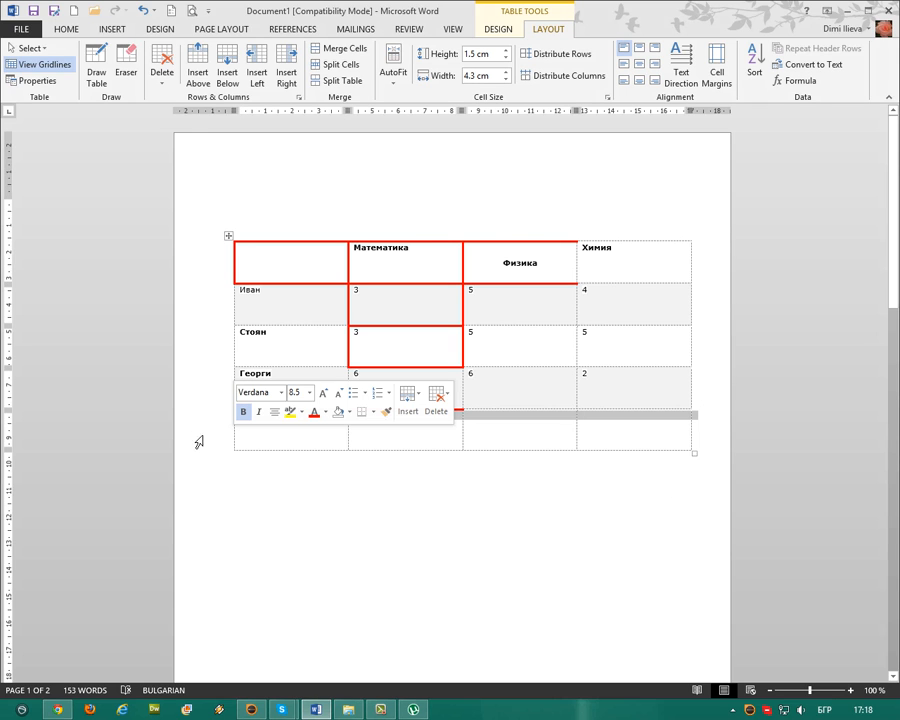
{"action": "right_click", "coordinate": [505, 420]}
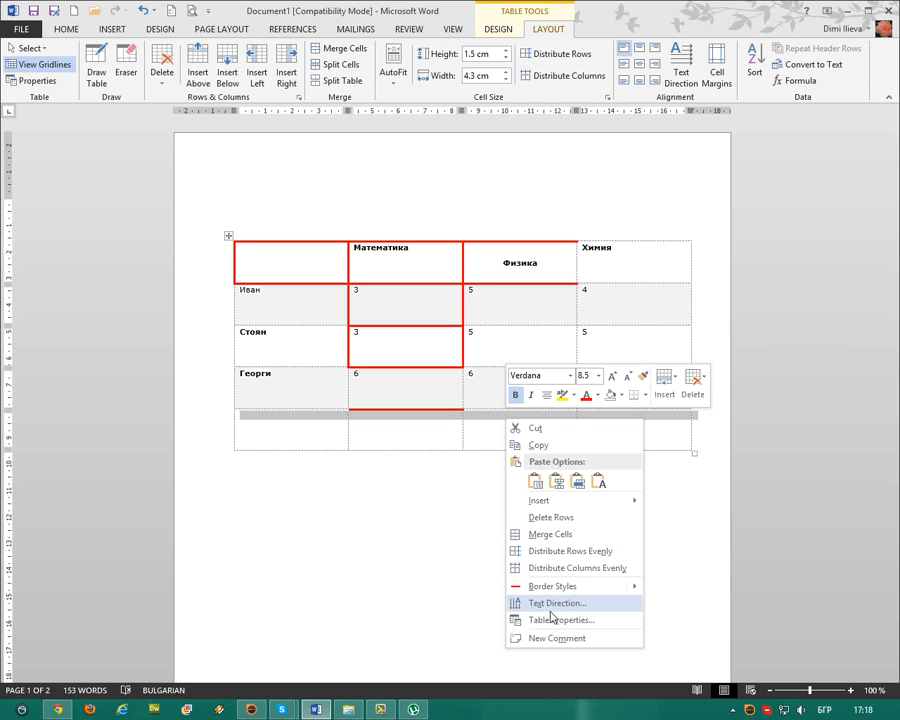
{"action": "left_click", "coordinate": [552, 517]}
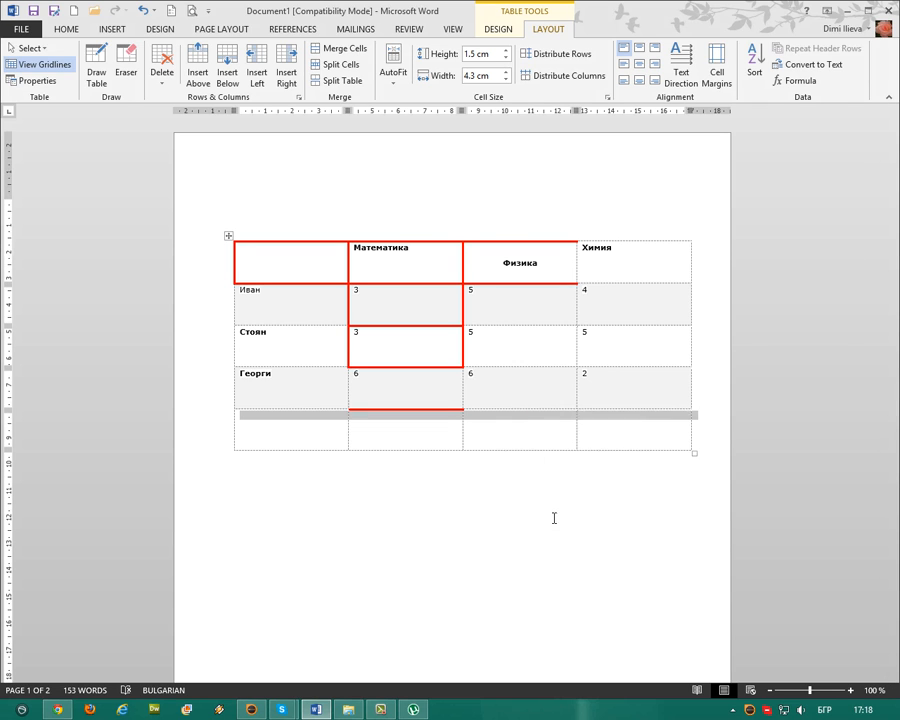
Sort the table by the first column as text in ascending order, keeping the header row in place.
{"action": "left_click", "coordinate": [292, 301]}
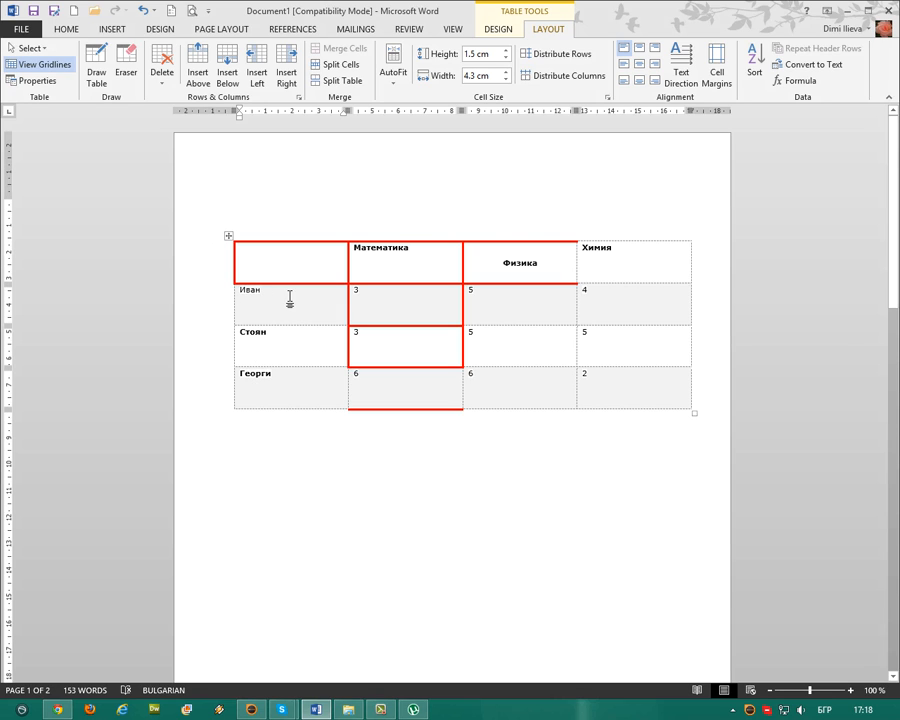
{"action": "left_click", "coordinate": [257, 237]}
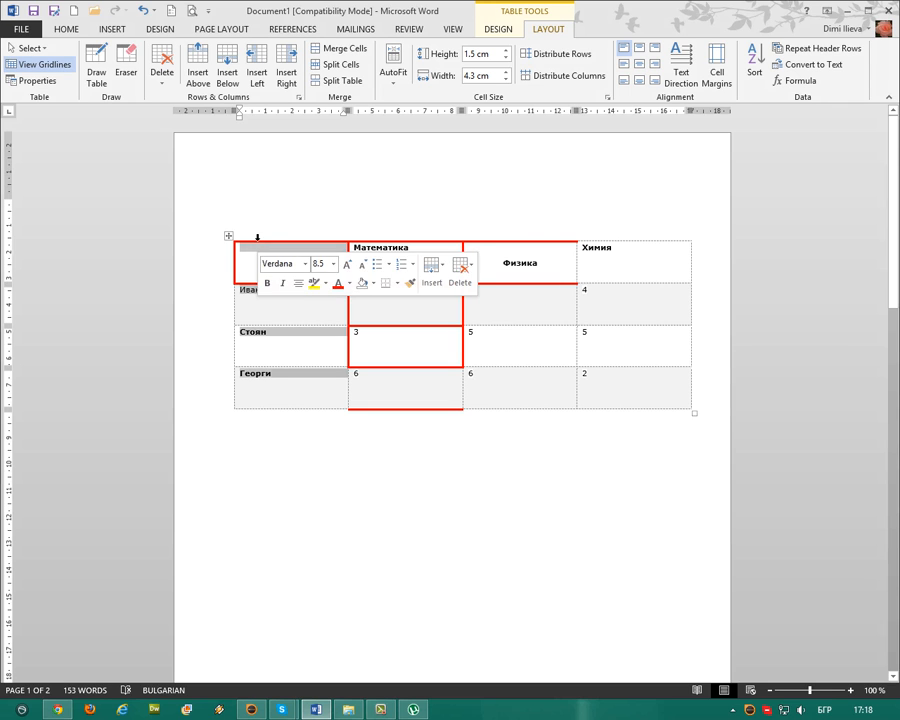
{"action": "left_click", "coordinate": [757, 60]}
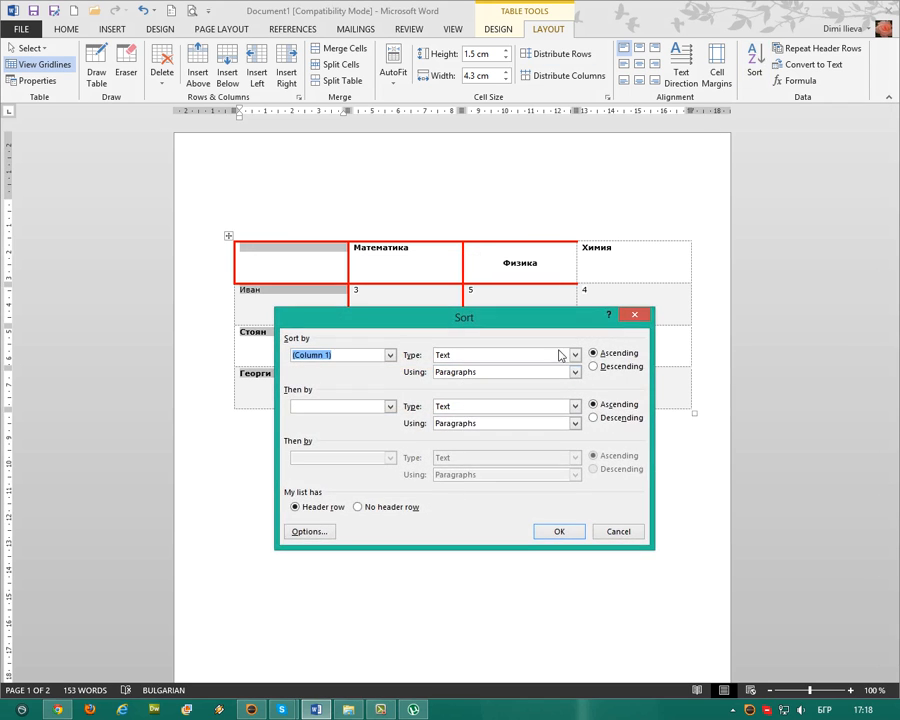
{"action": "left_click_drag", "start_coordinate": [441, 323], "coordinate": [439, 187]}
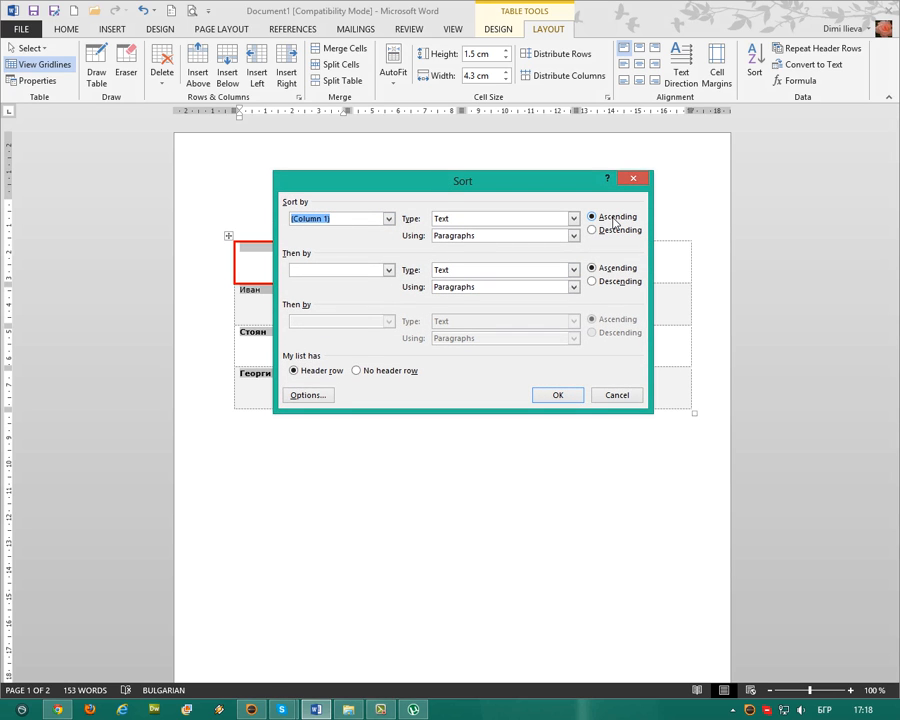
{"action": "left_click", "coordinate": [566, 396]}
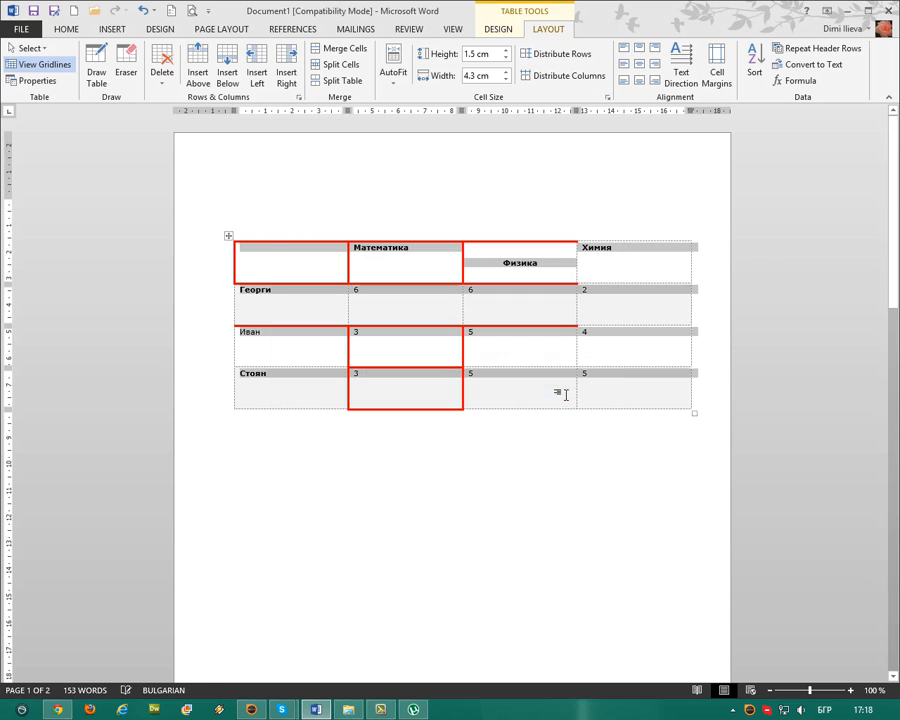
{"action": "left_click", "coordinate": [497, 481]}
{"action": "left_click", "coordinate": [248, 296]}
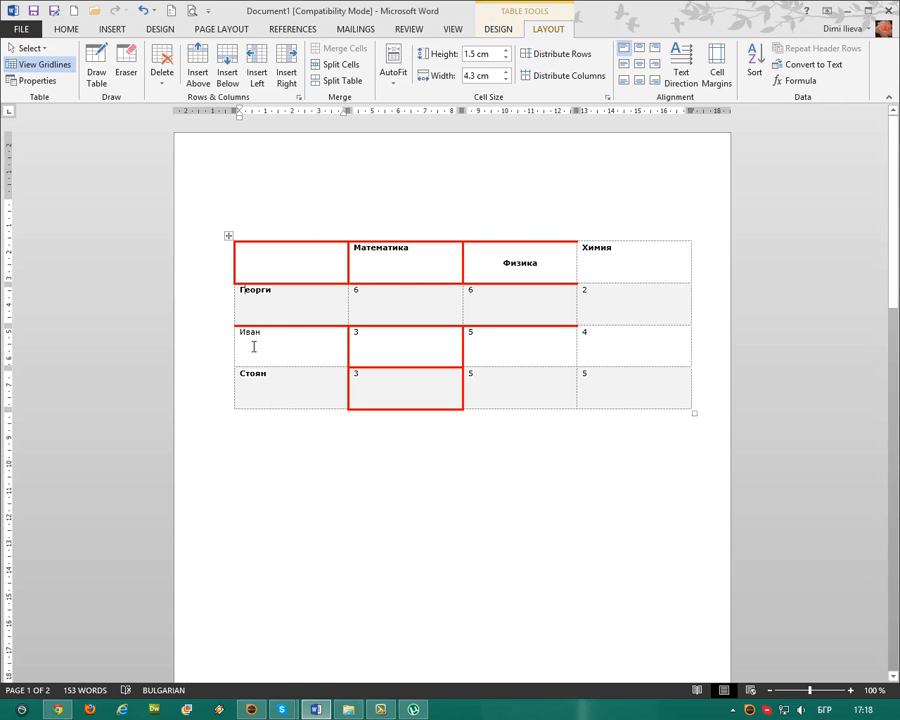
{"action": "left_click", "coordinate": [253, 346]}
{"action": "left_click", "coordinate": [257, 387]}
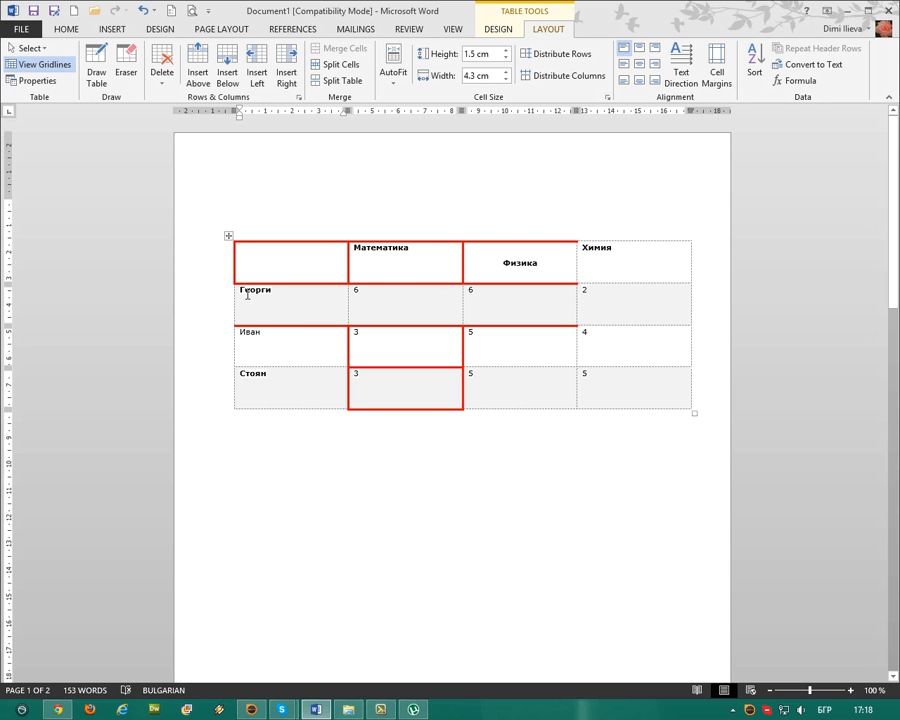
{"action": "left_click", "coordinate": [218, 300]}
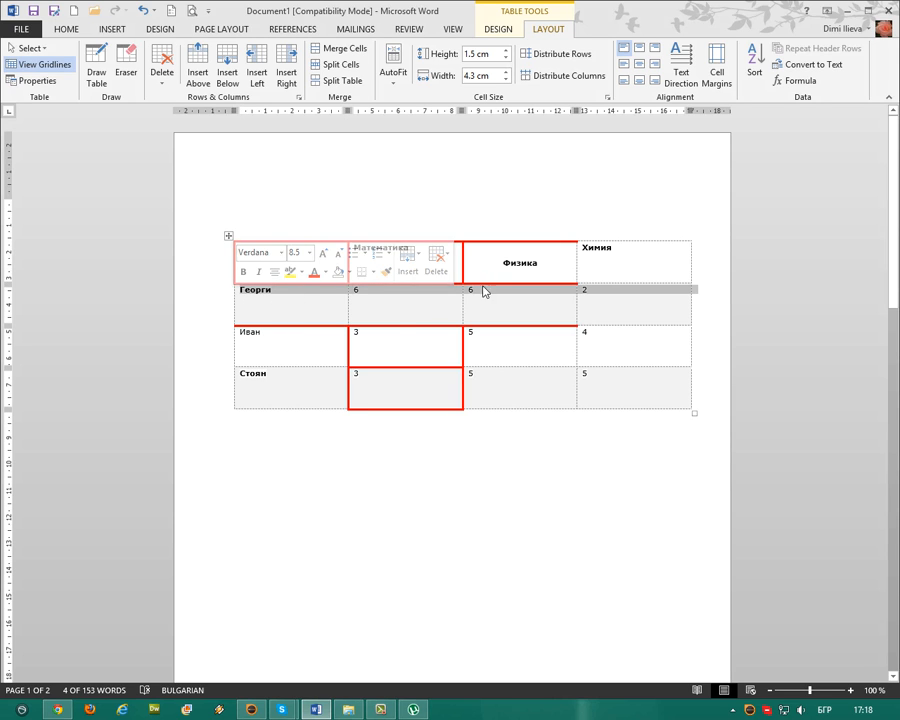
{"action": "left_click", "coordinate": [374, 299]}
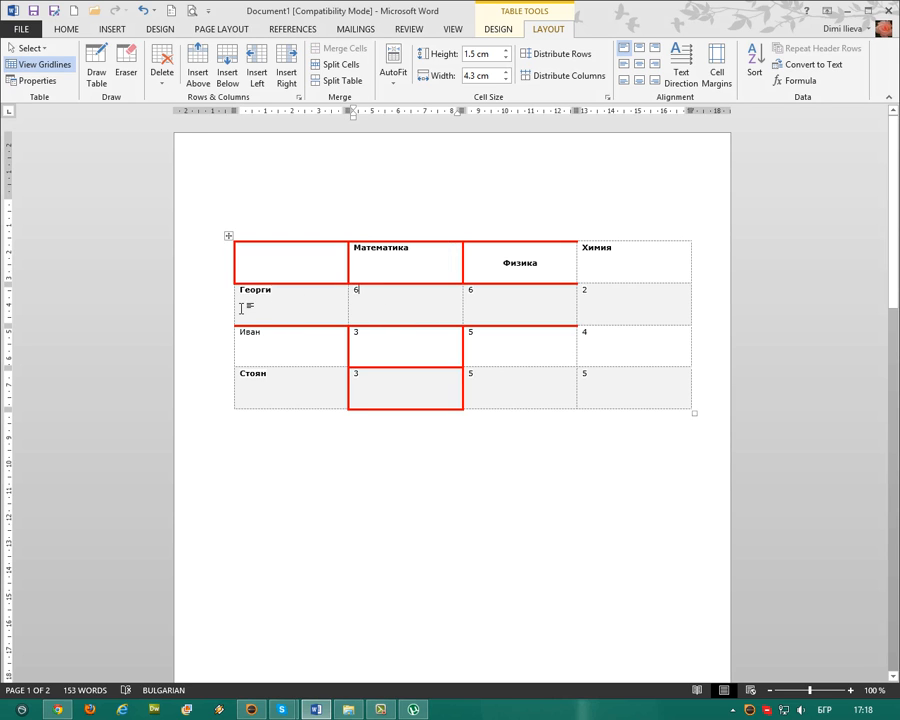
Sort the table by the Математика column as numbers in ascending order, keeping the header row in place.
{"action": "left_click", "coordinate": [405, 232]}
{"action": "left_click", "coordinate": [405, 237]}
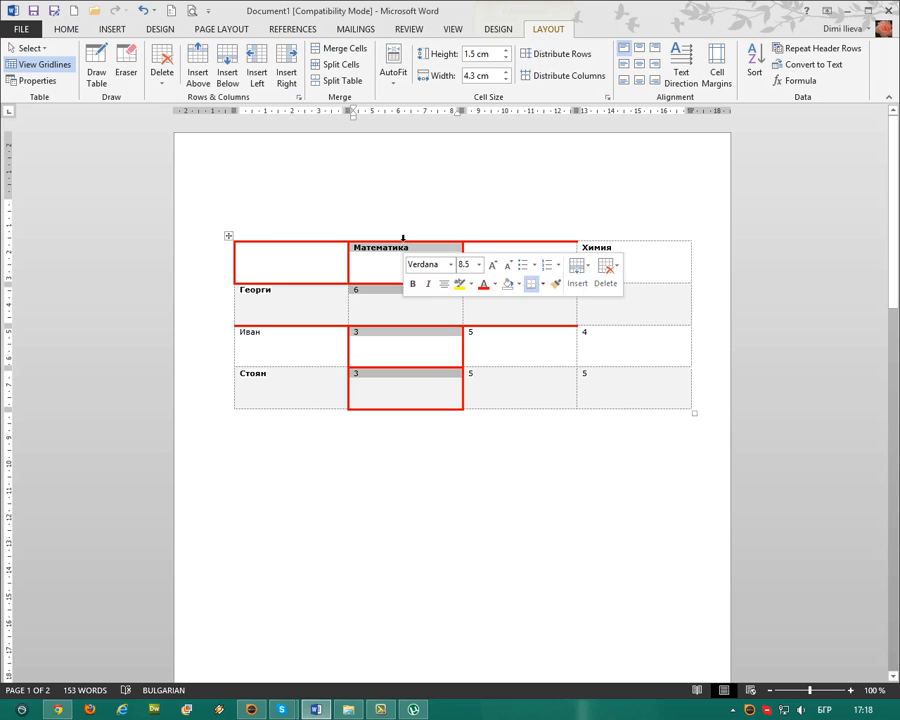
{"action": "left_click", "coordinate": [757, 60]}
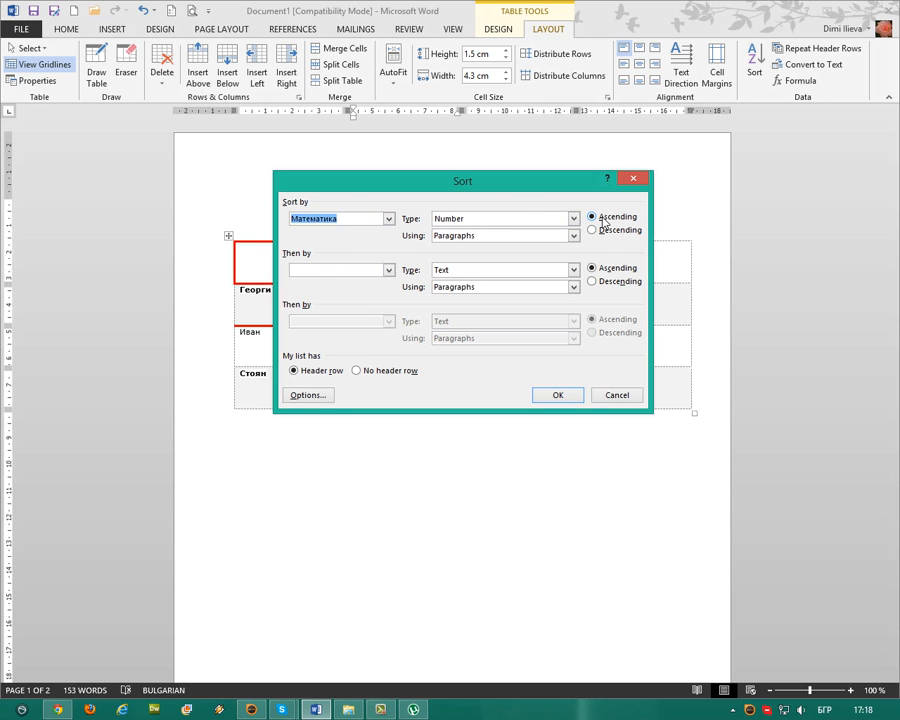
{"action": "left_click", "coordinate": [538, 221]}
{"action": "left_click", "coordinate": [538, 222]}
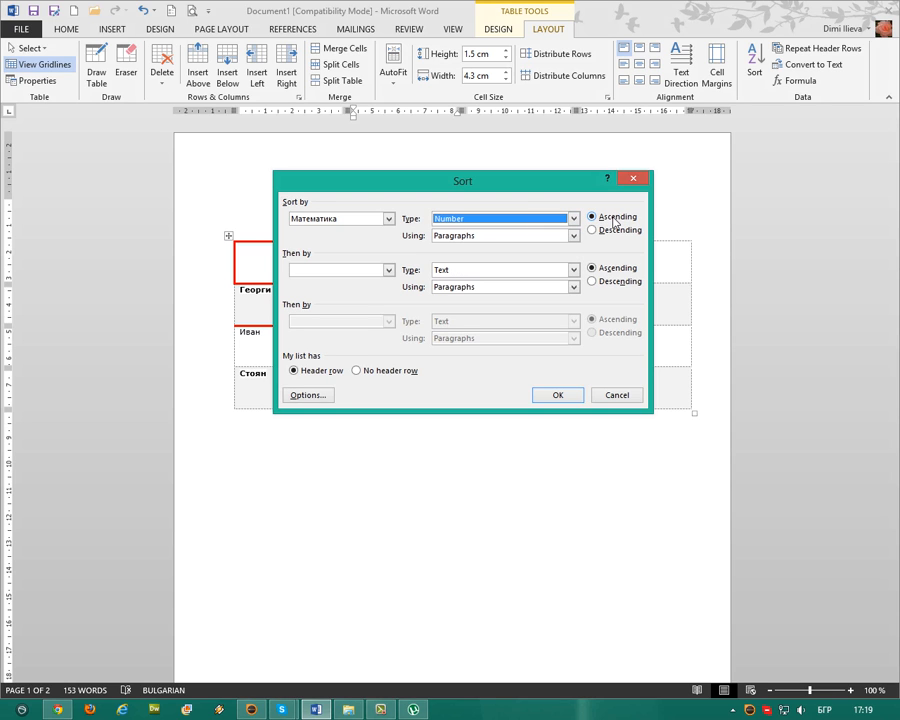
{"action": "left_click", "coordinate": [558, 395]}
{"action": "left_click", "coordinate": [512, 438]}
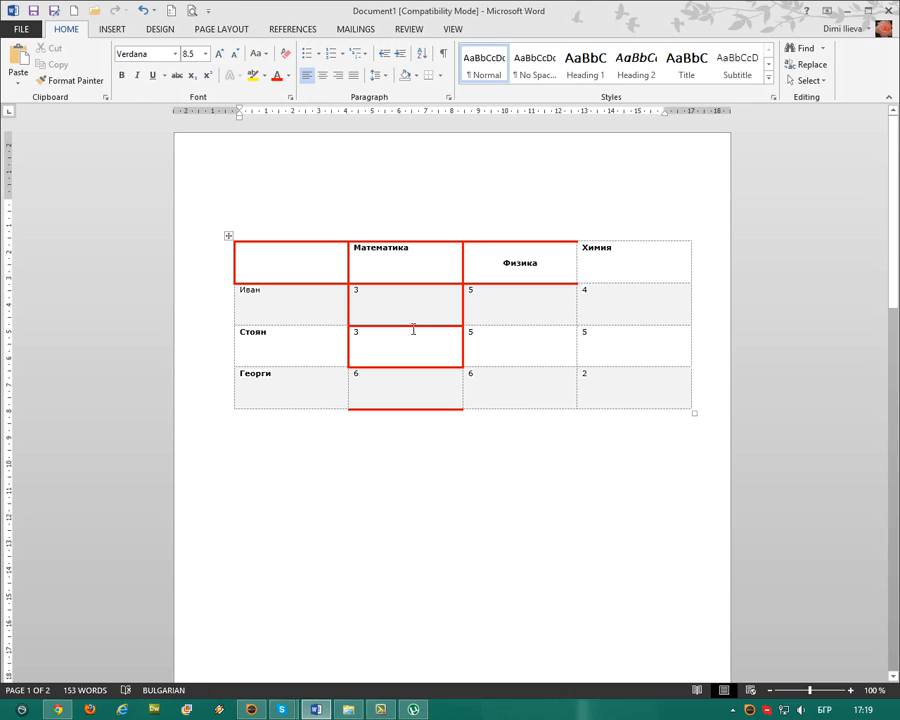
{"action": "left_click", "coordinate": [378, 292]}
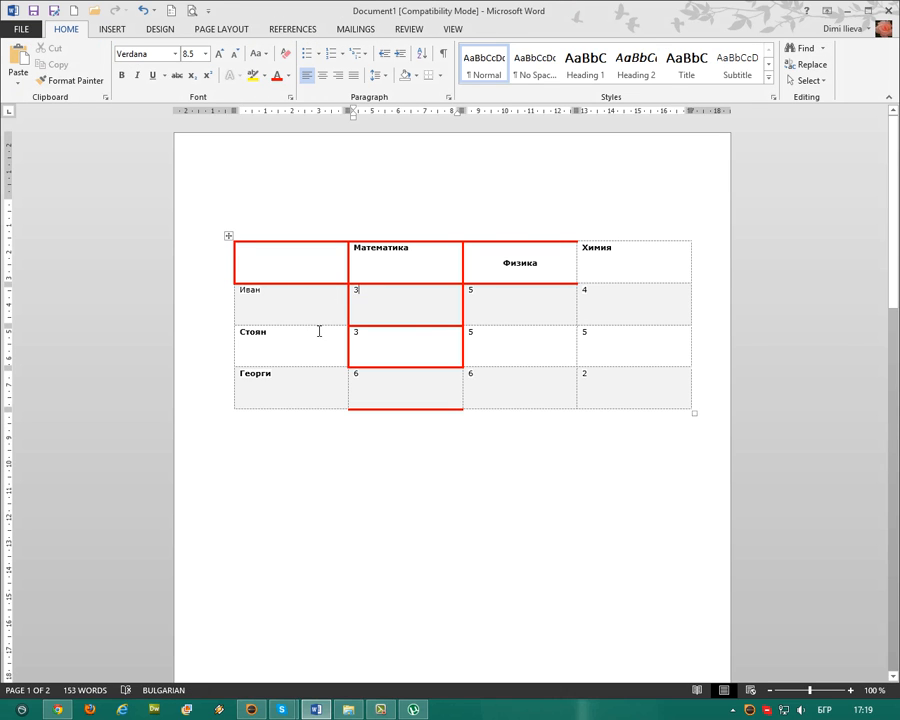
{"action": "left_click", "coordinate": [319, 331]}
{"action": "left_click", "coordinate": [362, 336]}
{"action": "left_click", "coordinate": [302, 381]}
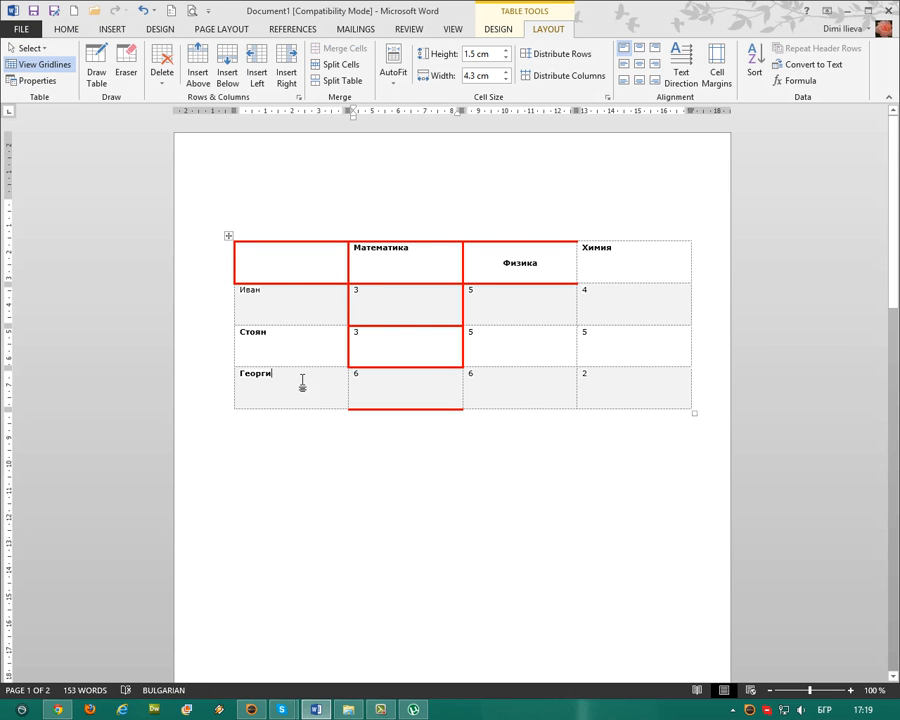
{"action": "left_click", "coordinate": [403, 386]}
Add an empty column after the Химия column and narrow it to 1 cm.
{"action": "left_click", "coordinate": [228, 238]}
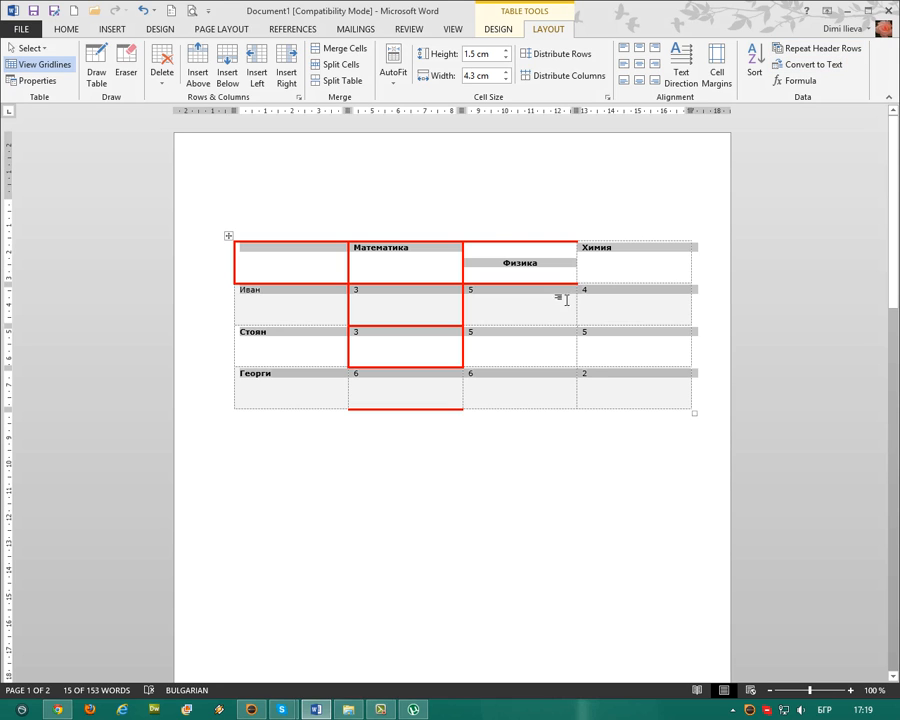
{"action": "left_click", "coordinate": [697, 232]}
{"action": "left_click", "coordinate": [692, 235]}
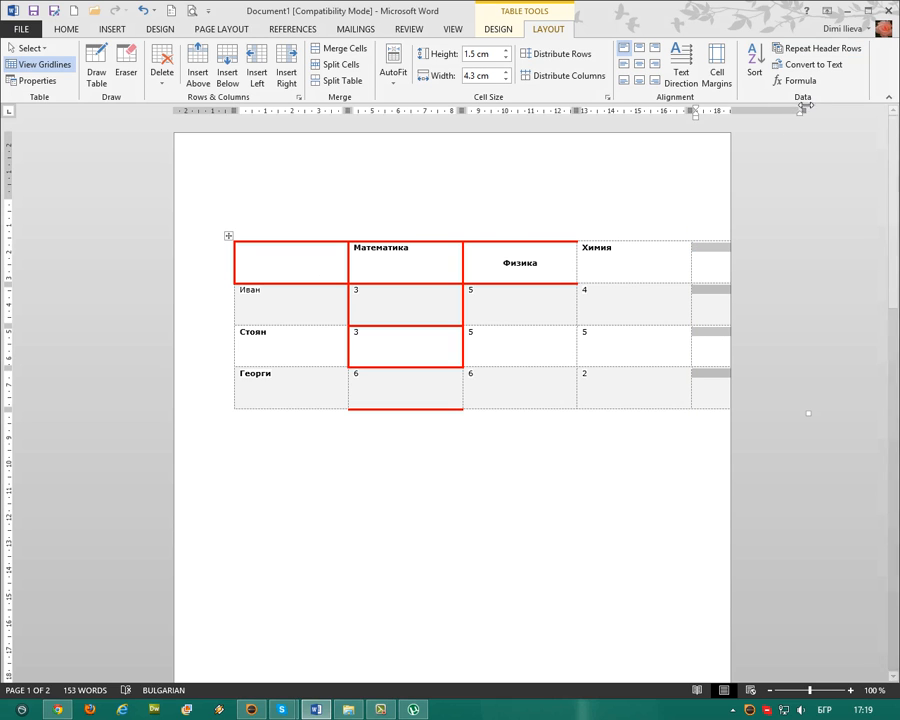
{"action": "left_click_drag", "start_coordinate": [785, 110], "coordinate": [715, 111]}
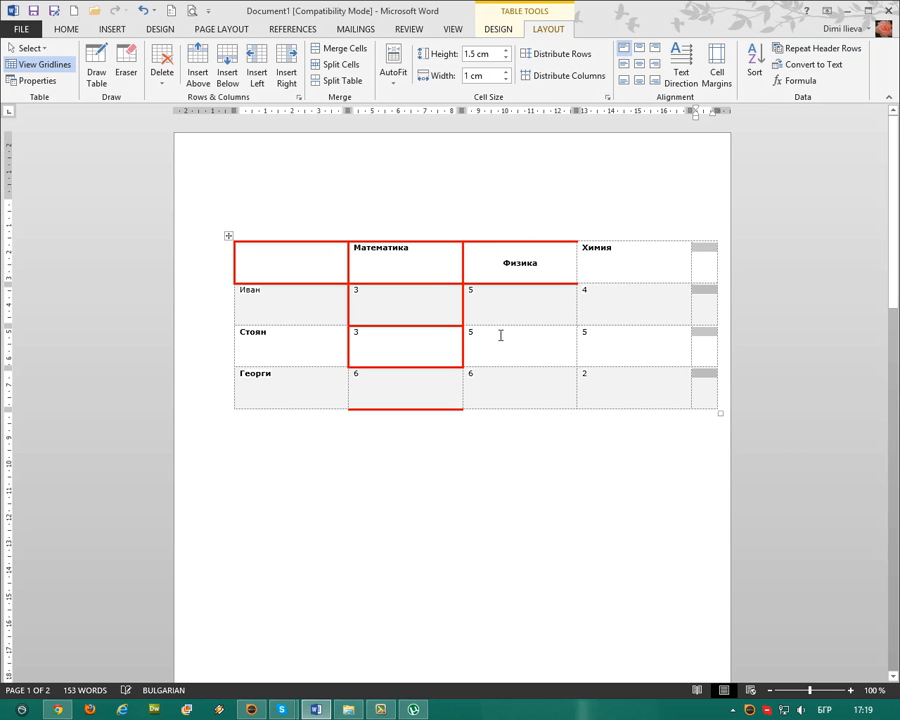
{"action": "left_click", "coordinate": [713, 269]}
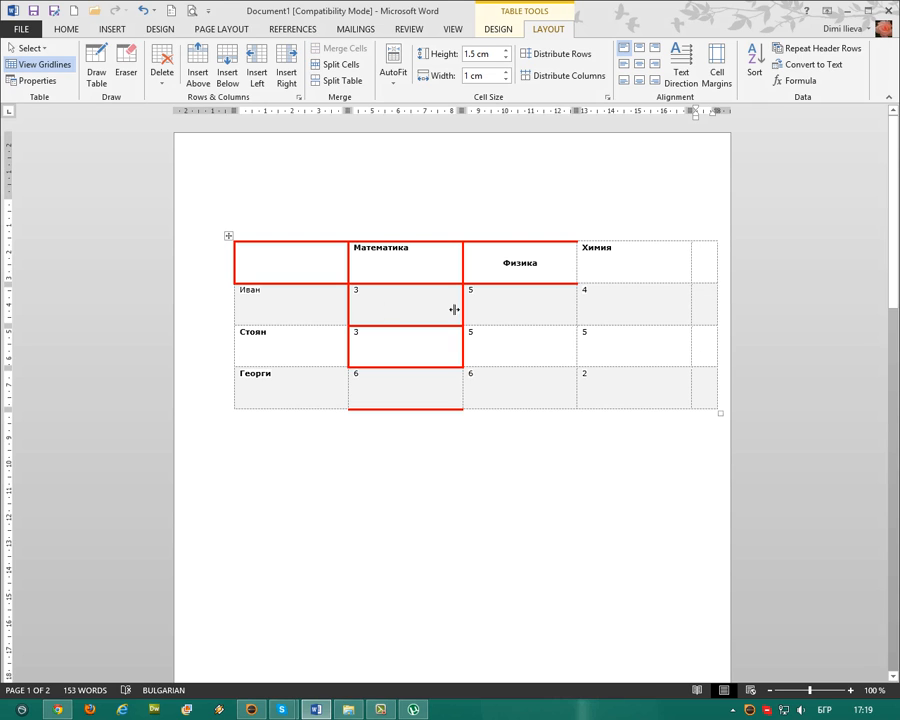
Insert the formula =SUM(LEFT) in the last cell of the second row to total its grades.
{"action": "left_click", "coordinate": [377, 304]}
{"action": "left_click", "coordinate": [537, 298]}
{"action": "left_click", "coordinate": [650, 295]}
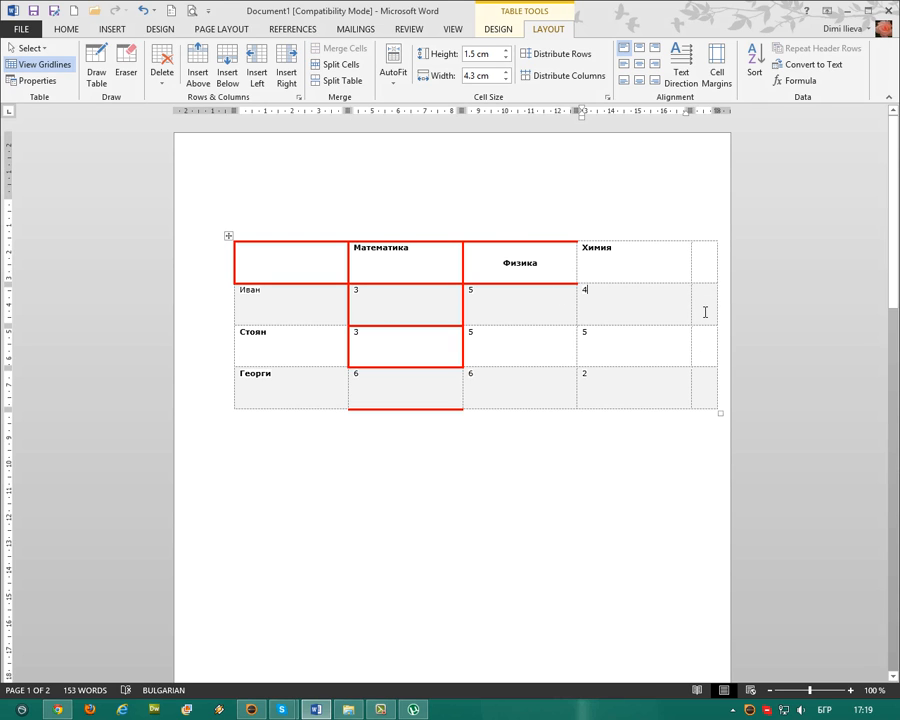
{"action": "left_click", "coordinate": [705, 311]}
{"action": "left_click", "coordinate": [792, 80]}
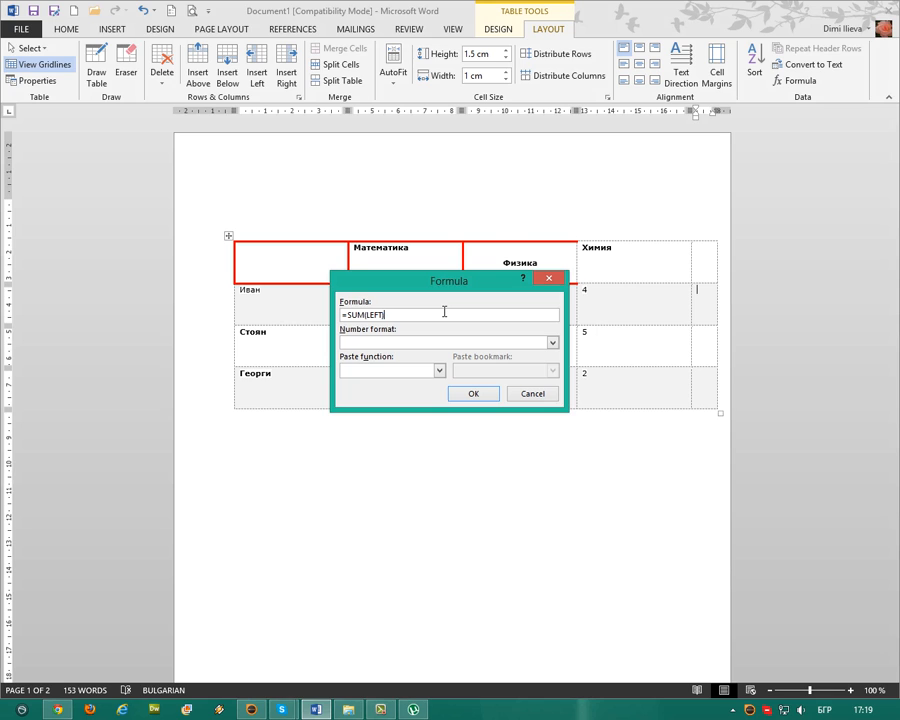
{"action": "left_click", "coordinate": [476, 395]}
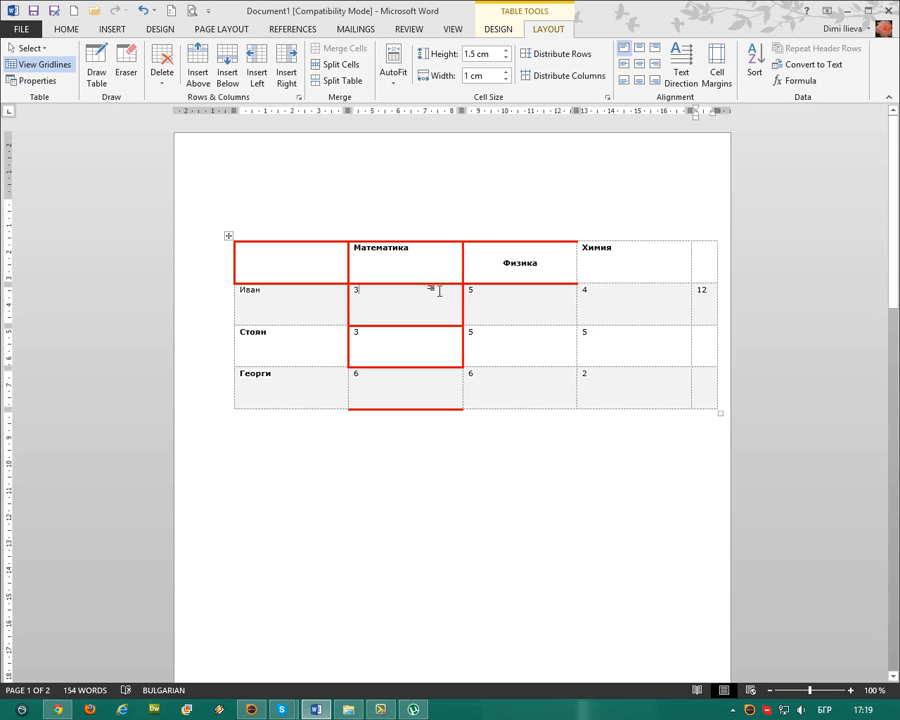
Move the whole grades table about 1 cm to the left on the page.
{"action": "left_click", "coordinate": [428, 287]}
{"action": "scroll", "coordinate": [584, 360], "scroll_direction": "down", "scroll_amount": 8}
{"action": "scroll", "coordinate": [587, 362], "scroll_direction": "up", "scroll_amount": 4}
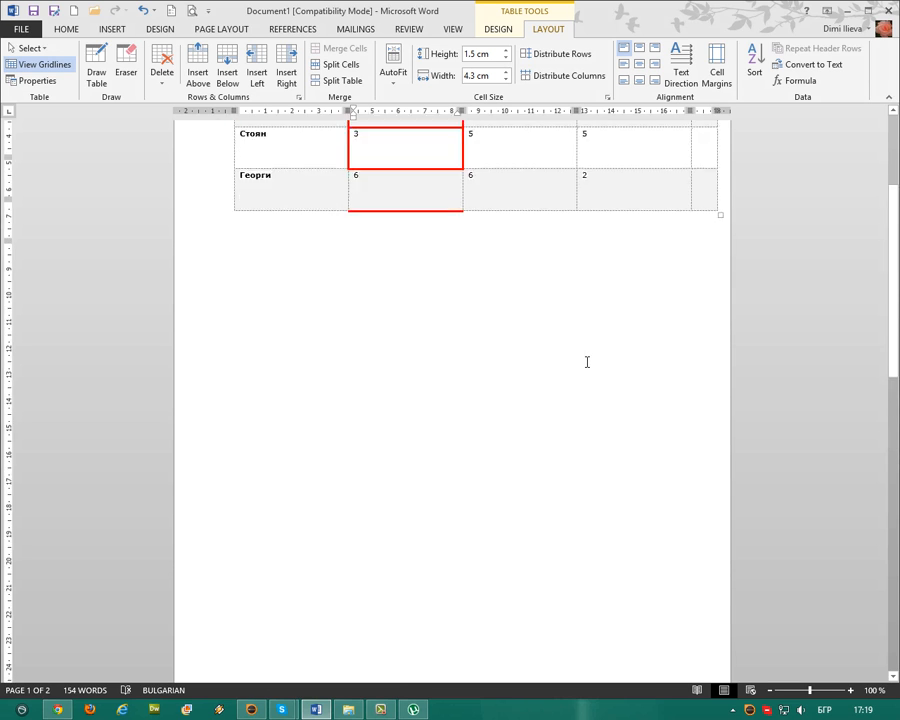
{"action": "scroll", "coordinate": [587, 362], "scroll_direction": "up", "scroll_amount": 4}
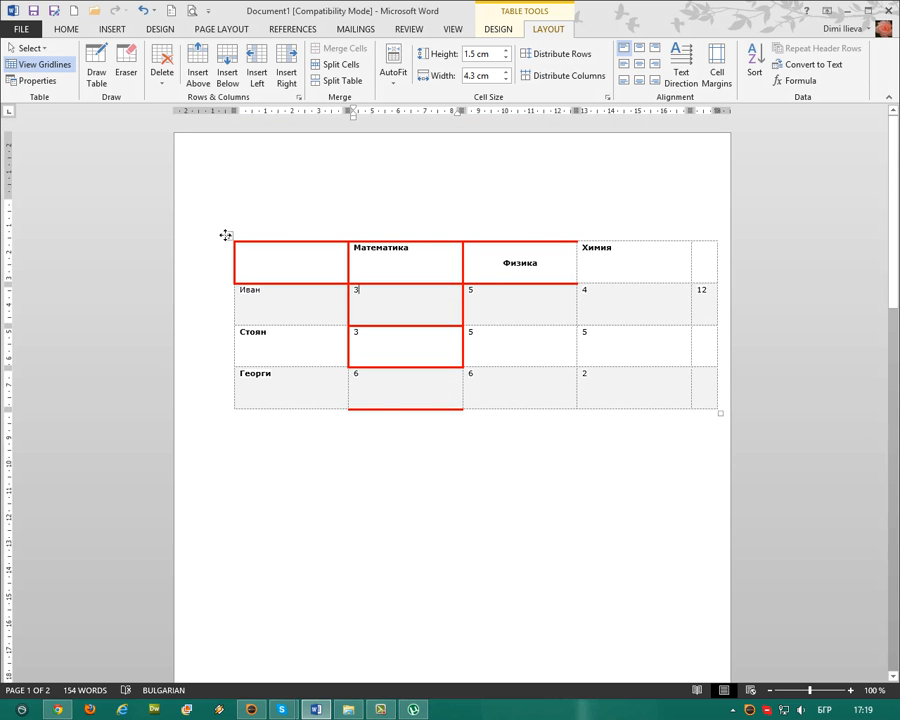
{"action": "left_click_drag", "start_coordinate": [226, 235], "coordinate": [197, 235]}
{"action": "left_click", "coordinate": [371, 428]}
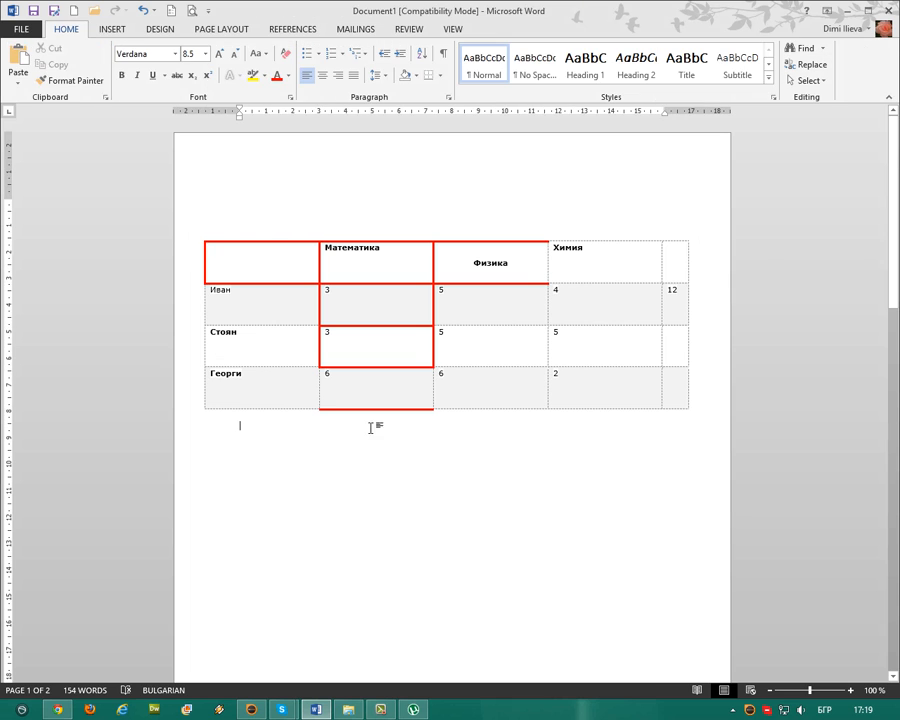
Examine how the film table on the second page arranges its title, description text and poster in cells.
{"action": "scroll", "coordinate": [516, 456], "scroll_direction": "down", "scroll_amount": 8}
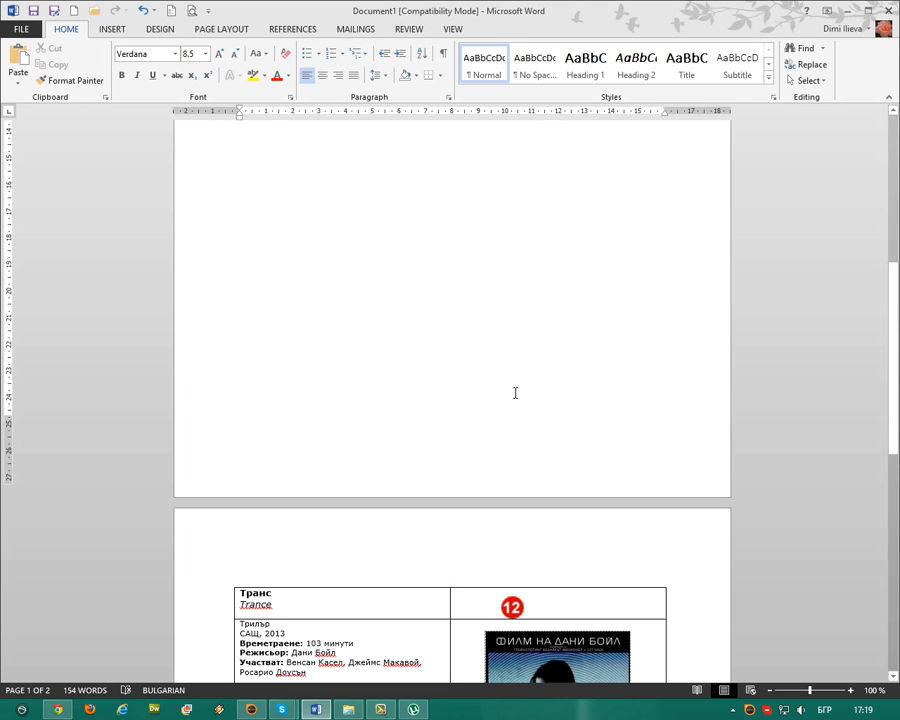
{"action": "scroll", "coordinate": [516, 393], "scroll_direction": "down", "scroll_amount": 5}
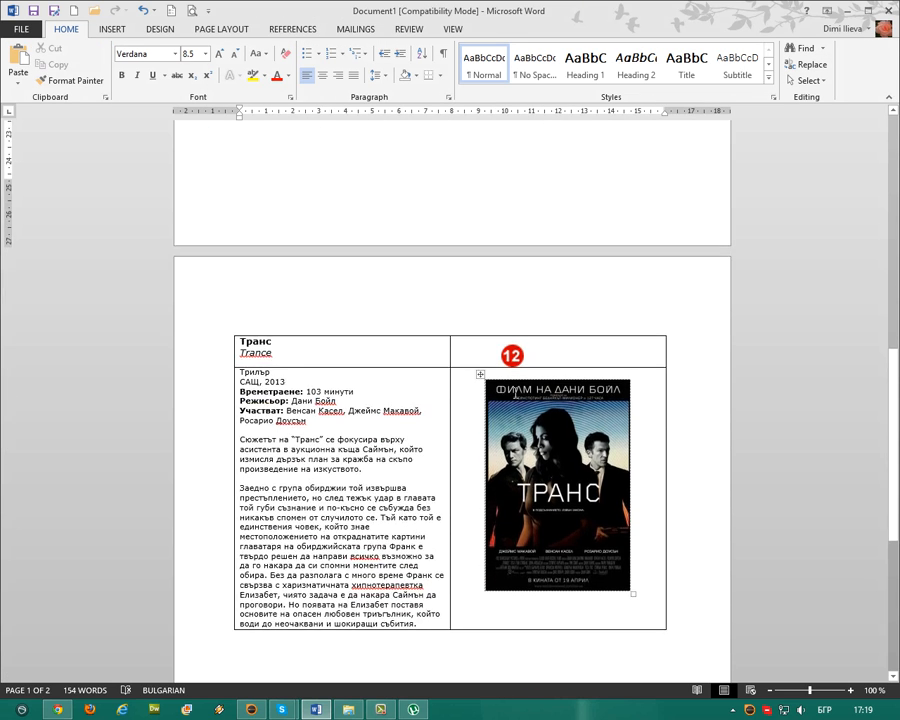
{"action": "scroll", "coordinate": [514, 393], "scroll_direction": "down", "scroll_amount": 1}
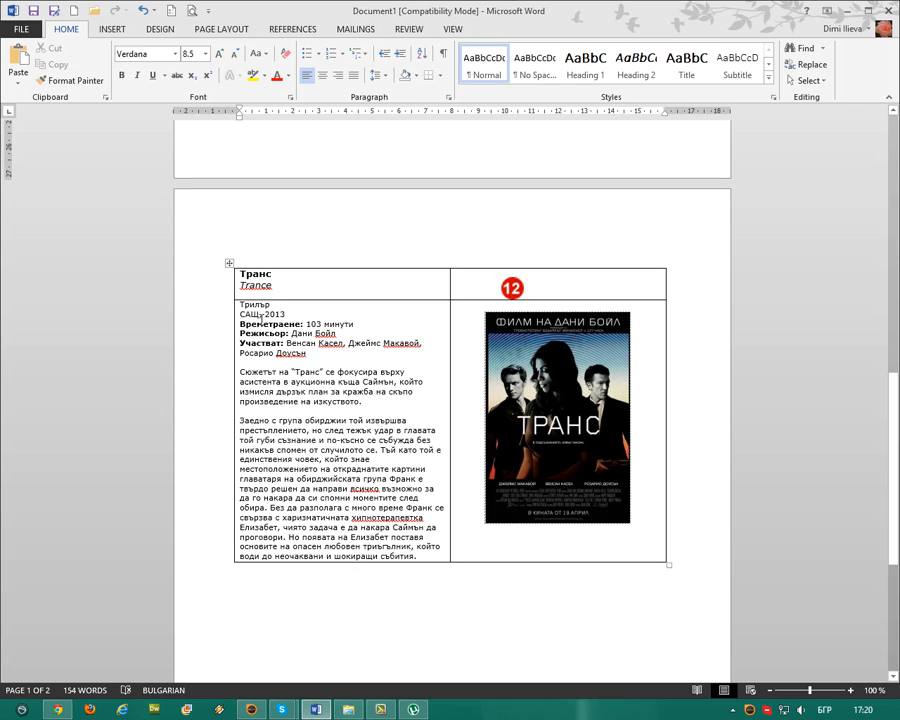
{"action": "left_click_drag", "start_coordinate": [241, 314], "coordinate": [342, 411]}
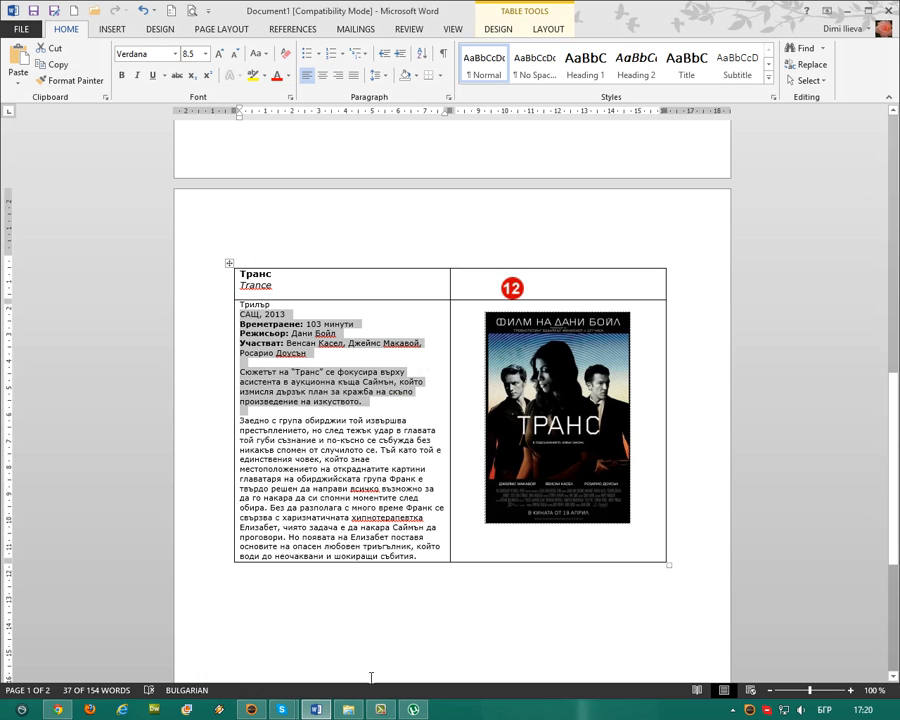
{"action": "left_click", "coordinate": [341, 639]}
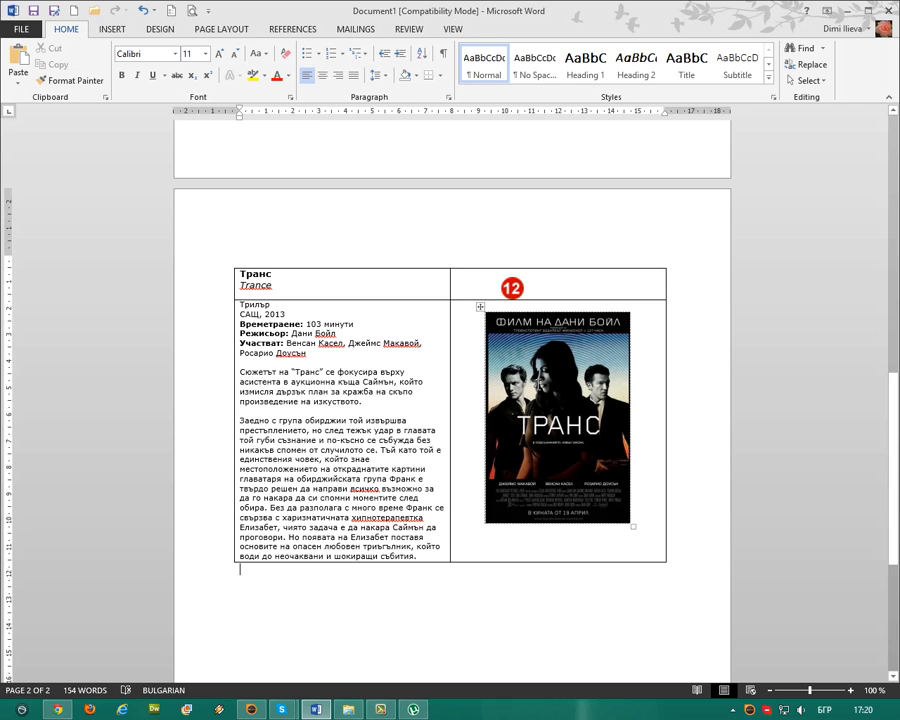
{"action": "left_click", "coordinate": [556, 279]}
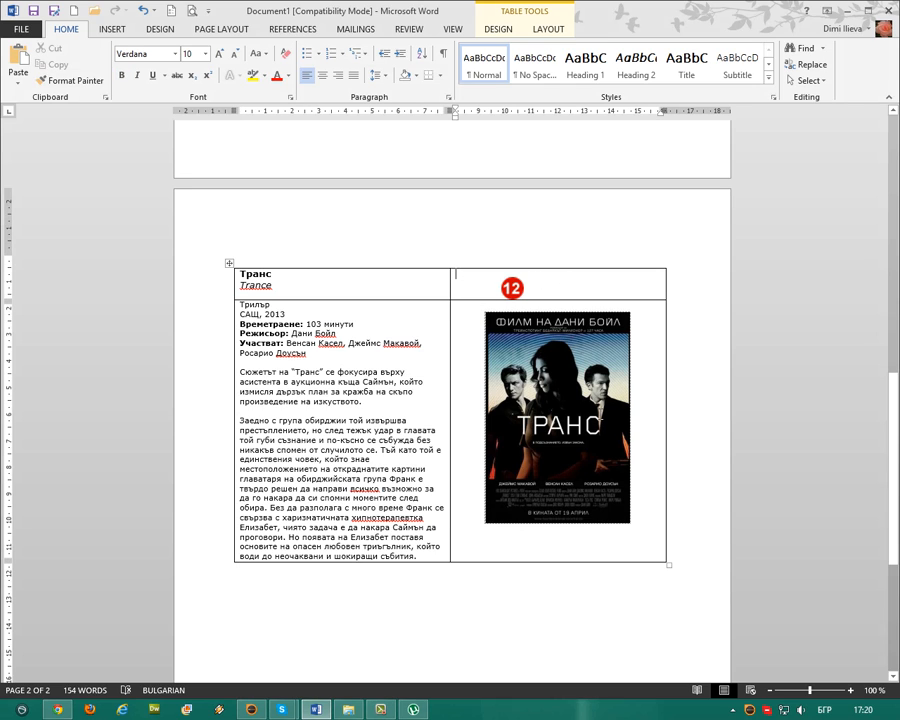
{"action": "key", "text": "Down"}
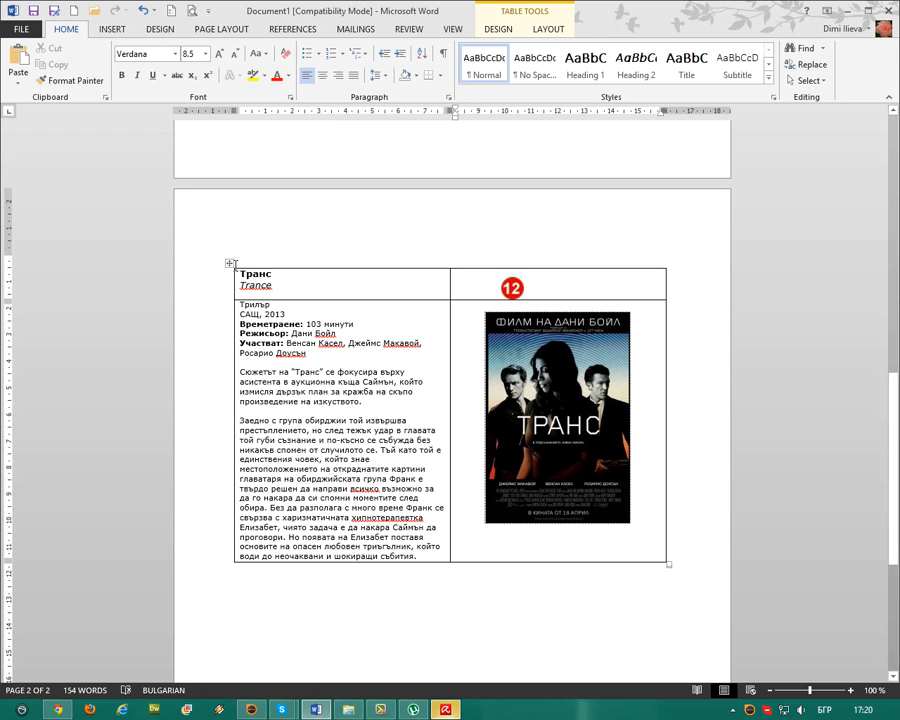
Convert the whole film table on the second page to regular text, separating the columns with tabs.
{"action": "left_click", "coordinate": [231, 264]}
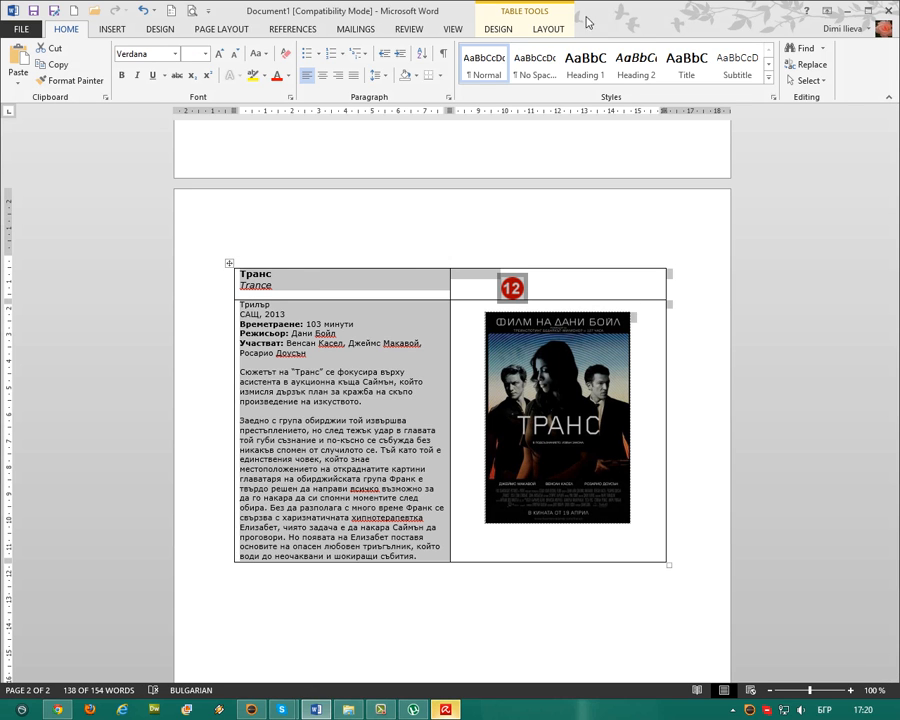
{"action": "left_click", "coordinate": [547, 35]}
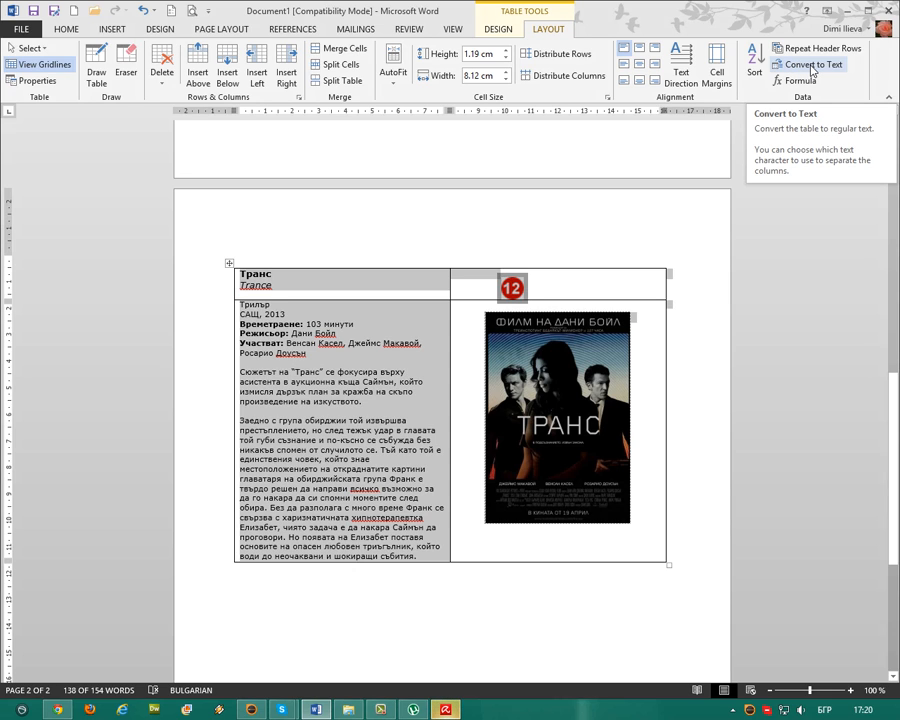
{"action": "left_click", "coordinate": [812, 65]}
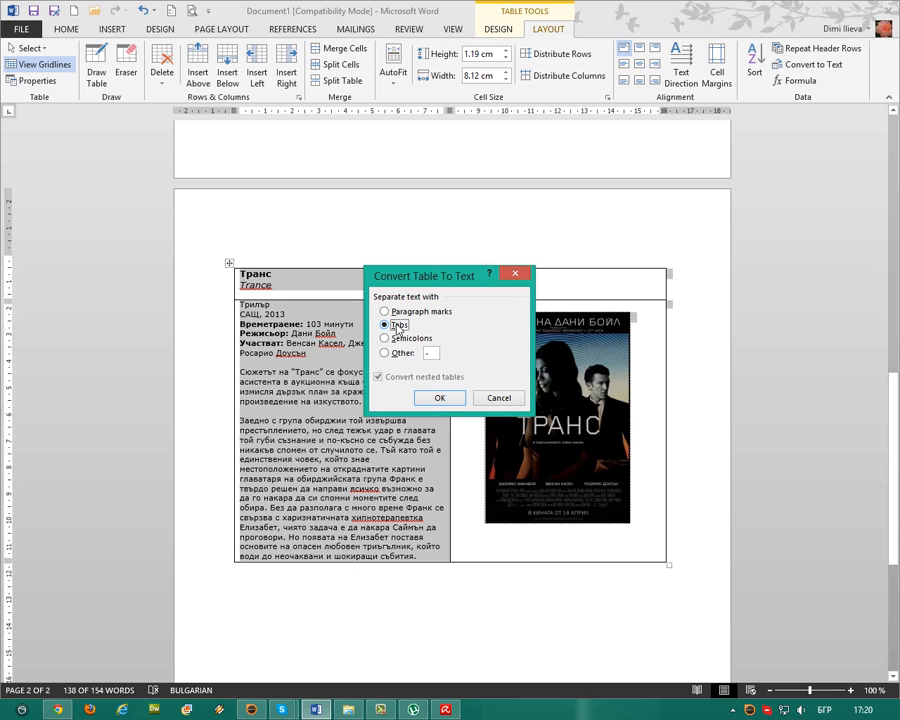
{"action": "left_click", "coordinate": [440, 397]}
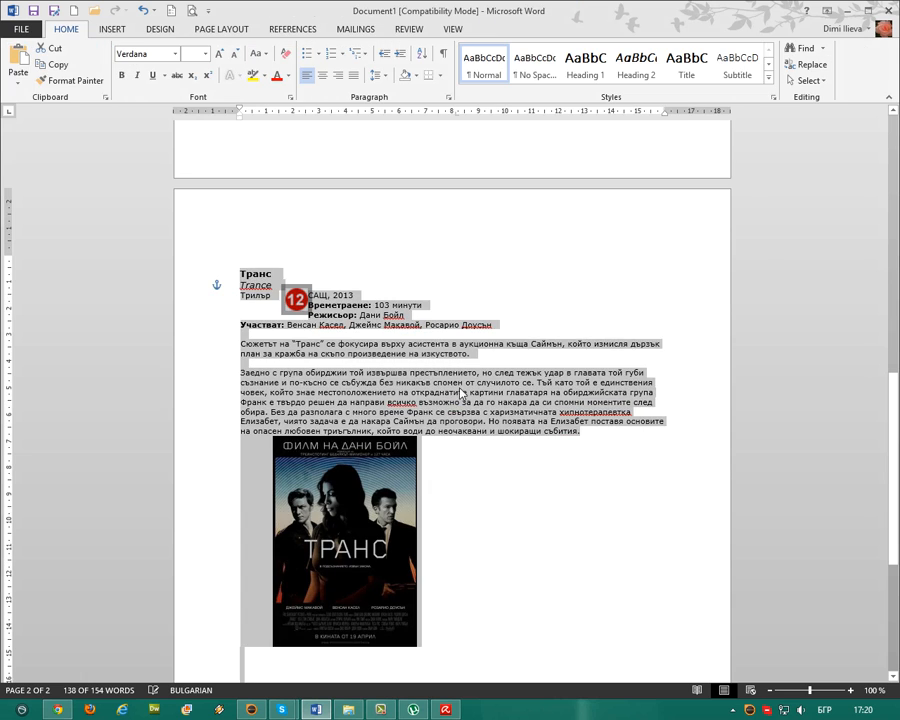
Move the red 12 age-rating badge out of the film details into the empty space beside the poster.
{"action": "left_click", "coordinate": [490, 301]}
{"action": "scroll", "coordinate": [345, 220], "scroll_direction": "down", "scroll_amount": 1}
{"action": "left_click_drag", "start_coordinate": [297, 233], "coordinate": [496, 390]}
{"action": "left_click", "coordinate": [558, 422]}
{"action": "scroll", "coordinate": [628, 425], "scroll_direction": "down", "scroll_amount": 1}
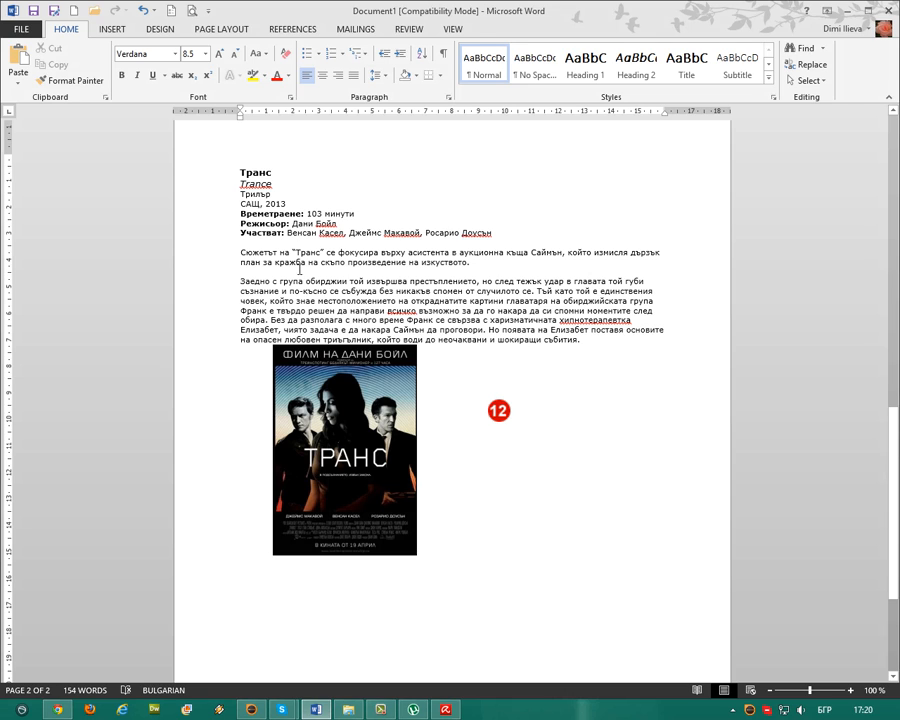
{"action": "left_click", "coordinate": [371, 429]}
{"action": "left_click", "coordinate": [573, 438]}
{"action": "scroll", "coordinate": [458, 380], "scroll_direction": "up", "scroll_amount": 3}
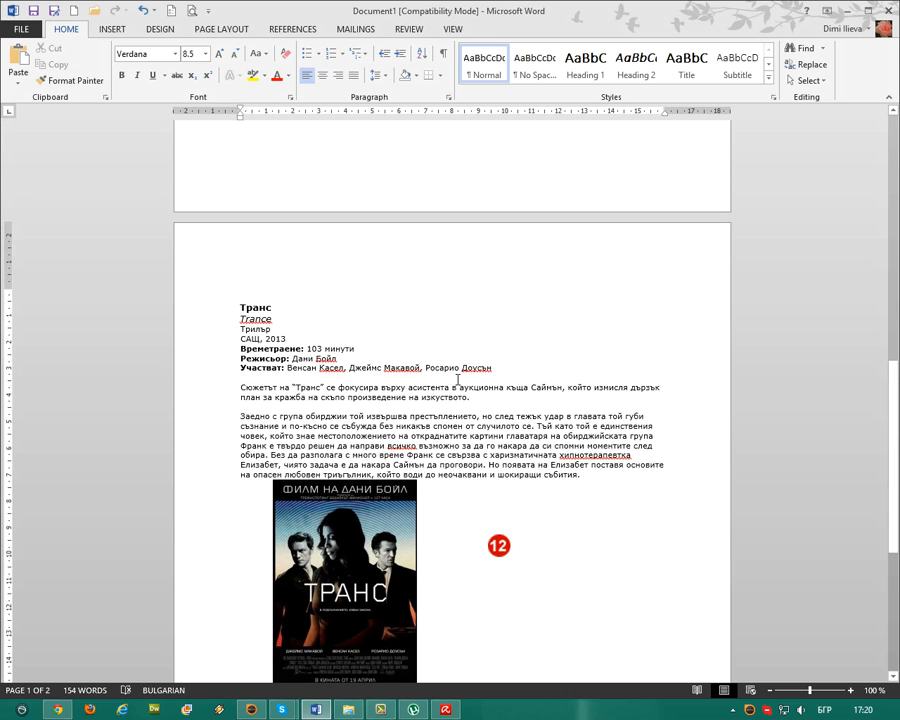